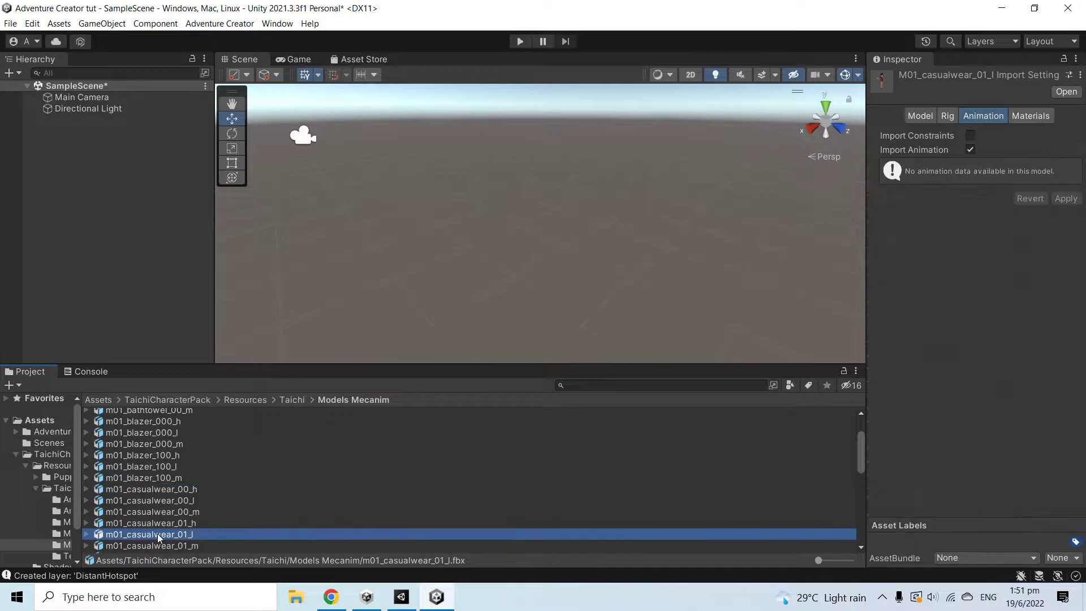
# Step: Add the m01_casualwear_01_h model from the Models Mecanim folder to the scene
pyautogui.click(157, 524)
pyautogui.moveTo(167, 523); pyautogui.dragTo(138, 239)
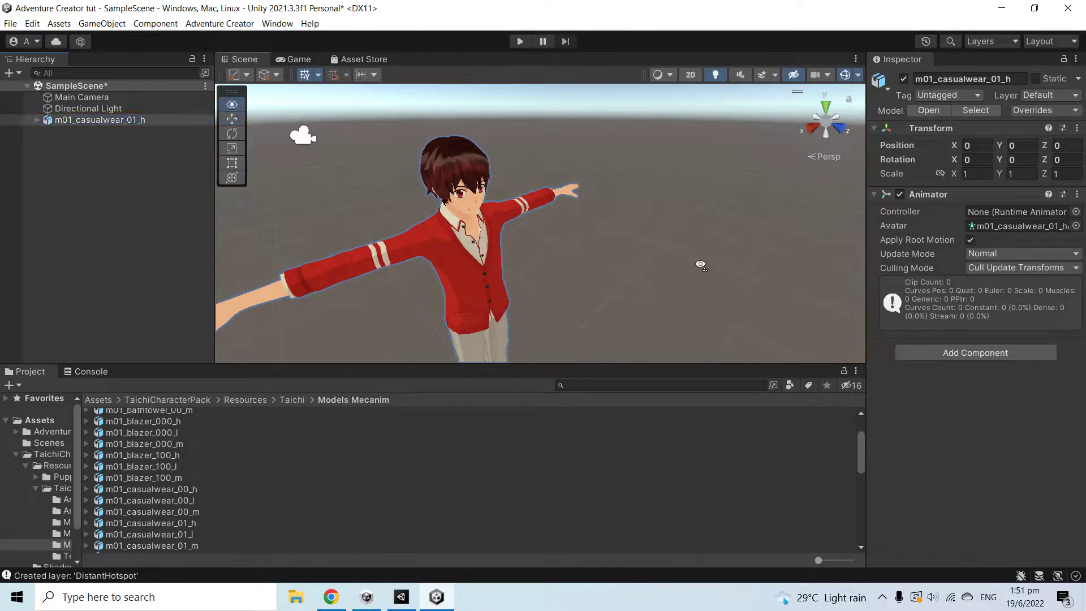
# Step: Create a 3D plane in the scene and reset its position
pyautogui.rightClick(116, 277)
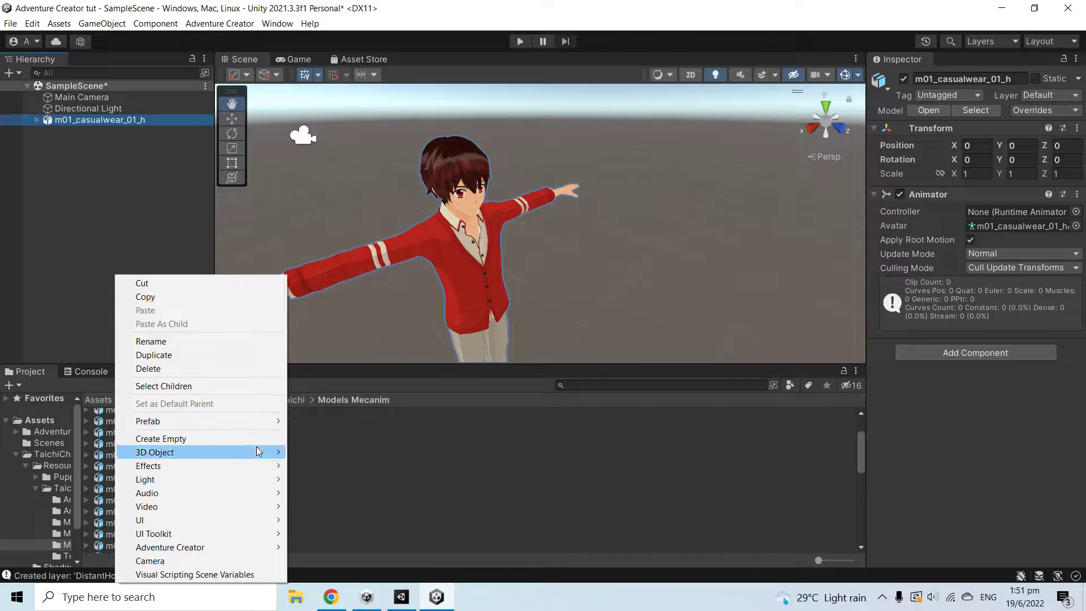
pyautogui.moveTo(258, 452)
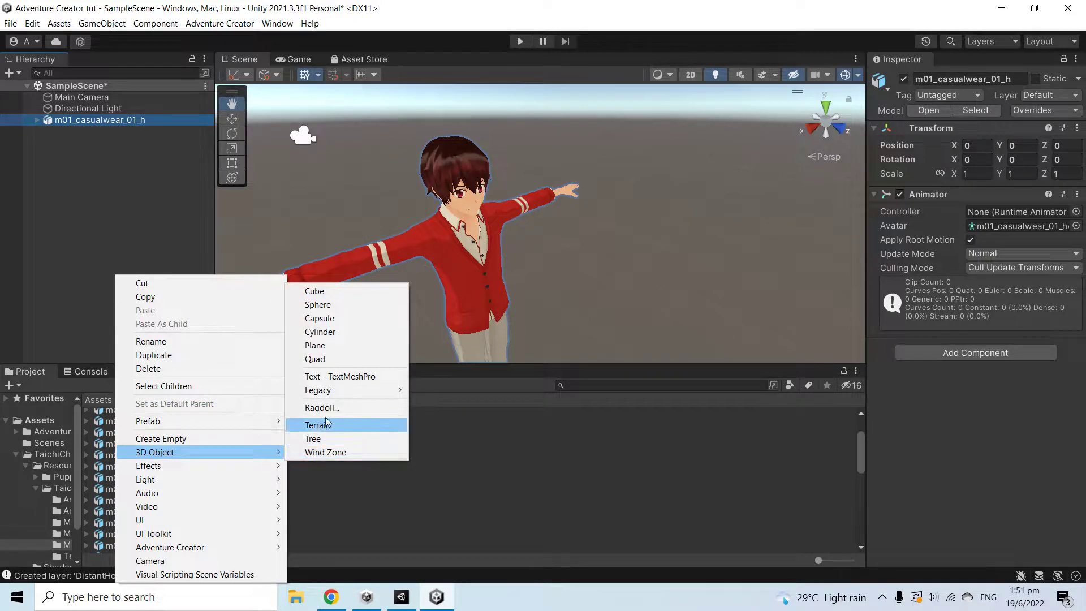
pyautogui.click(333, 345)
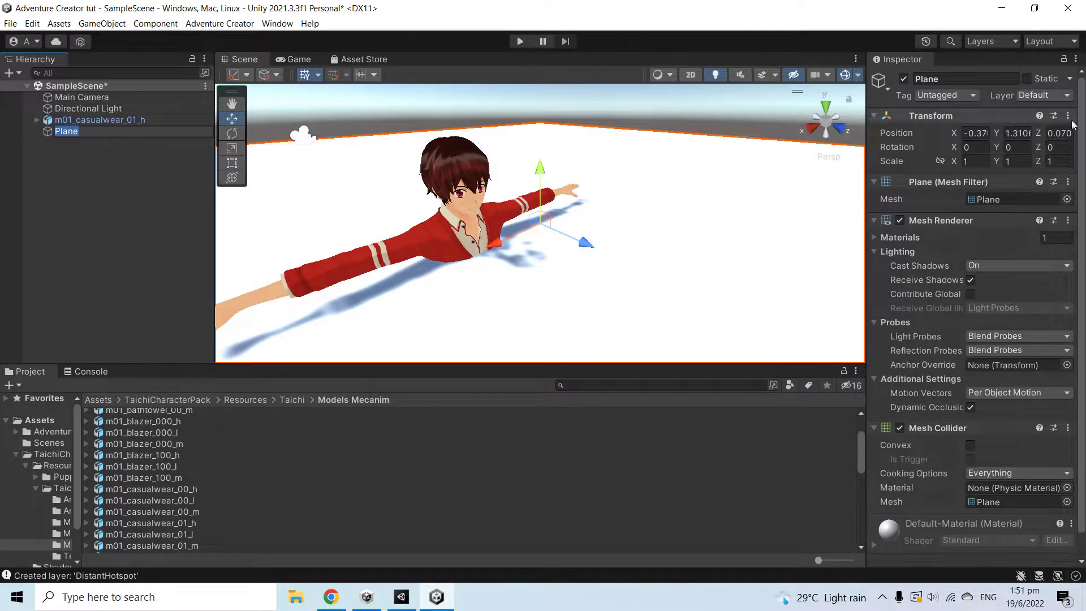
pyautogui.click(96, 139)
pyautogui.click(100, 133)
pyautogui.click(1068, 115)
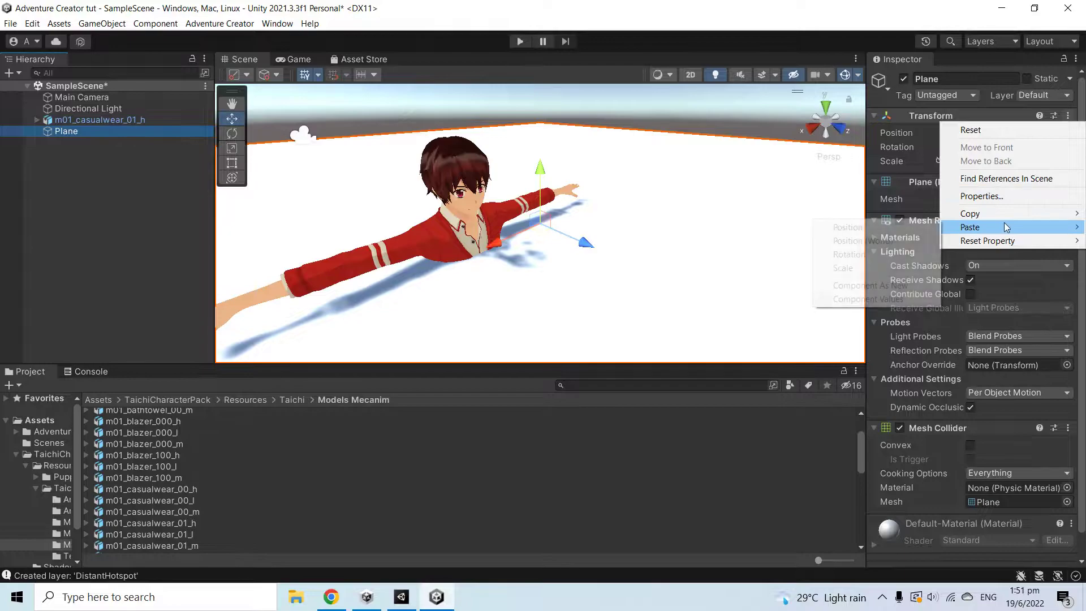
pyautogui.moveTo(1004, 242)
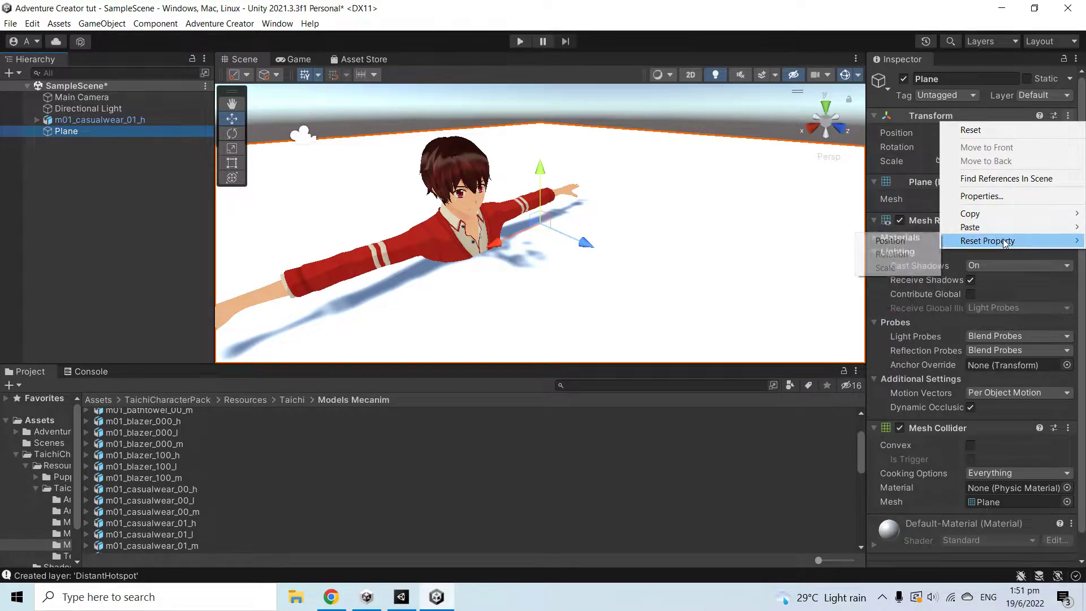
pyautogui.click(907, 239)
# Step: Set the plane's scale to 10 on the X and Z axes
pyautogui.moveTo(566, 245); pyautogui.dragTo(522, 228, button='middle')
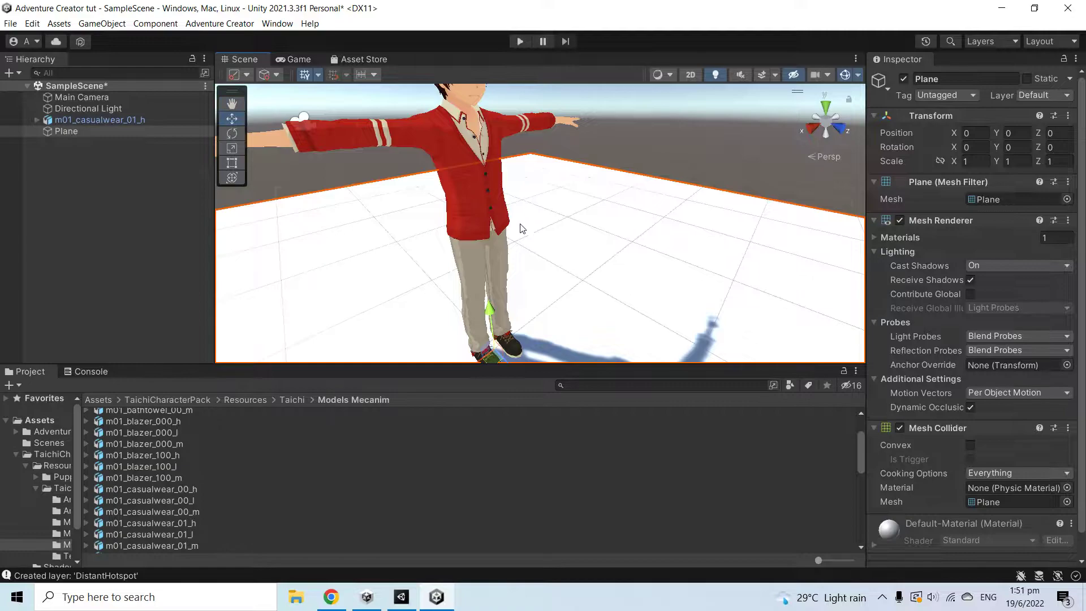
pyautogui.click(980, 164)
pyautogui.write('10')
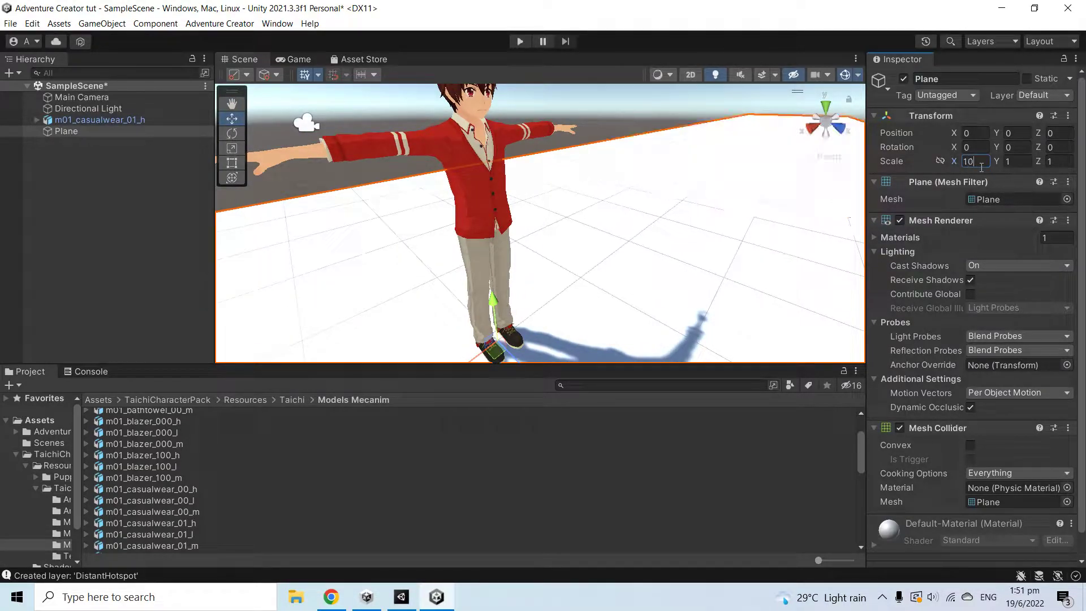
pyautogui.click(1054, 162)
pyautogui.write('10')
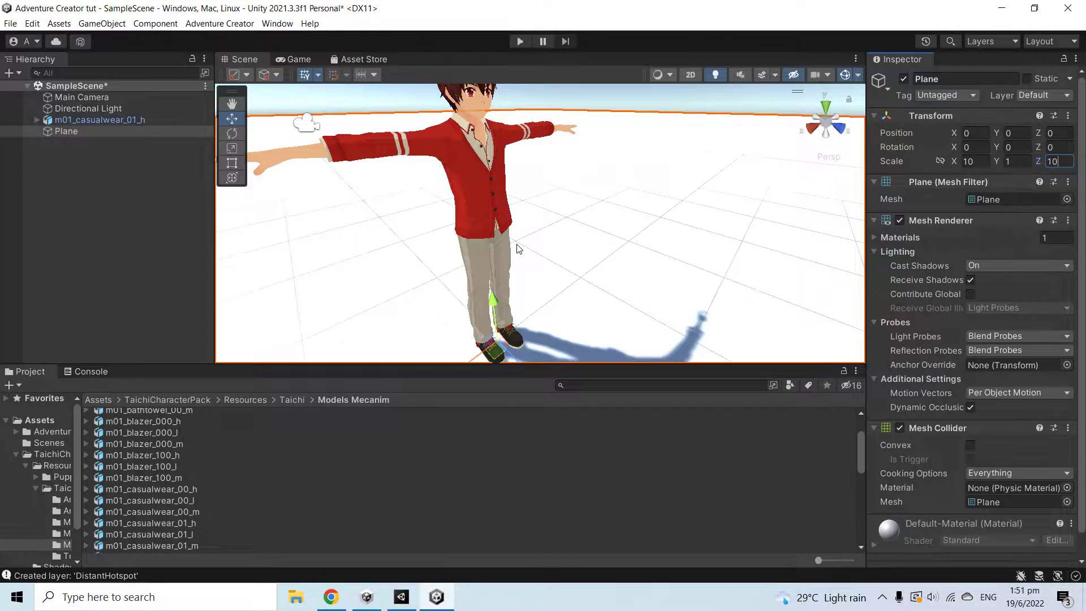
# Step: Rename the m01_casualwear_01_h scene object to Player and return to the root Assets folder
pyautogui.click(104, 122)
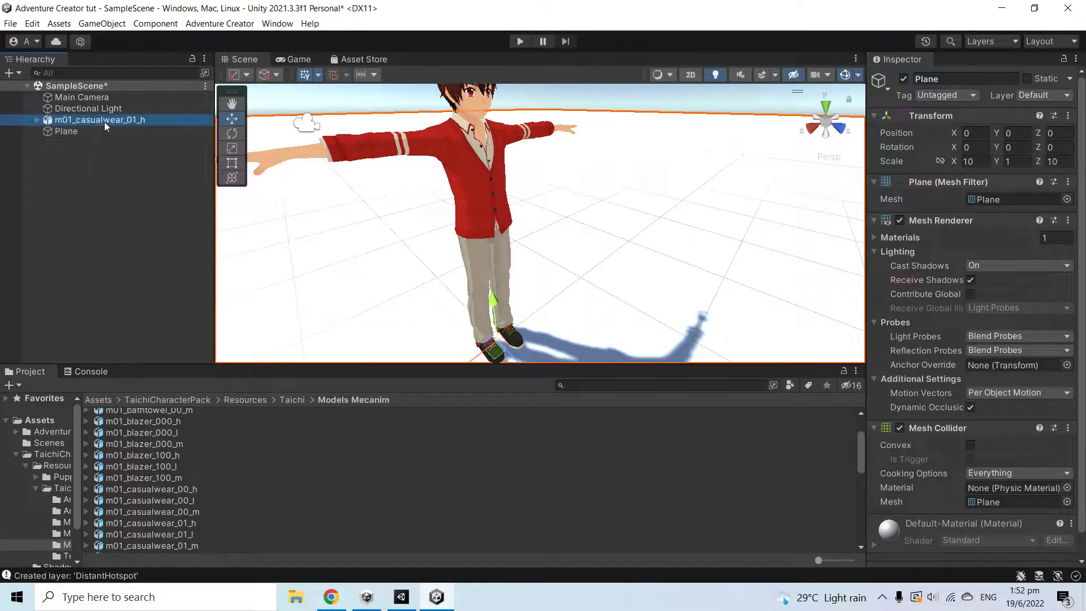
pyautogui.doubleClick(182, 120)
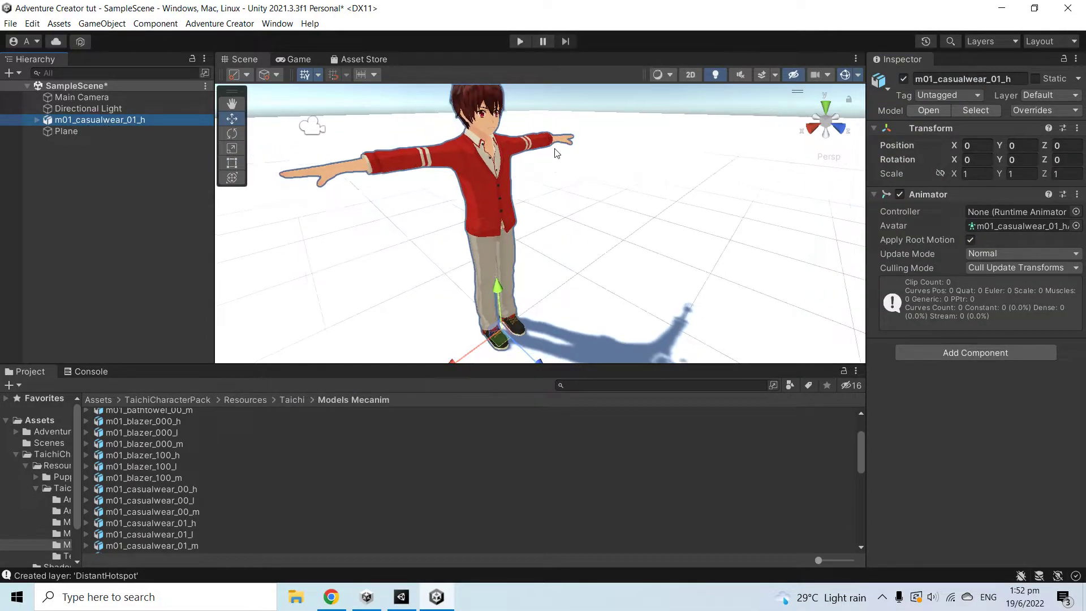
pyautogui.click(175, 118)
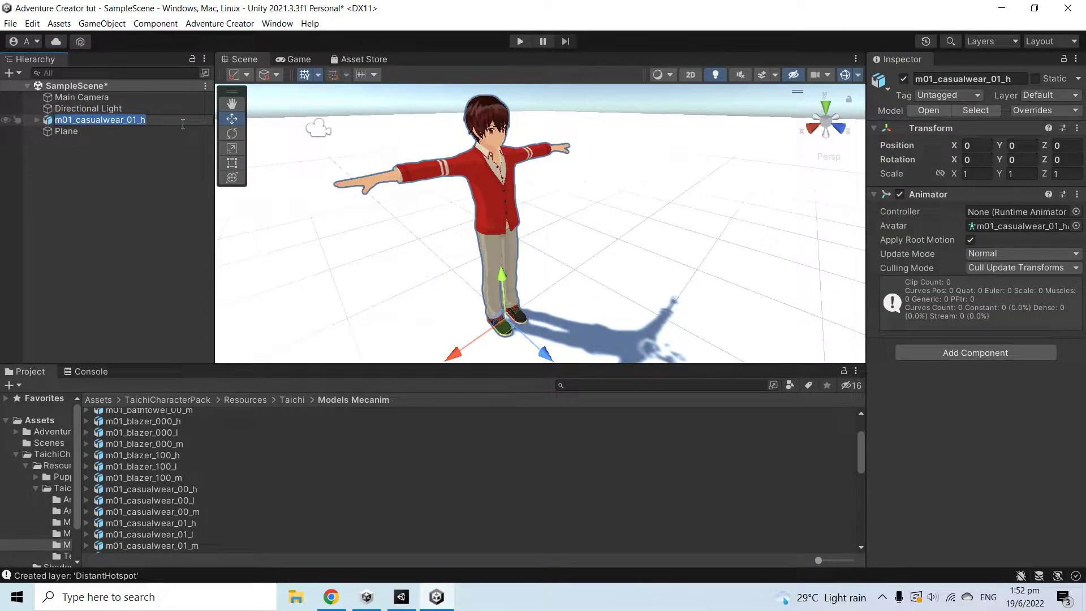
pyautogui.write('Player')
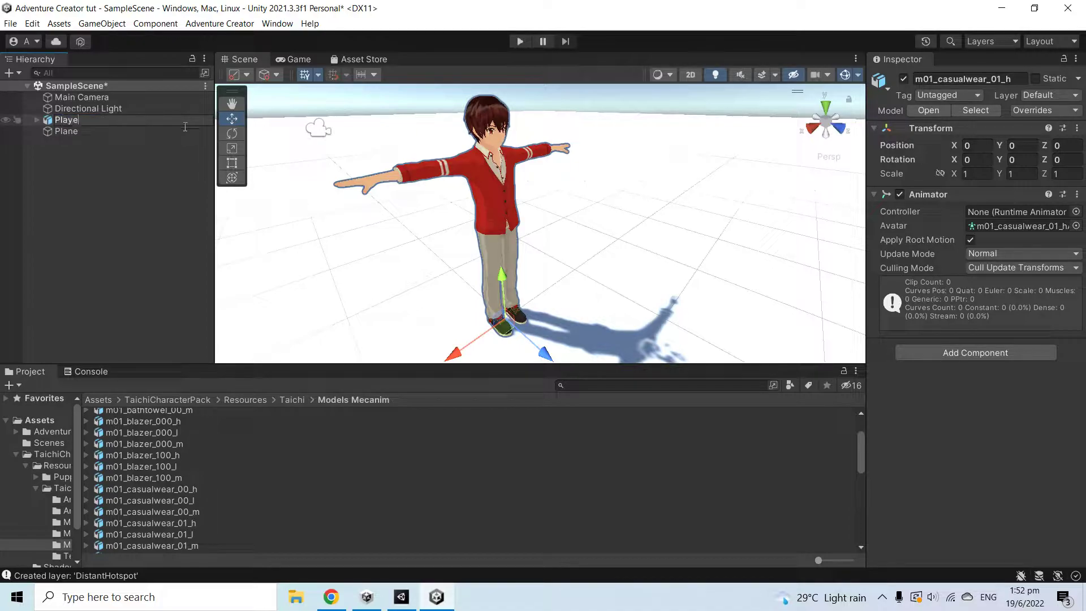
pyautogui.press('Return')
pyautogui.click(98, 399)
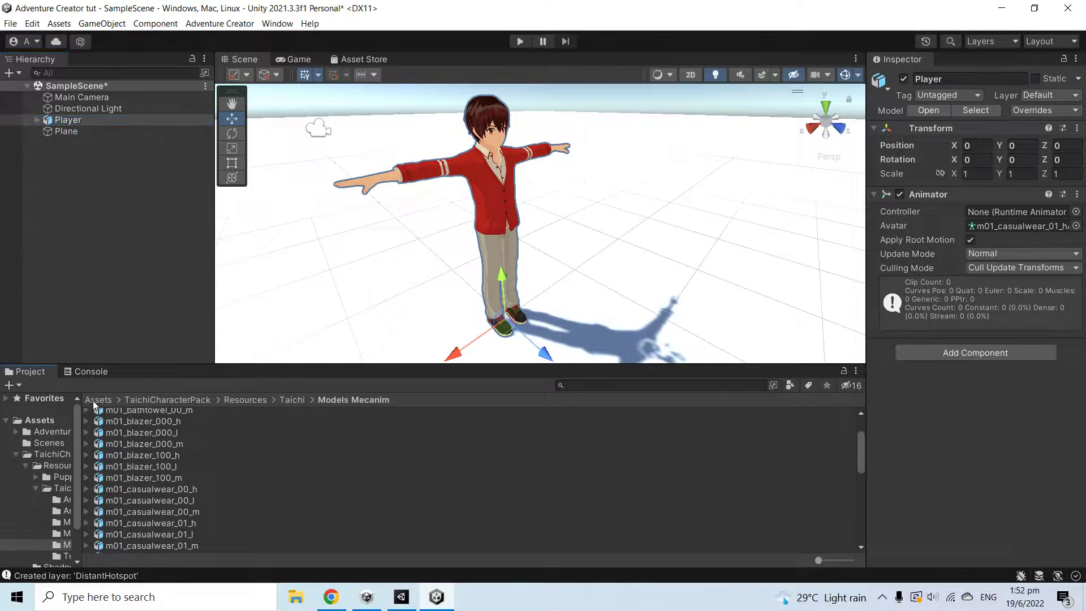
pyautogui.rightClick(166, 507)
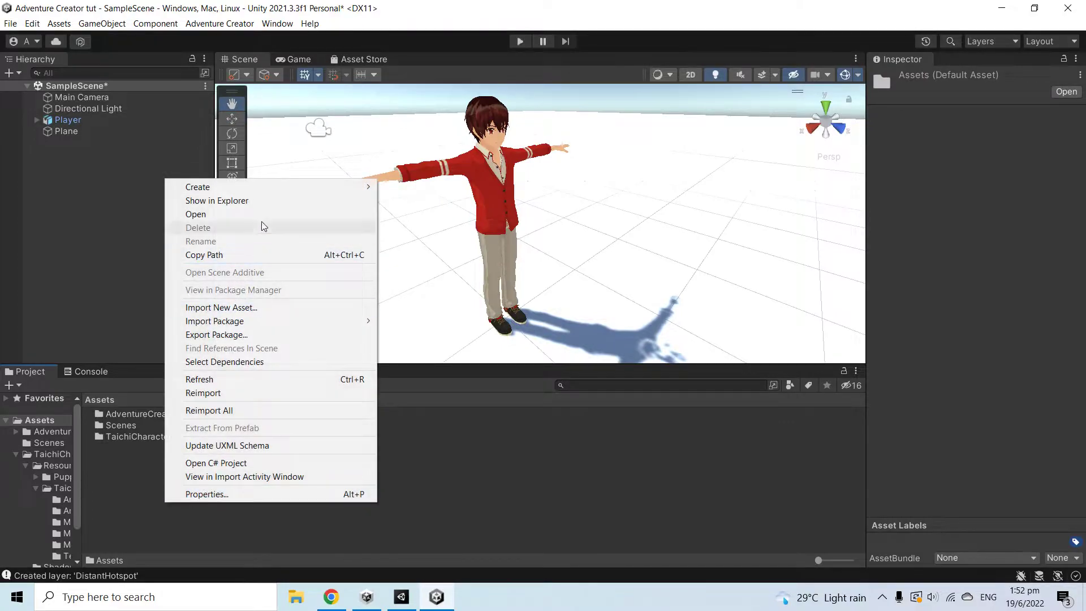
pyautogui.moveTo(287, 194)
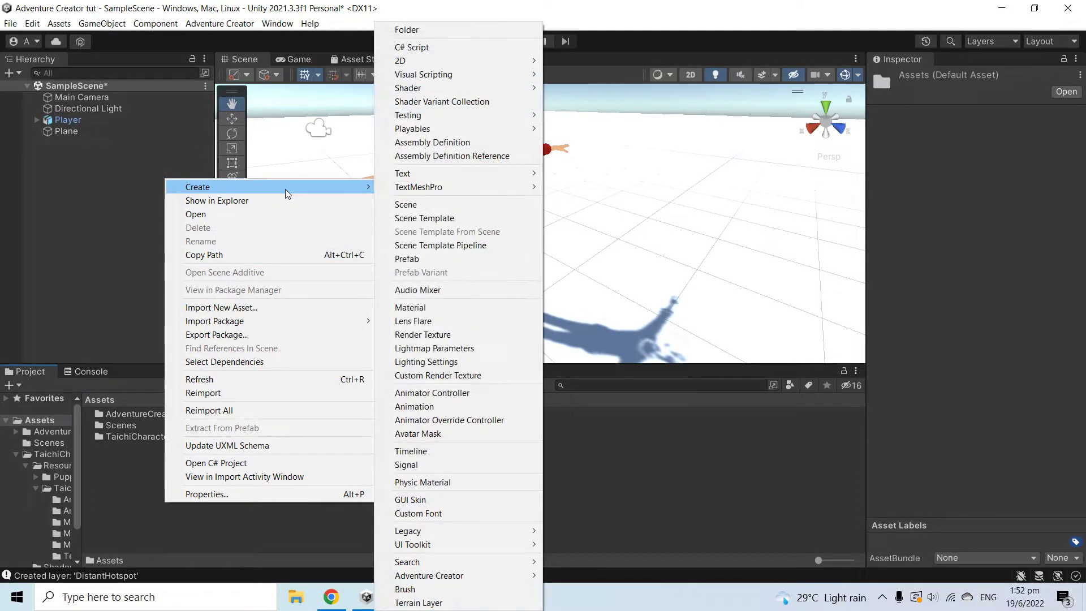
pyautogui.click(461, 29)
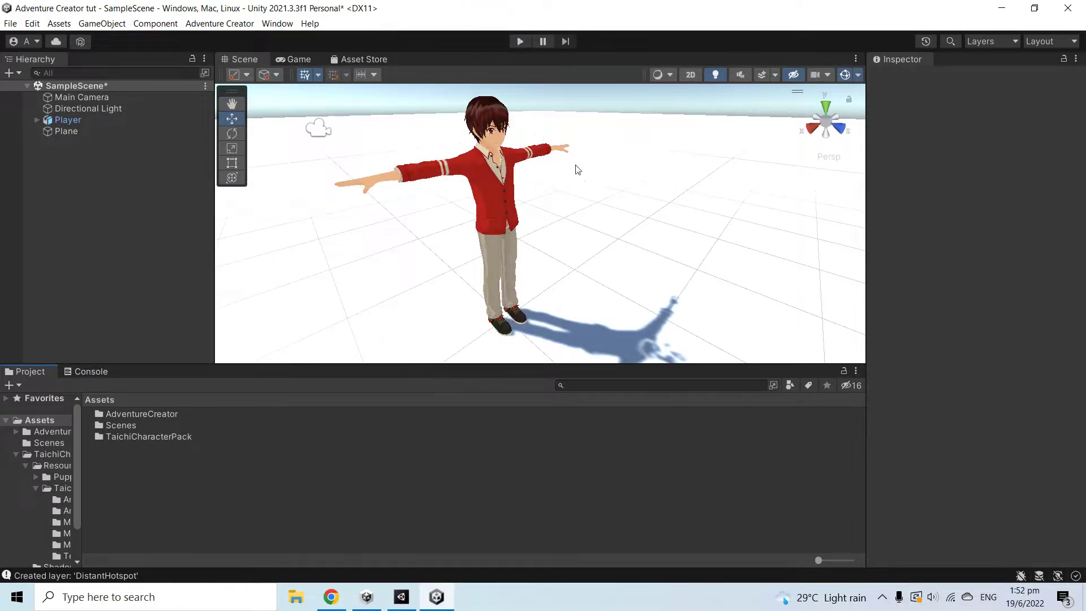
# Step: Create a folder named 1.MyGame in the root Assets folder
pyautogui.rightClick(190, 471)
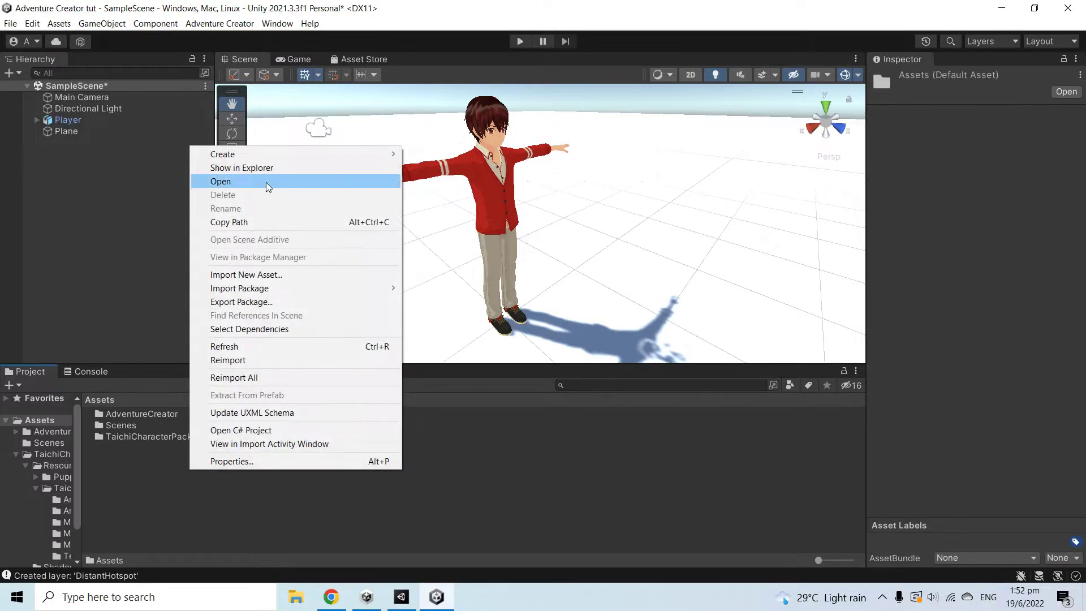
pyautogui.moveTo(334, 152)
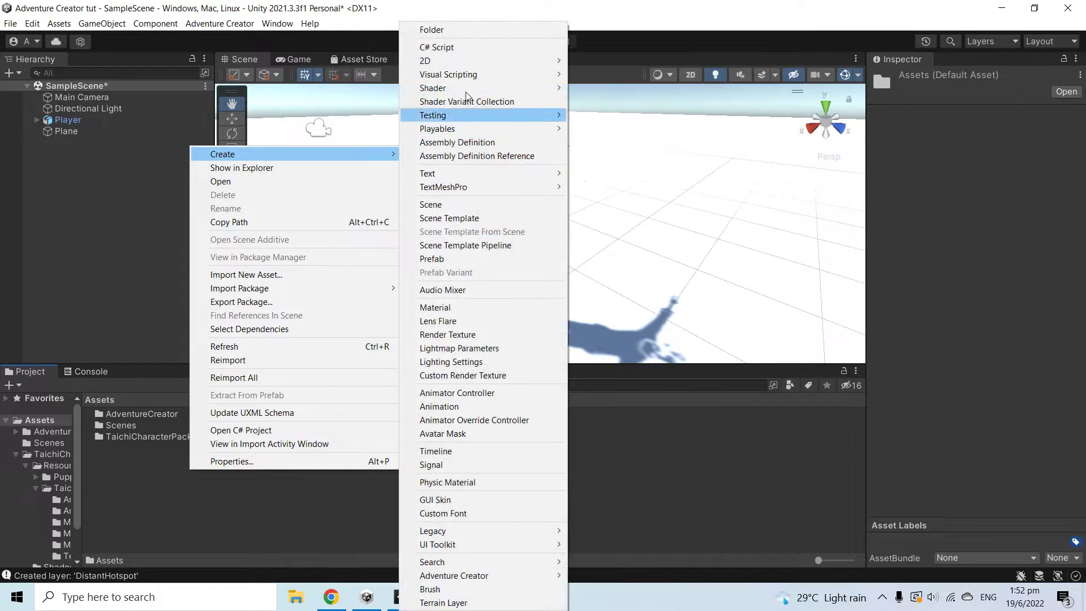
pyautogui.click(453, 29)
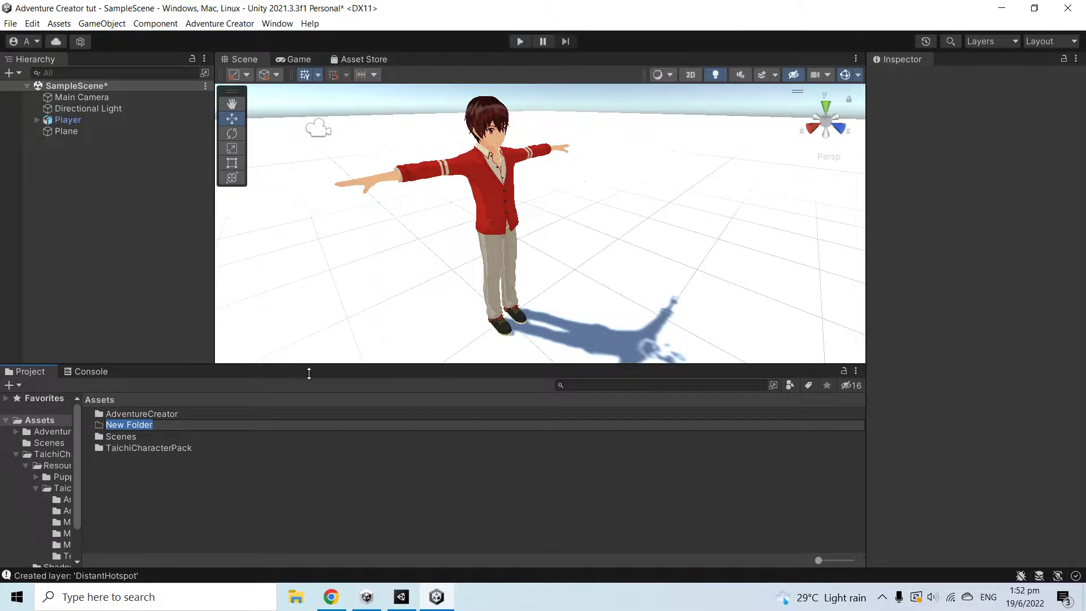
pyautogui.write('1.MyGame')
pyautogui.press('Return')
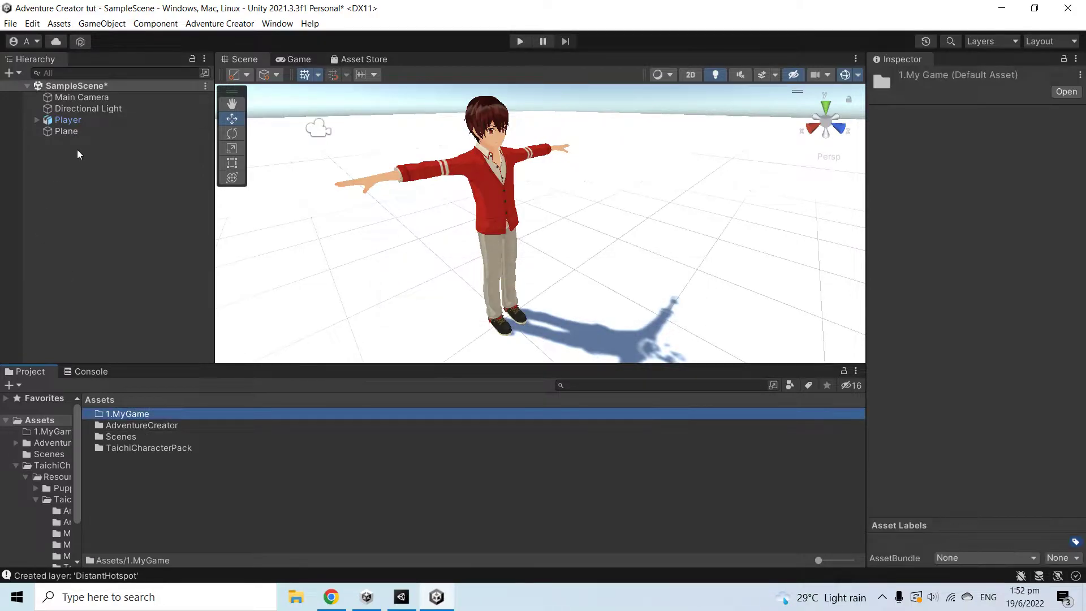
# Step: Unpack the Player object's prefab completely
pyautogui.click(90, 114)
pyautogui.rightClick(94, 120)
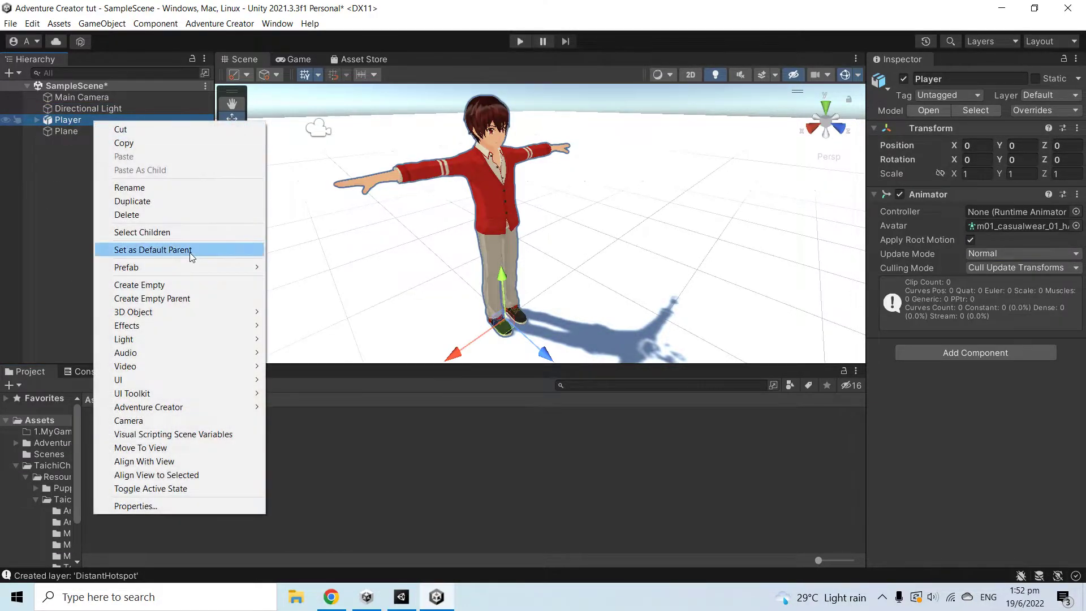
pyautogui.moveTo(192, 267)
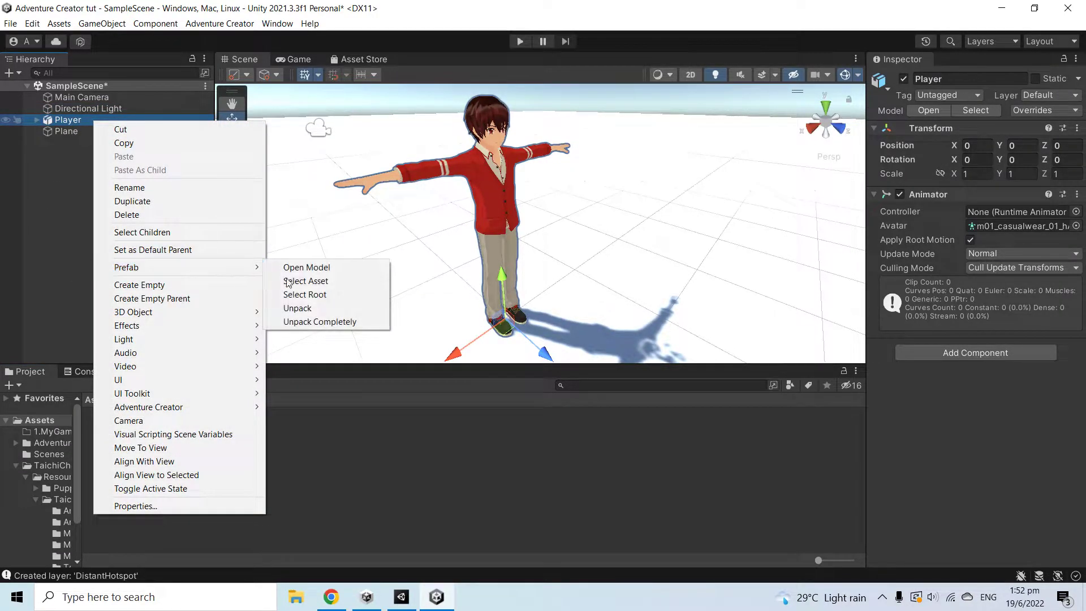
pyautogui.click(374, 322)
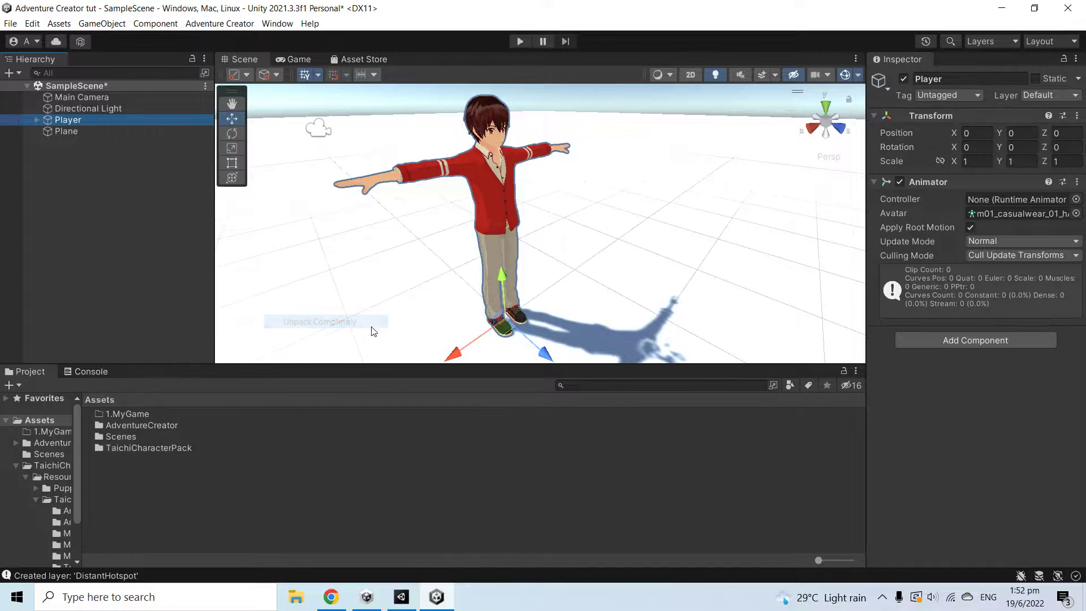
# Step: Rename the Player object to PlayerBase and save it as a prefab in the 1.MyGame folder
pyautogui.doubleClick(151, 410)
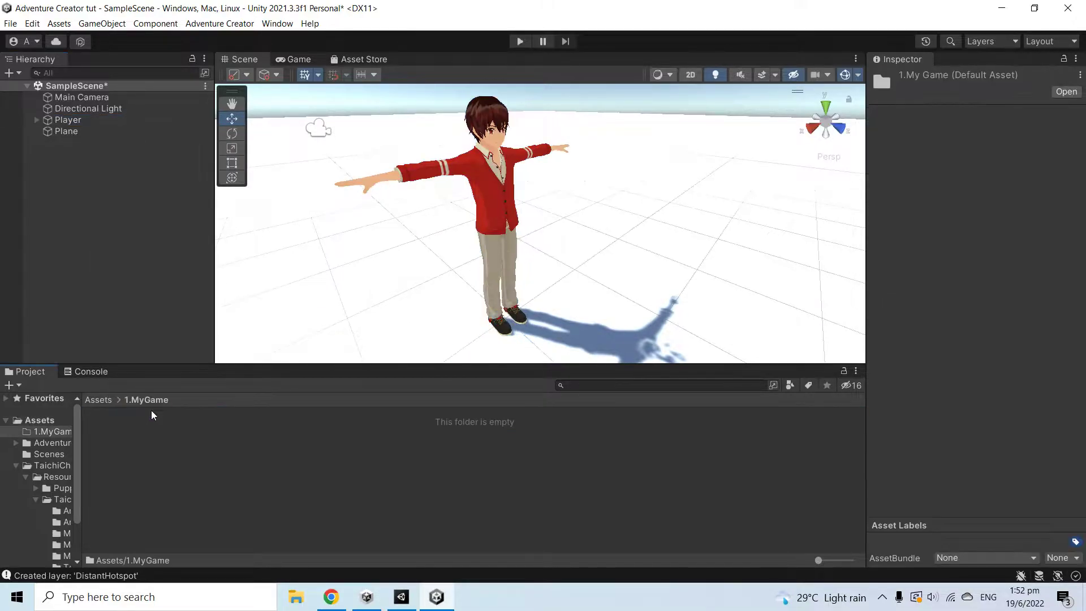
pyautogui.click(81, 120)
pyautogui.click(97, 121)
pyautogui.press('End')
pyautogui.write('Base')
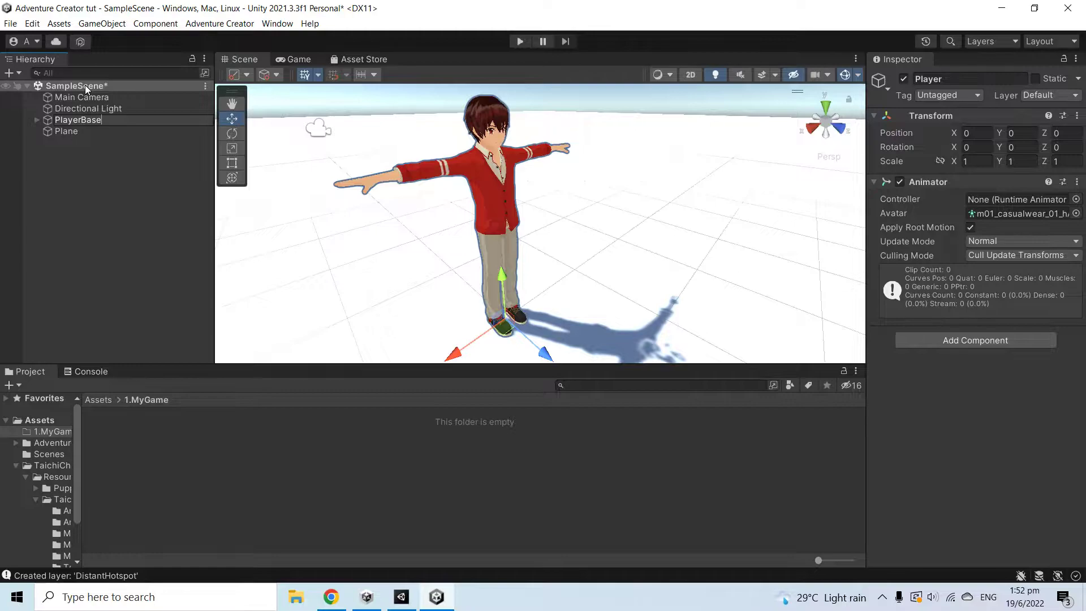
pyautogui.press('Return')
pyautogui.moveTo(93, 120); pyautogui.dragTo(209, 416)
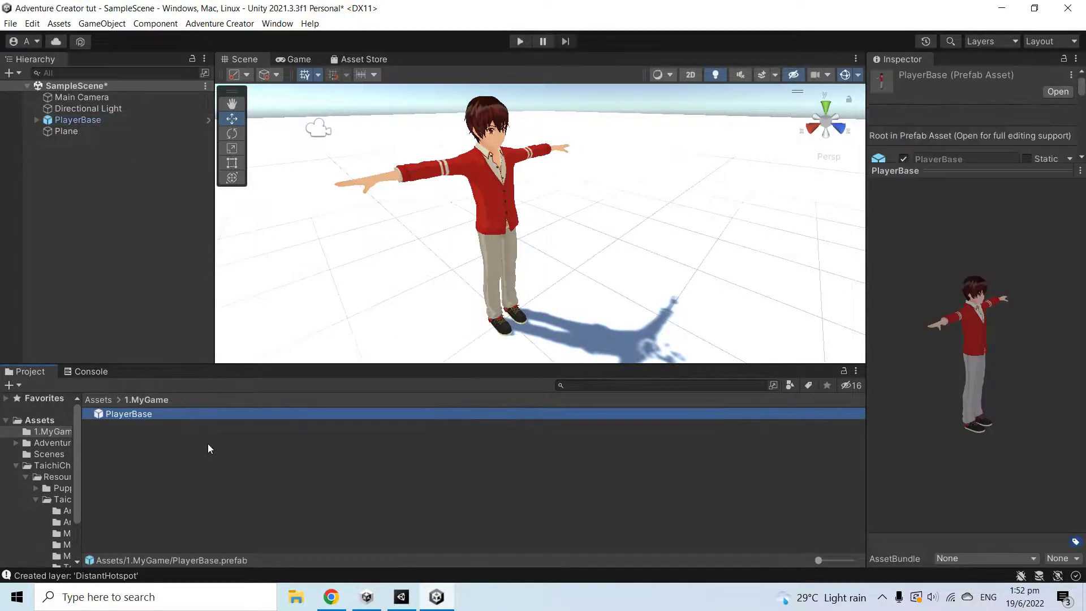
# Step: Return to the root Assets folder and start Adventure Creator's Character wizard, advancing to its Base graphic page
pyautogui.click(94, 400)
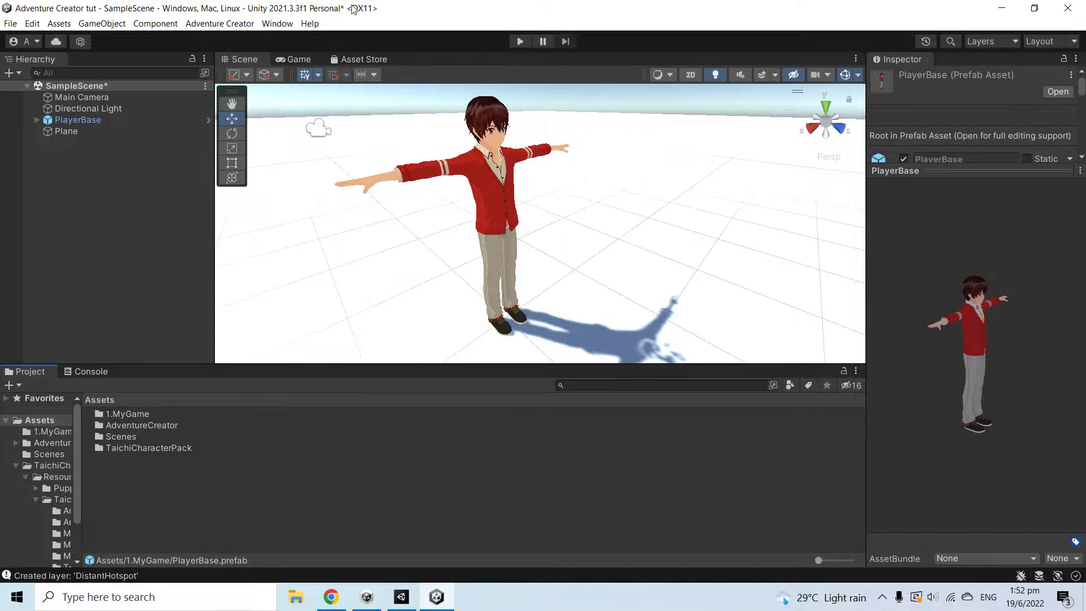
pyautogui.click(216, 25)
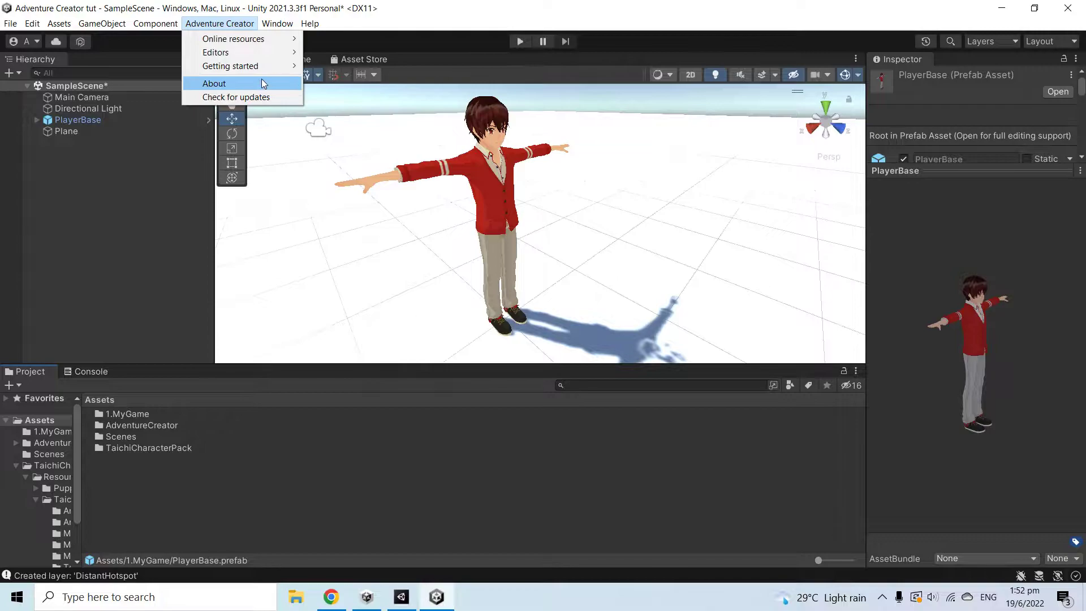
pyautogui.moveTo(272, 55)
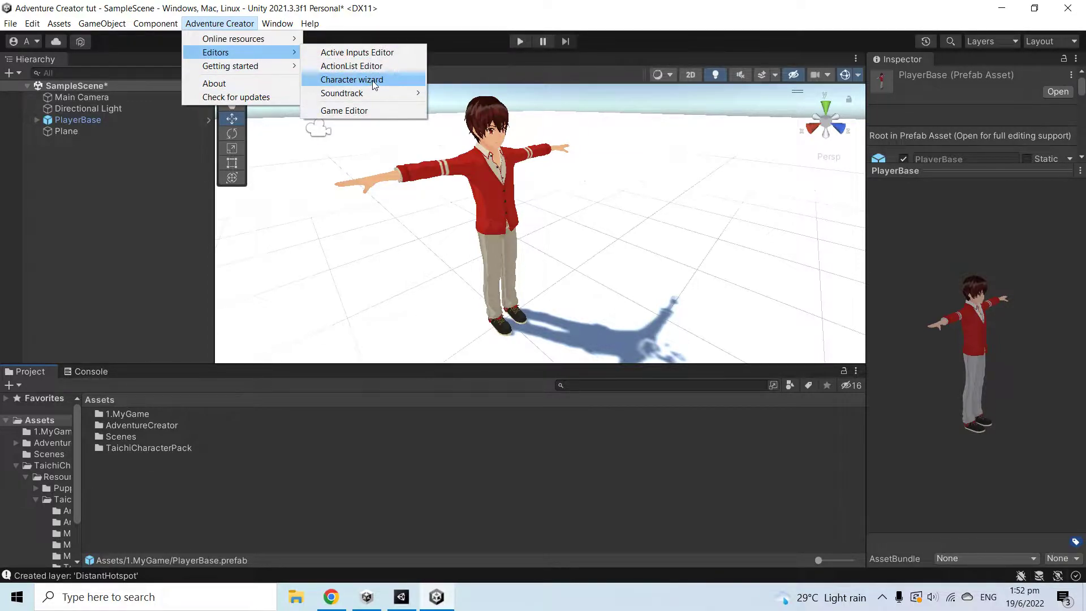
pyautogui.click(374, 85)
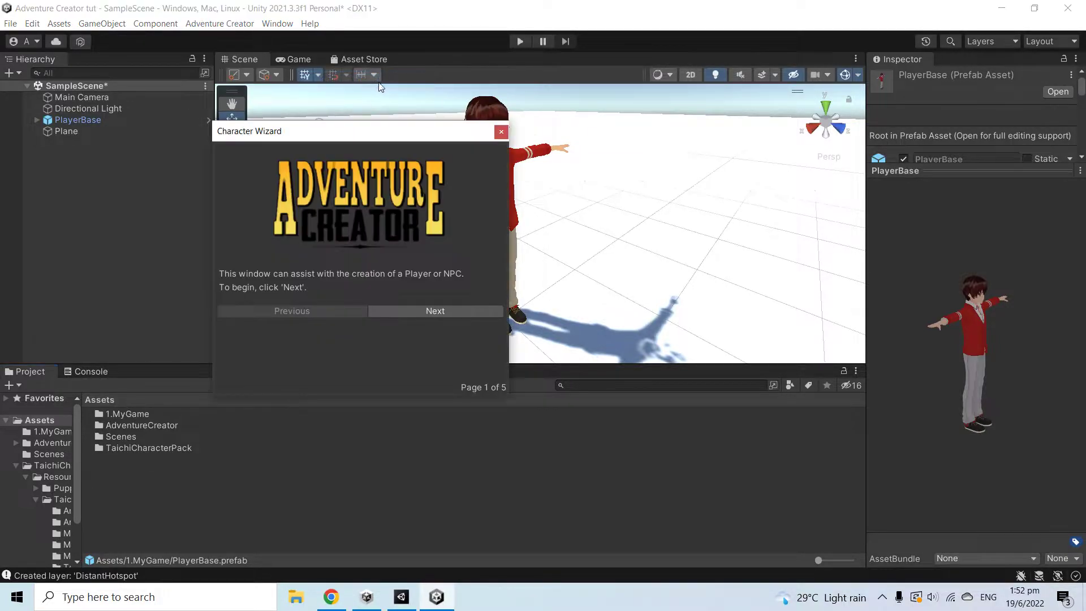
pyautogui.click(469, 313)
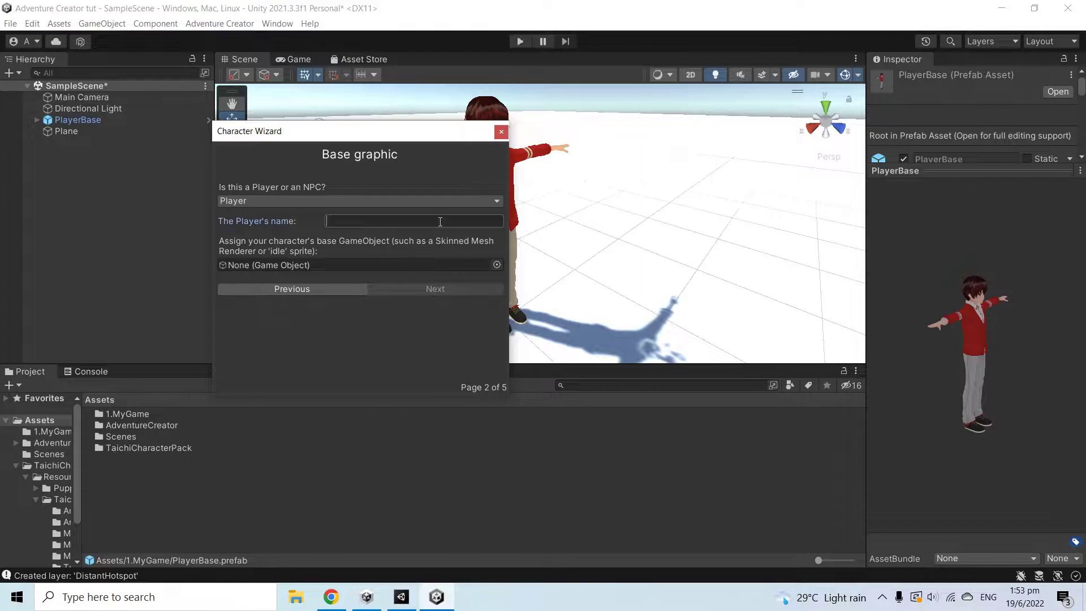
# Step: Name the Player Ryu, assign the scene's PlayerBase as base object, and complete the wizard with the Mecanim animation engine
pyautogui.write('Ryu')
pyautogui.moveTo(100, 118); pyautogui.dragTo(270, 272)
pyautogui.click(429, 292)
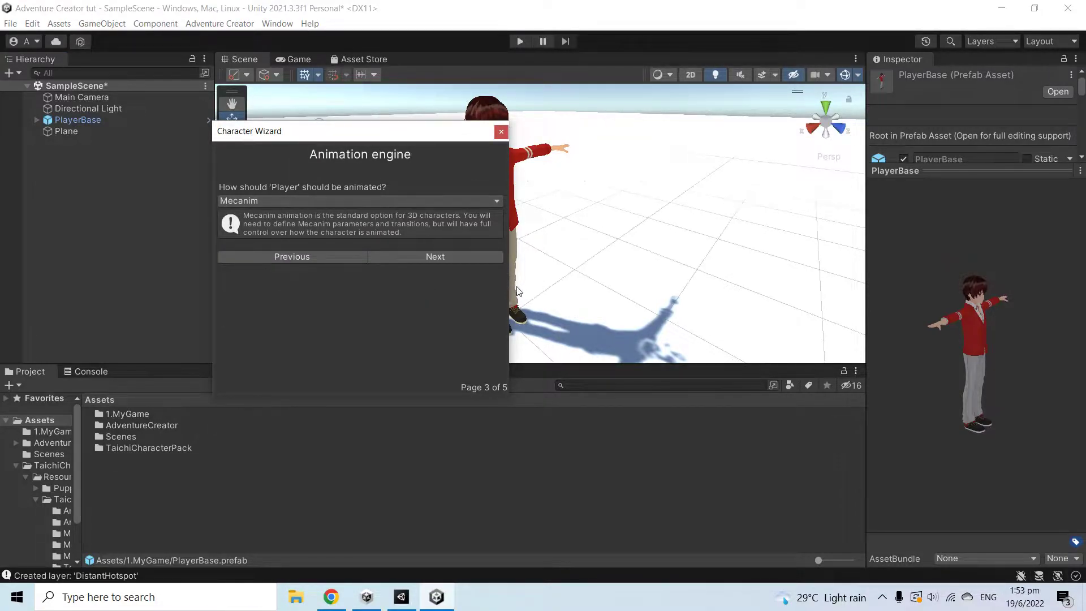
pyautogui.click(457, 260)
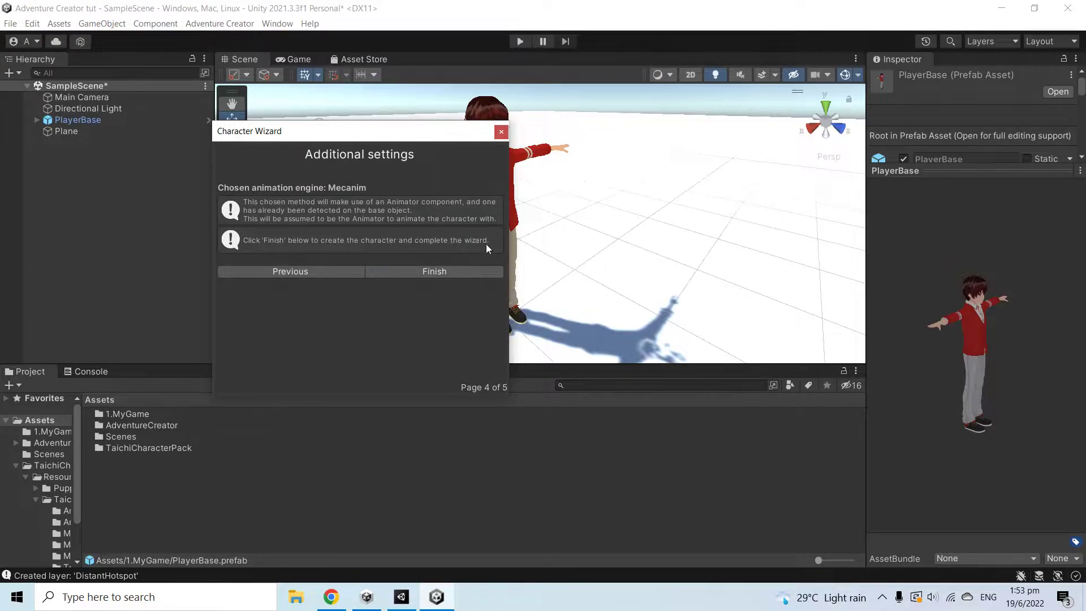
pyautogui.click(474, 273)
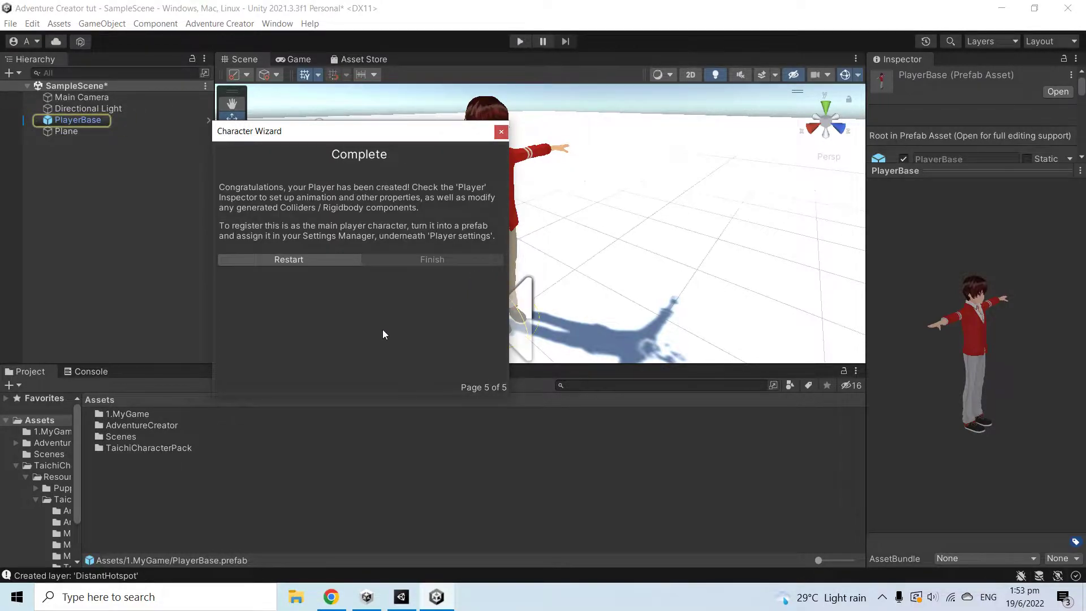
# Step: Close the completed Character wizard and show PlayerBase's components in a widened Inspector
pyautogui.click(501, 133)
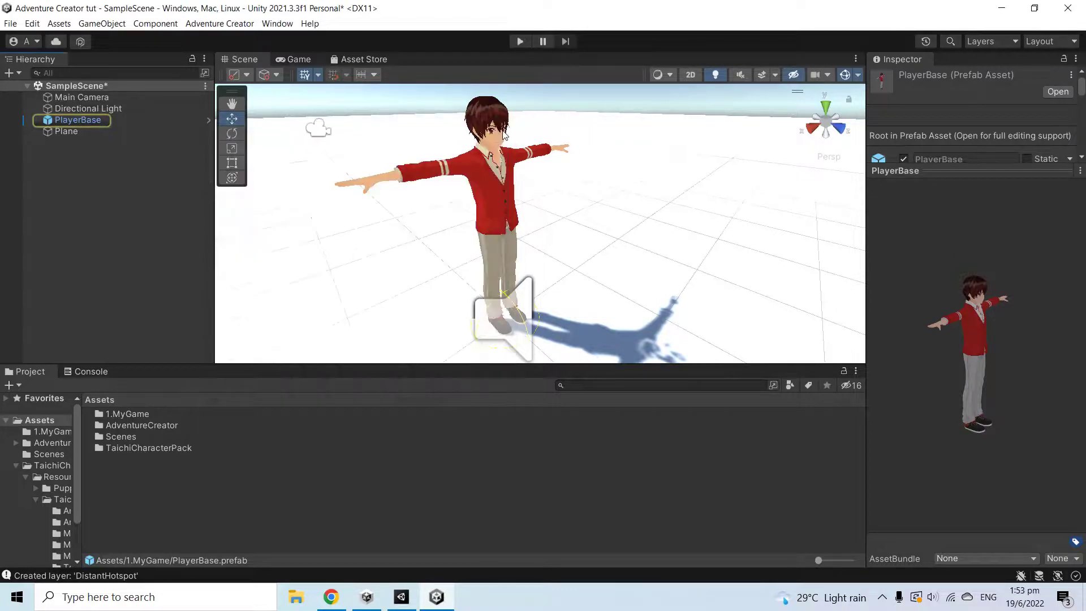
pyautogui.click(96, 121)
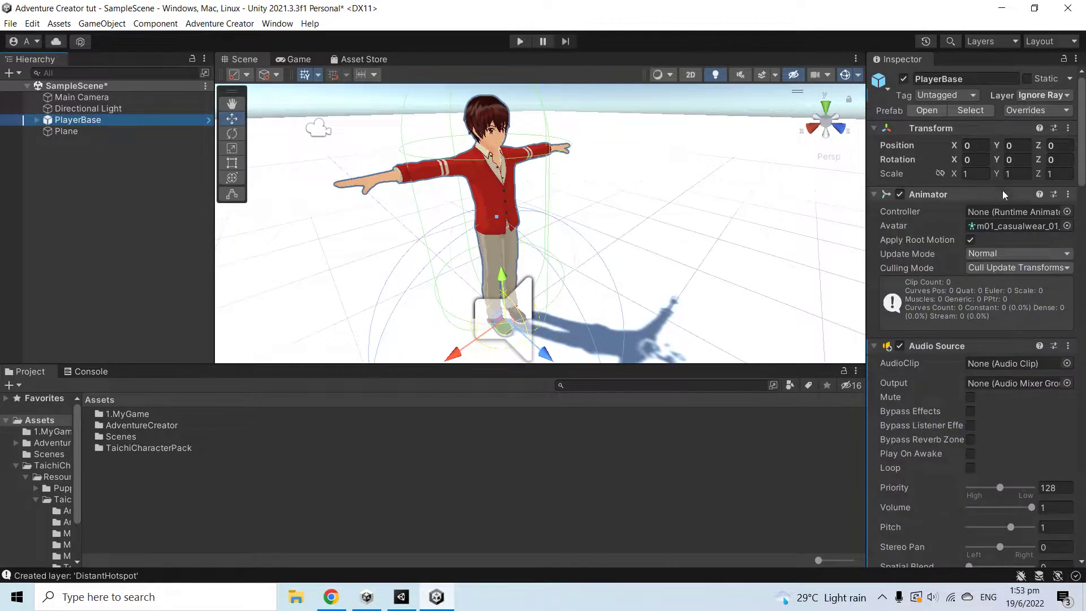
pyautogui.click(870, 243)
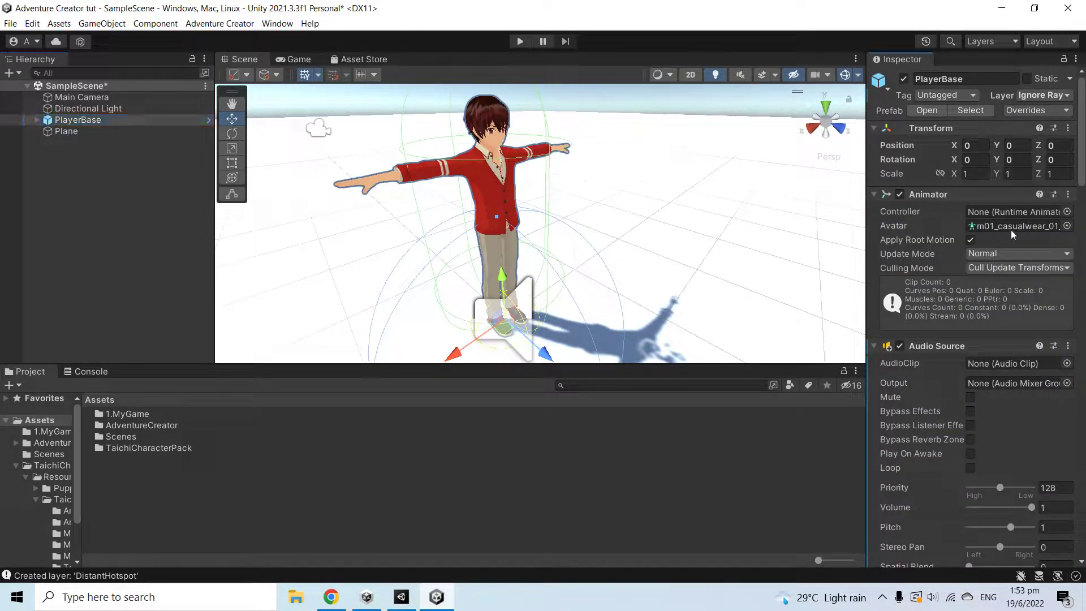
pyautogui.moveTo(871, 311); pyautogui.dragTo(769, 316)
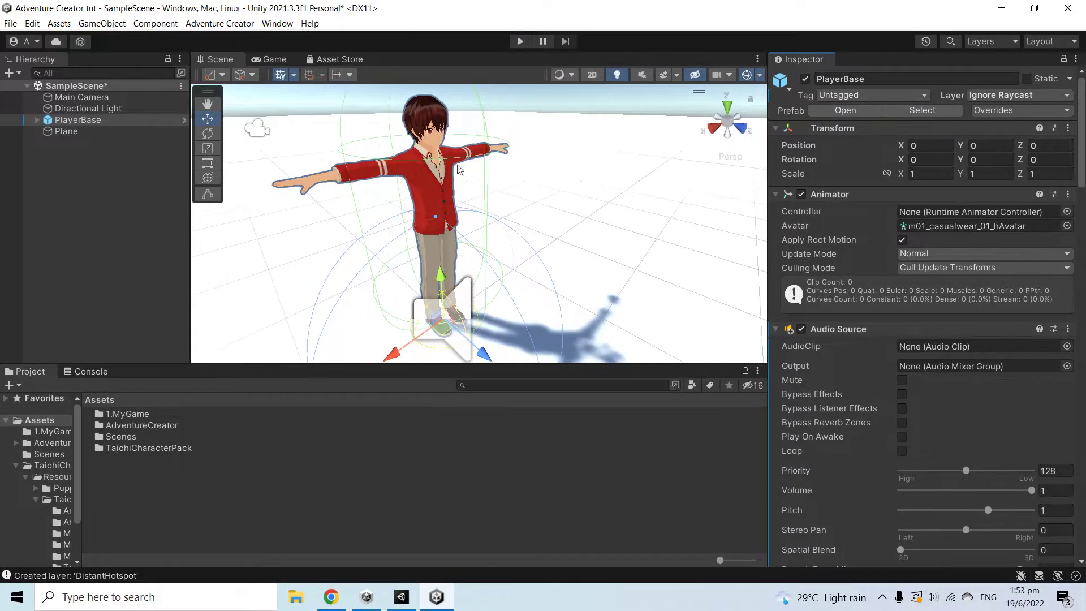
# Step: Start Adventure Creator's New Game wizard and name the game ACTut
pyautogui.click(221, 24)
pyautogui.moveTo(265, 72)
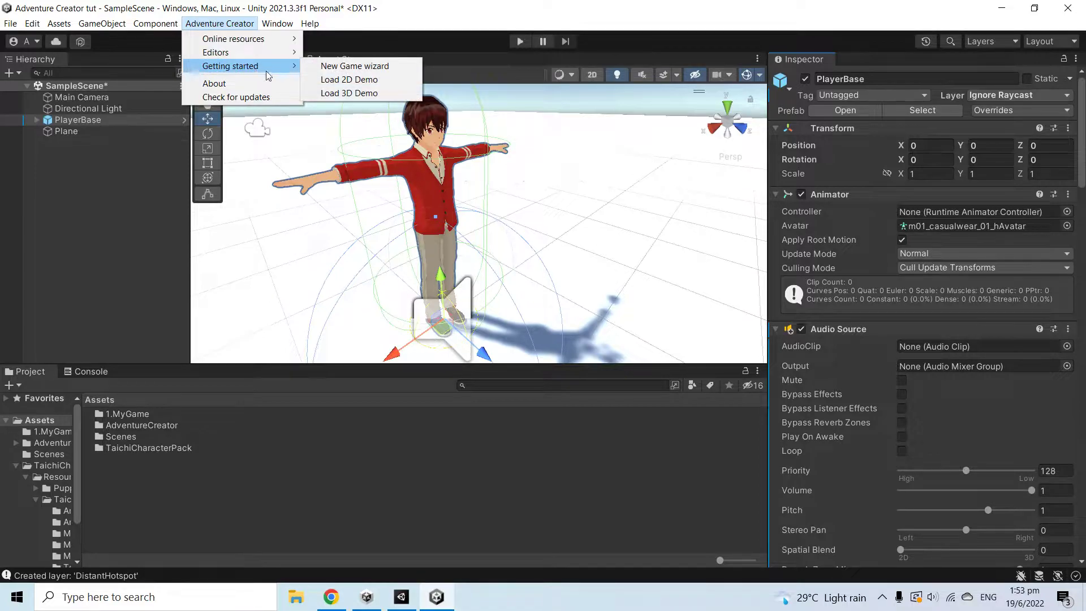
pyautogui.click(362, 66)
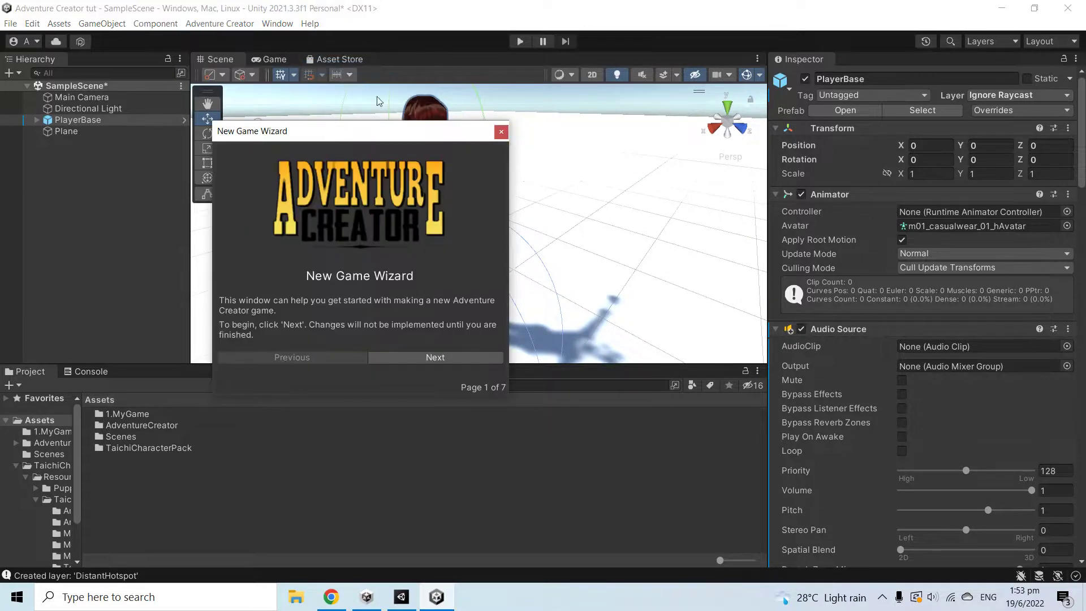
pyautogui.click(449, 362)
pyautogui.click(398, 212)
pyautogui.write('AC')
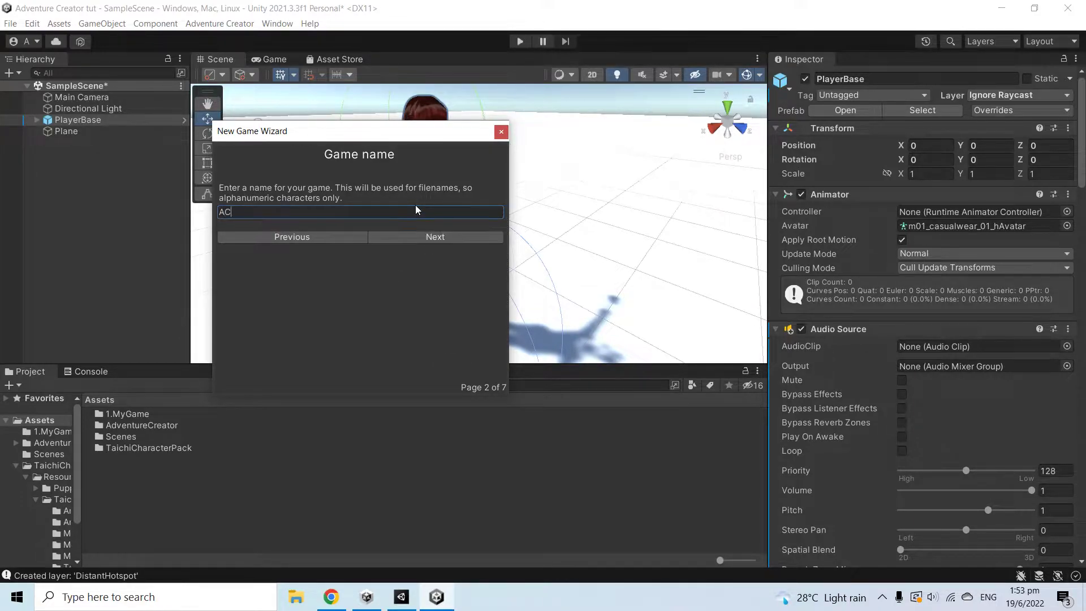
pyautogui.write('Tuts')
pyautogui.press('BackSpace')
pyautogui.click(464, 237)
# Step: Set the game's camera perspective to 3D with Direct player control and advance to the Interface page
pyautogui.click(327, 199)
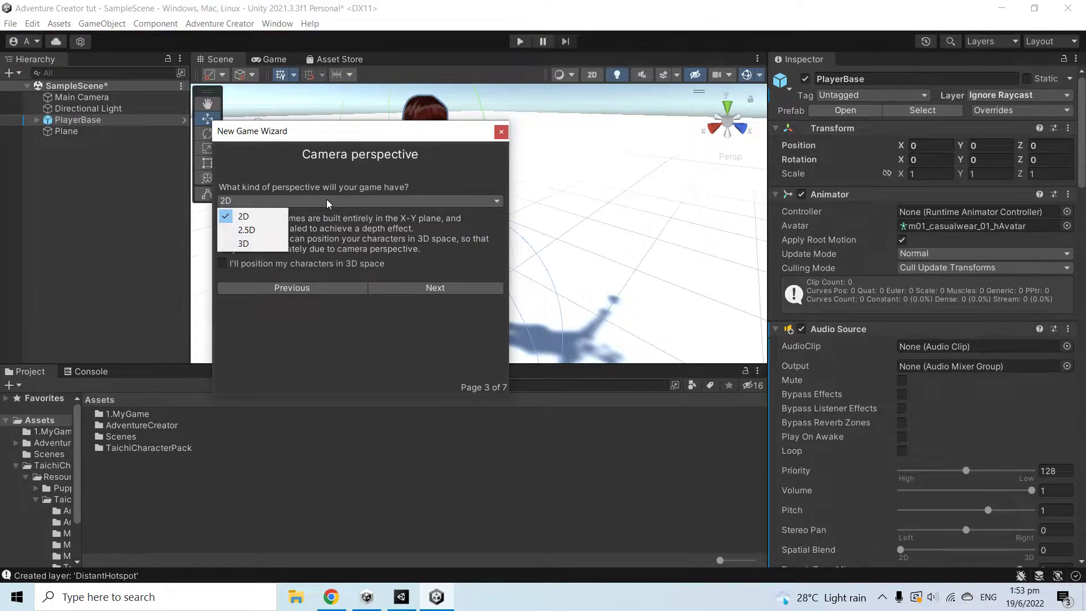
pyautogui.click(268, 243)
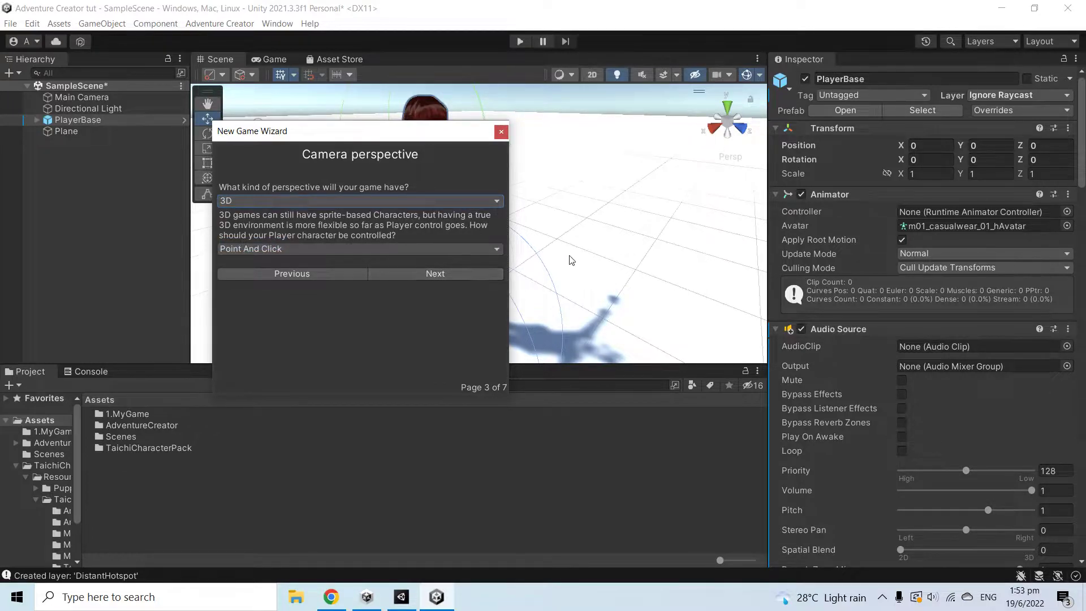
pyautogui.click(469, 251)
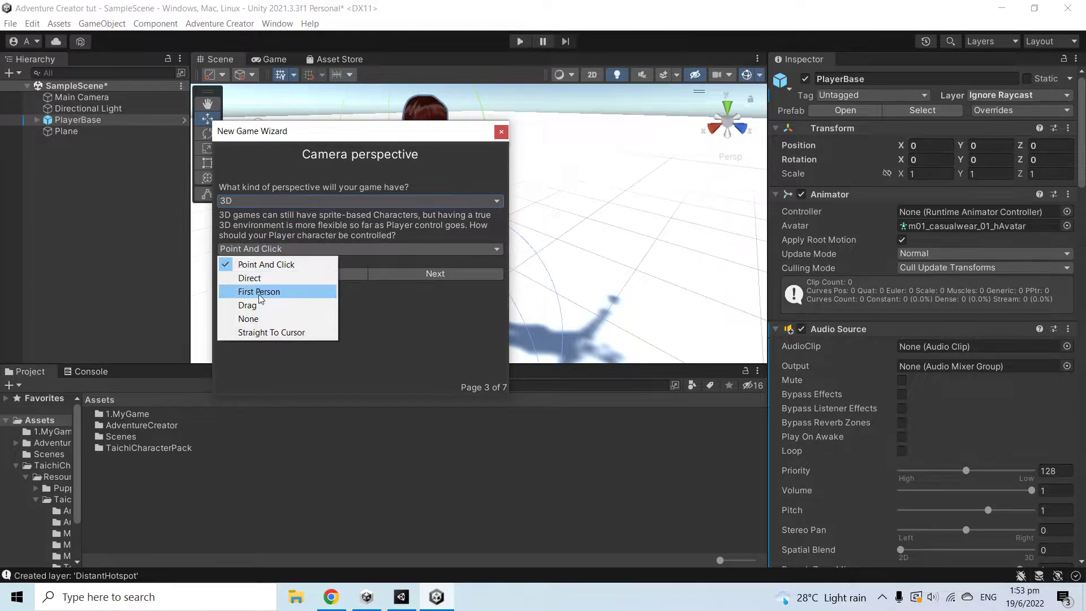
pyautogui.click(272, 279)
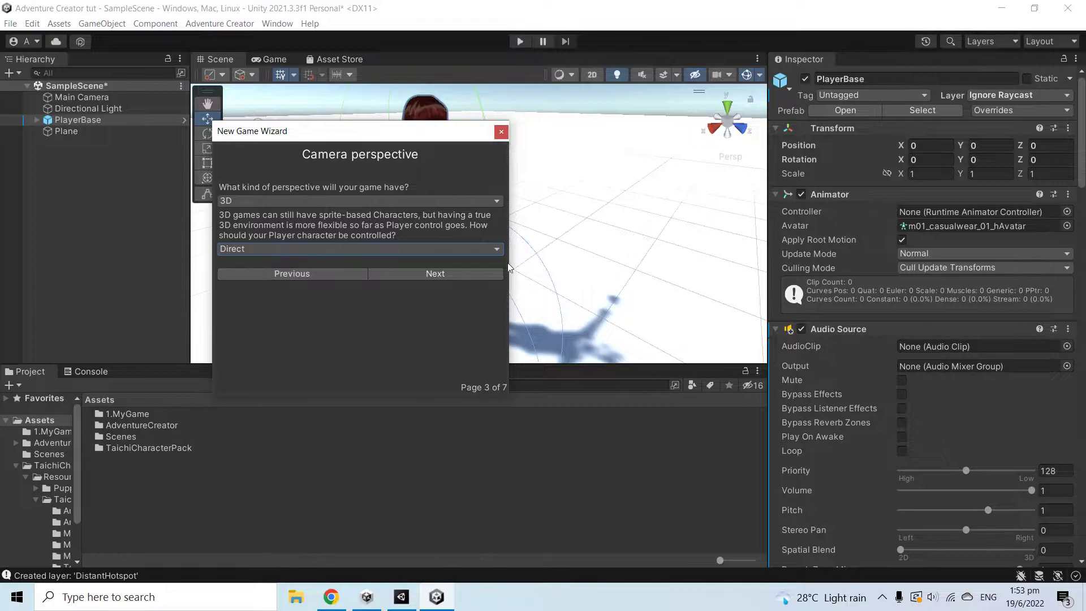
pyautogui.click(460, 275)
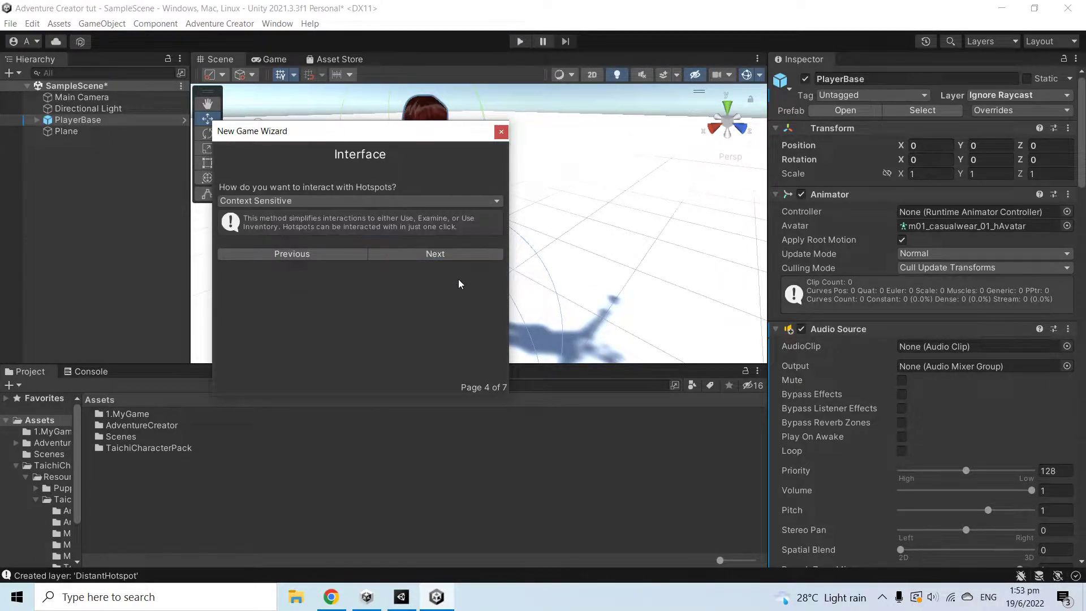
# Step: Keep Context Sensitive hotspot interaction and the Default AC interface, advancing the wizard to its Confirm choices page
pyautogui.click(325, 201)
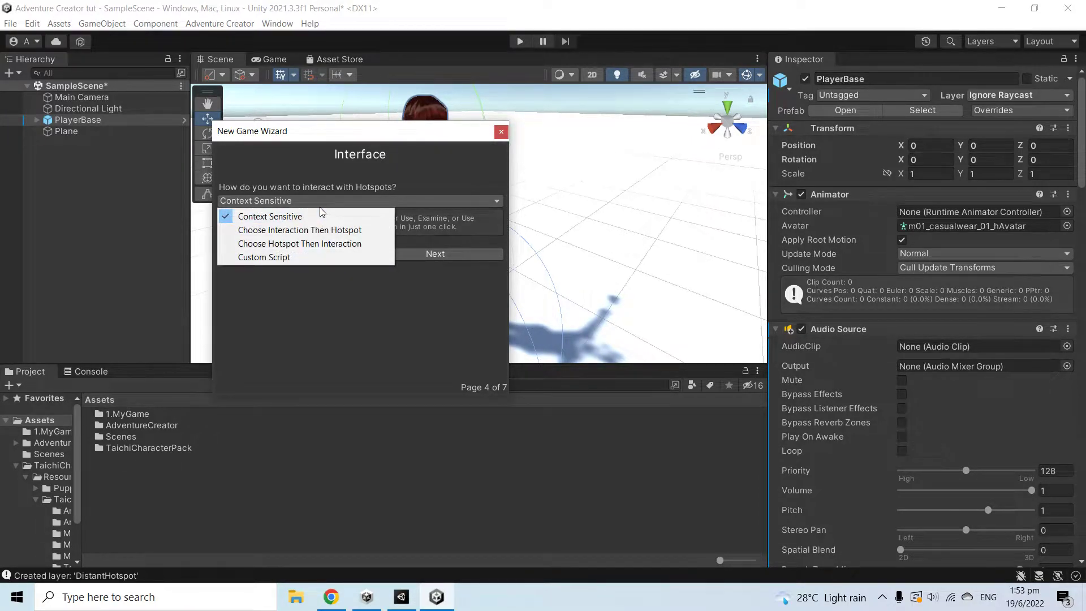
pyautogui.click(322, 214)
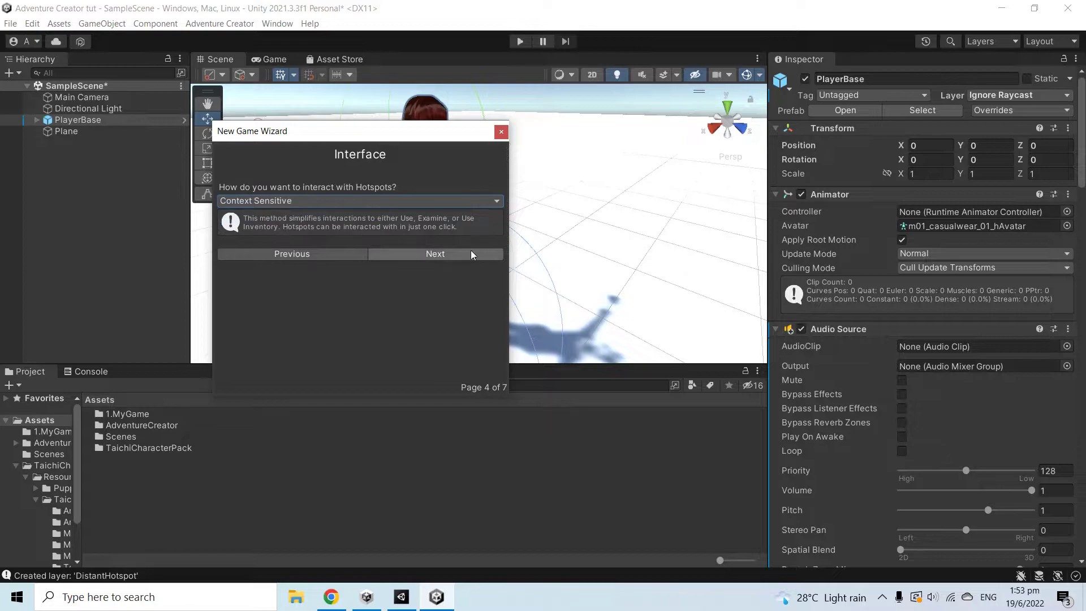
pyautogui.click(471, 252)
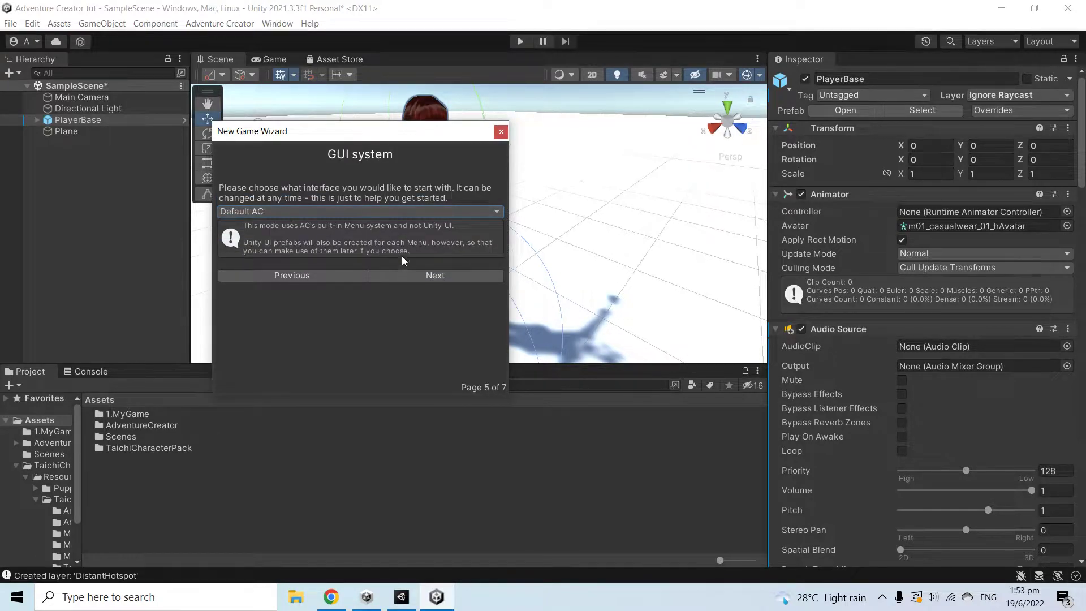
pyautogui.click(417, 276)
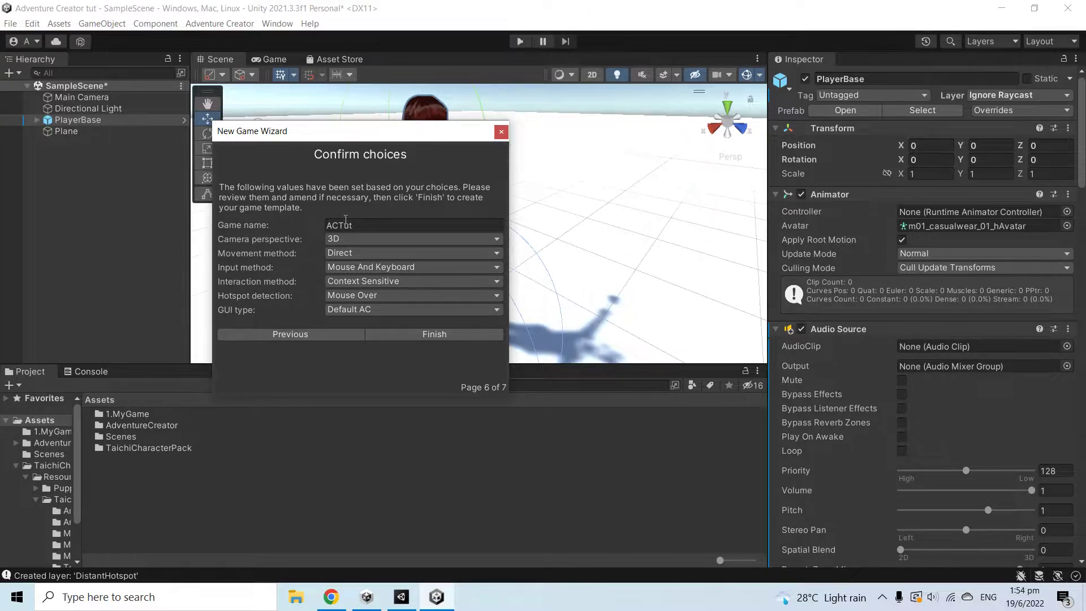
# Step: Set hotspot detection to Player Vicinity and finish the New Game wizard, agreeing to organise the scene objects
pyautogui.click(395, 298)
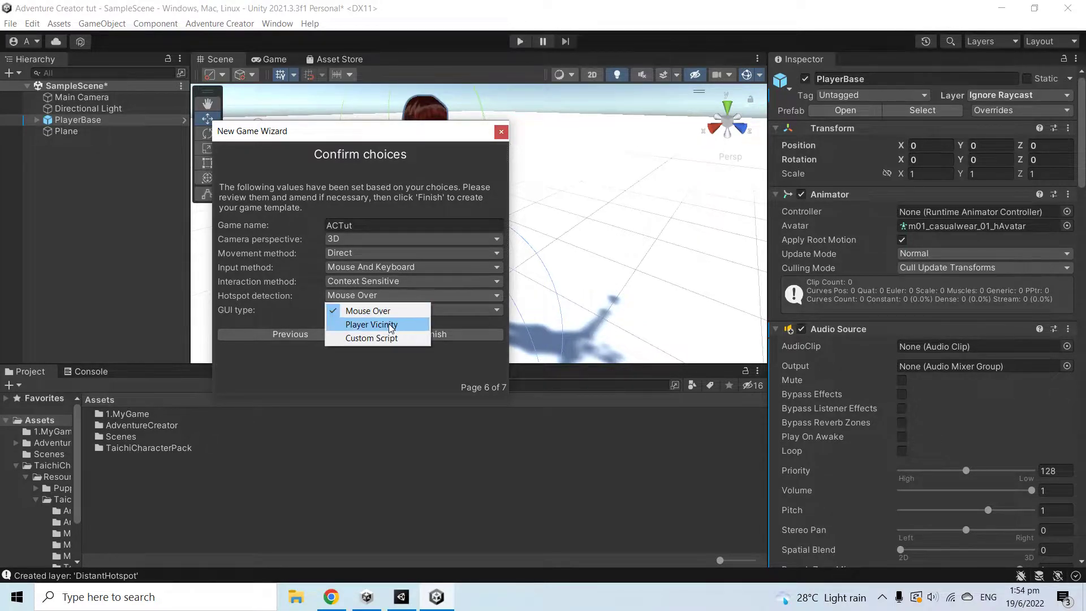
pyautogui.click(389, 325)
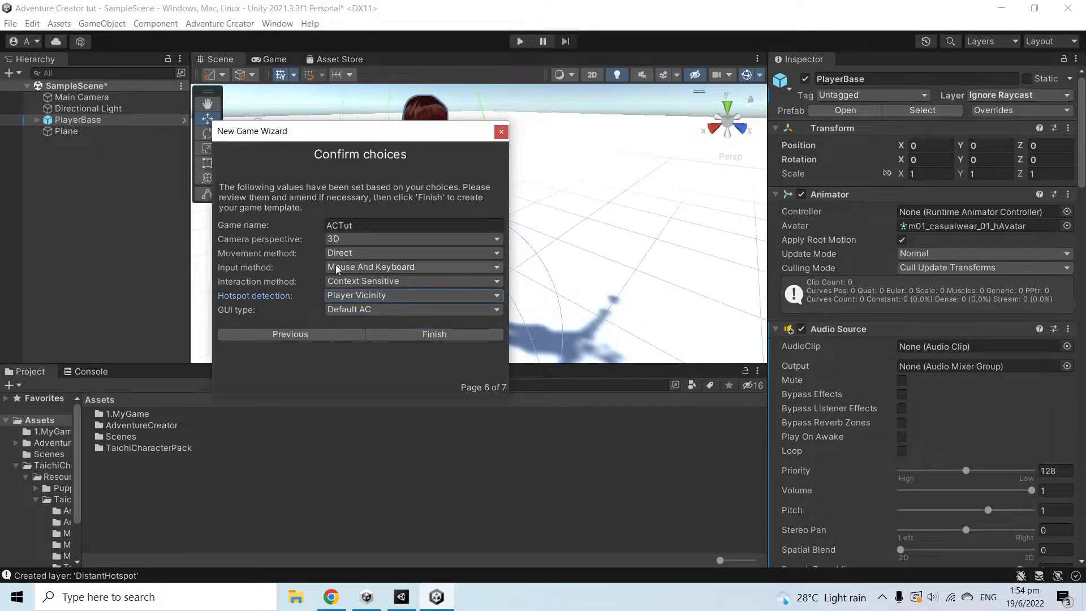
pyautogui.click(460, 338)
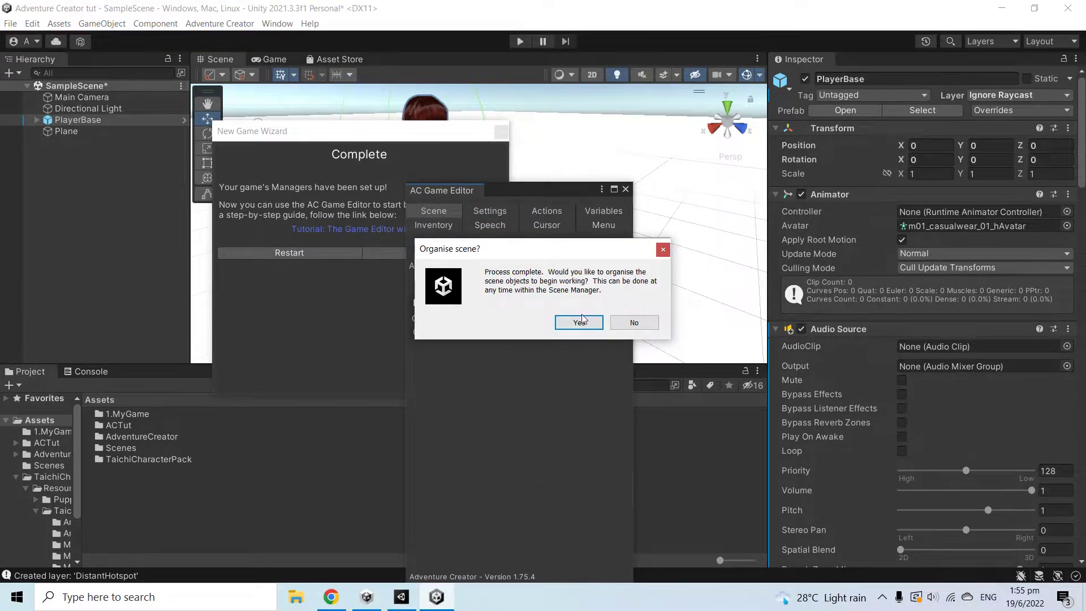
pyautogui.click(581, 323)
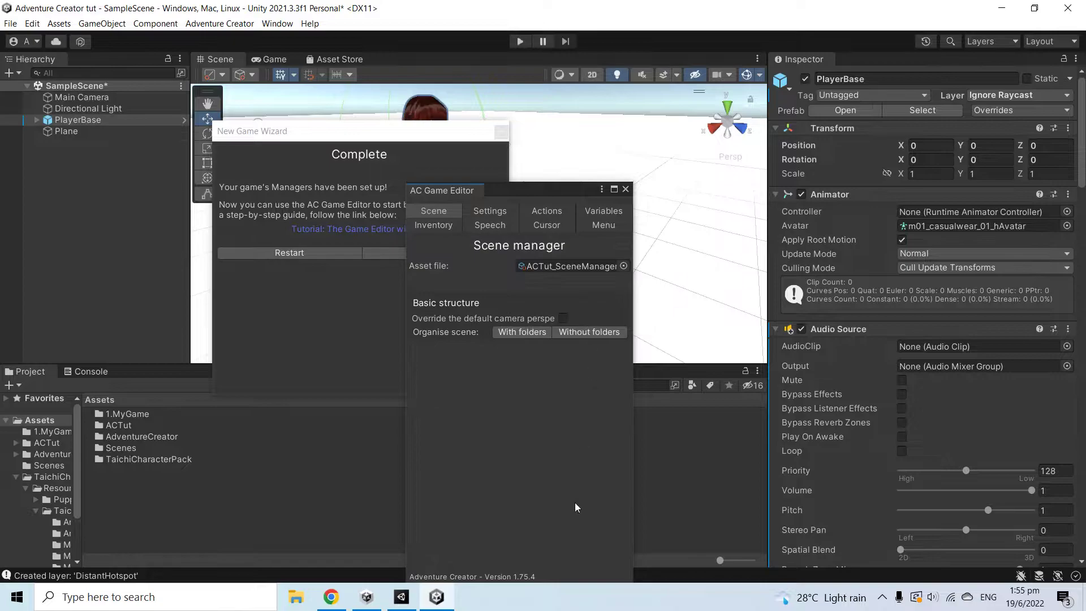
# Step: Dock the AC Game Editor alongside the Inspector and close the New Game wizard
pyautogui.scroll(-8, 441, 465)
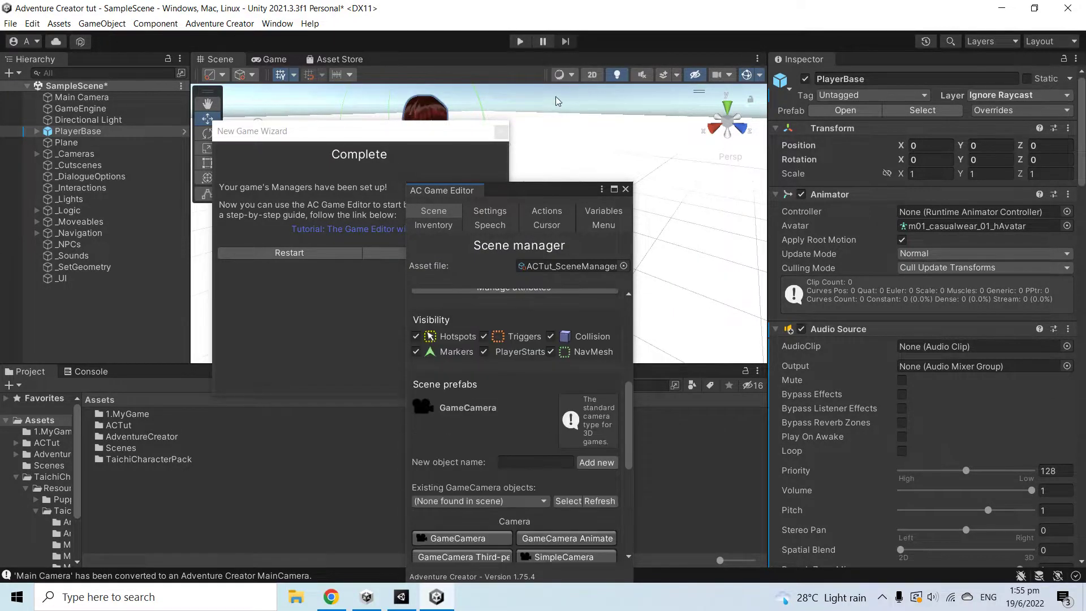
pyautogui.moveTo(454, 192); pyautogui.dragTo(872, 57)
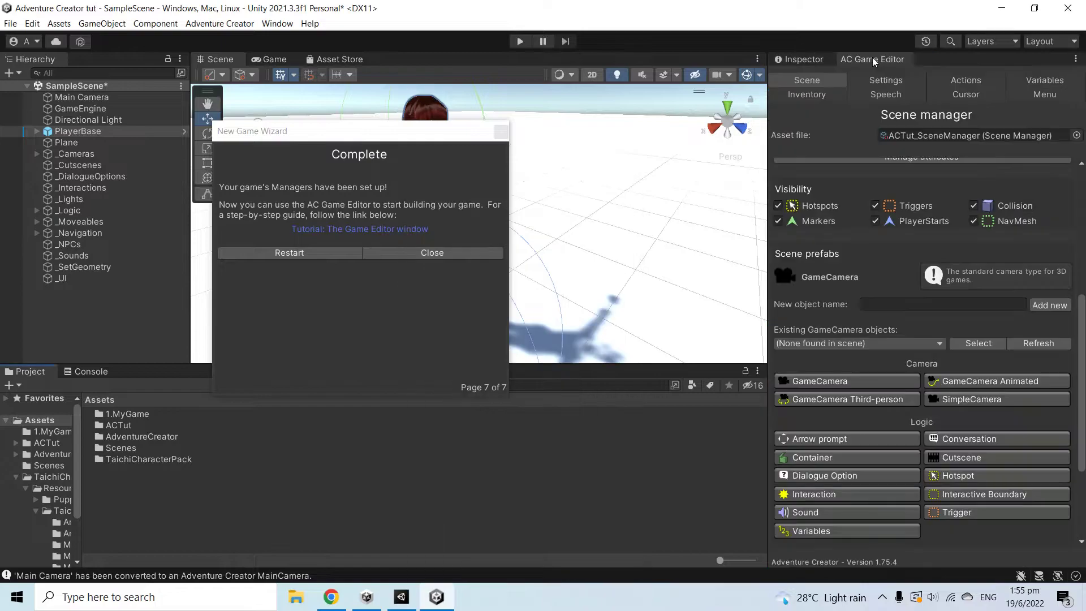
pyautogui.click(432, 252)
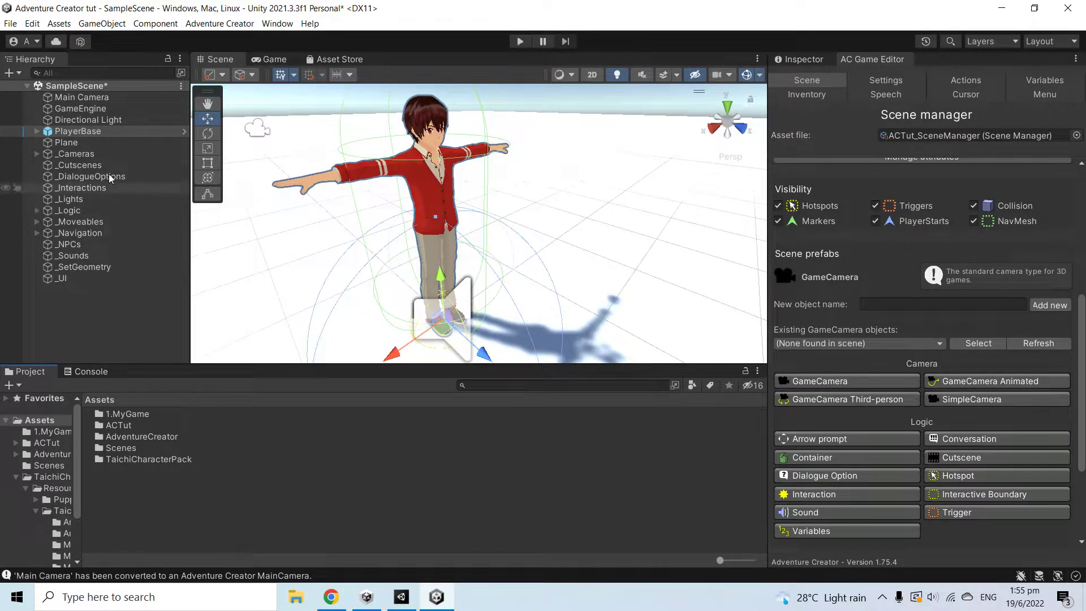
# Step: Add a GameCamera Third-person to the scene from the Scene manager's prefabs
pyautogui.click(85, 132)
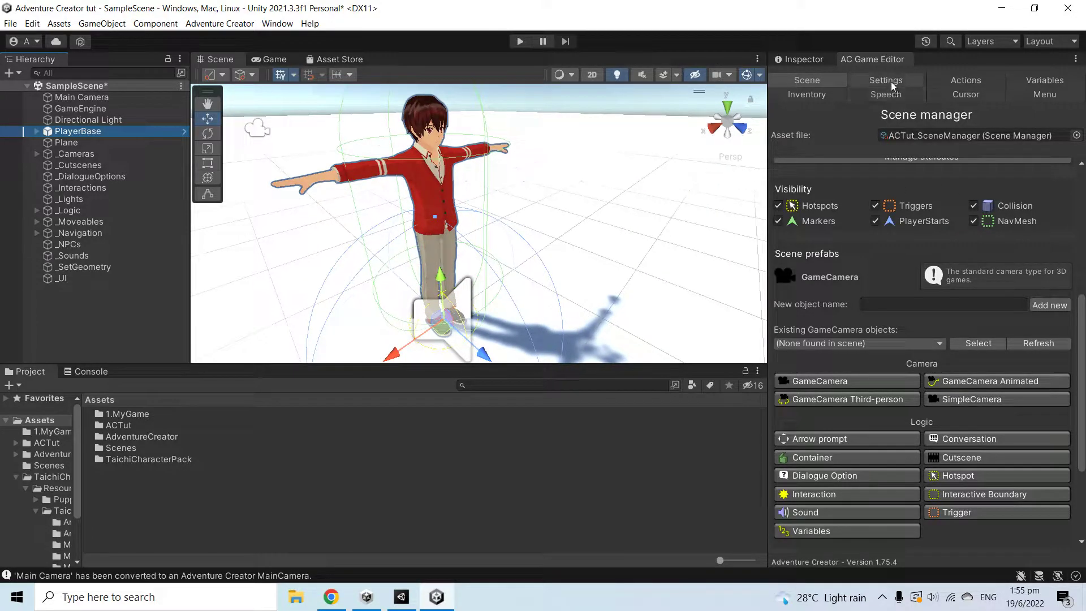
pyautogui.scroll(-5, 877, 394)
pyautogui.scroll(4, 876, 394)
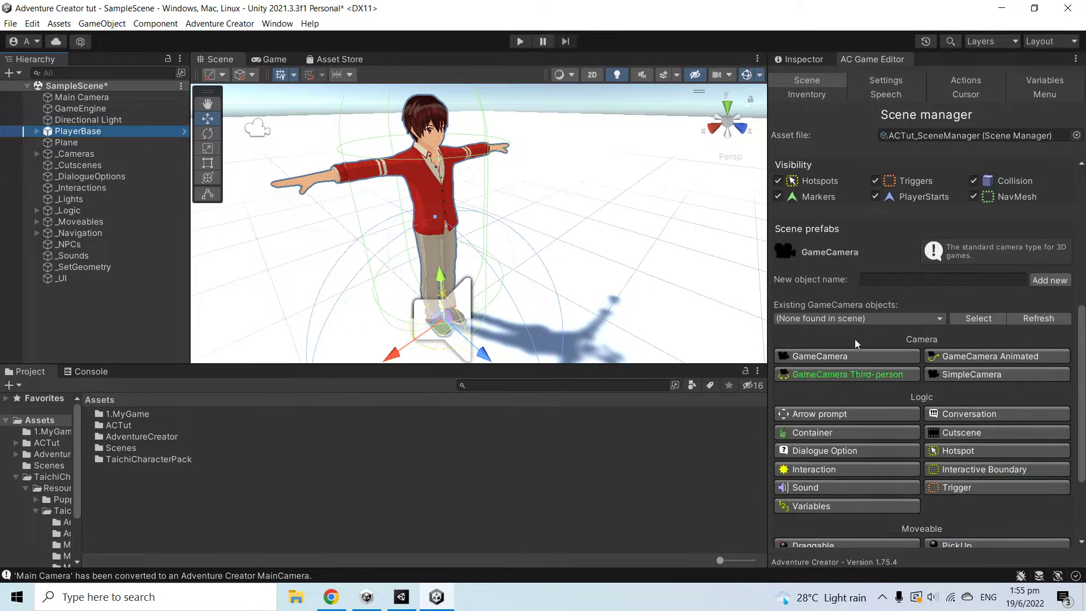
pyautogui.click(856, 373)
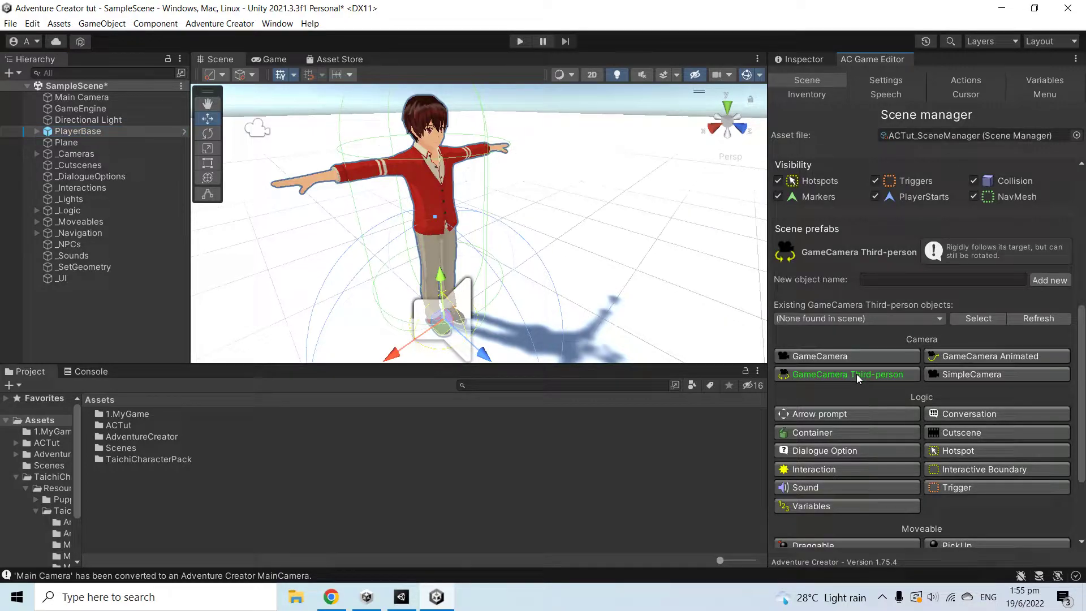
pyautogui.click(1054, 283)
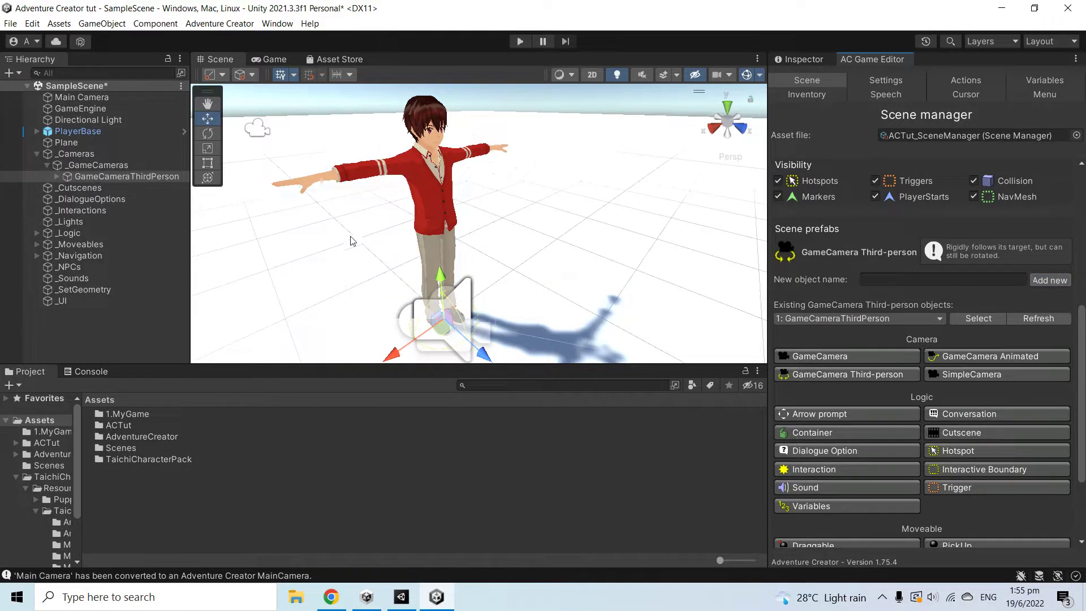
# Step: Set GameCameraThirdPerson's spin axis to Mouse X and its pitch axis to Mouse Y
pyautogui.click(170, 177)
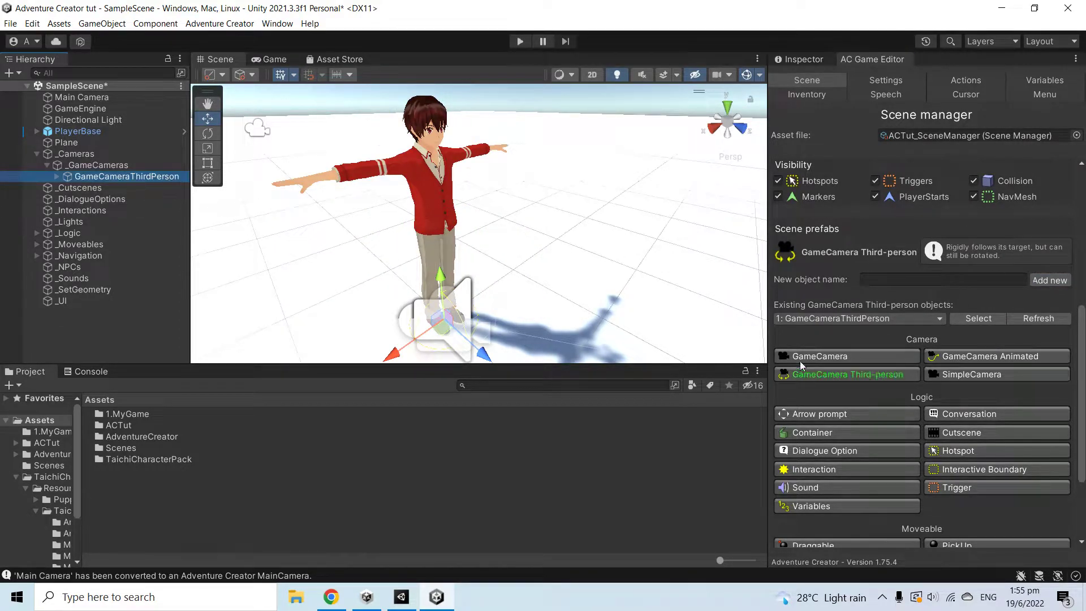
pyautogui.click(804, 59)
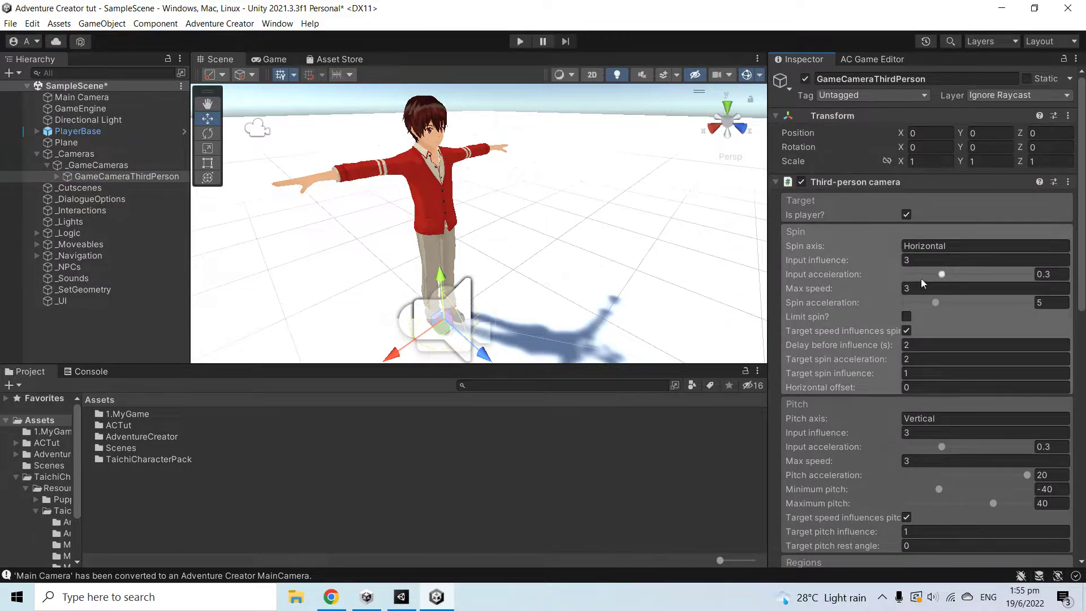
pyautogui.click(973, 246)
pyautogui.write('Mouse X')
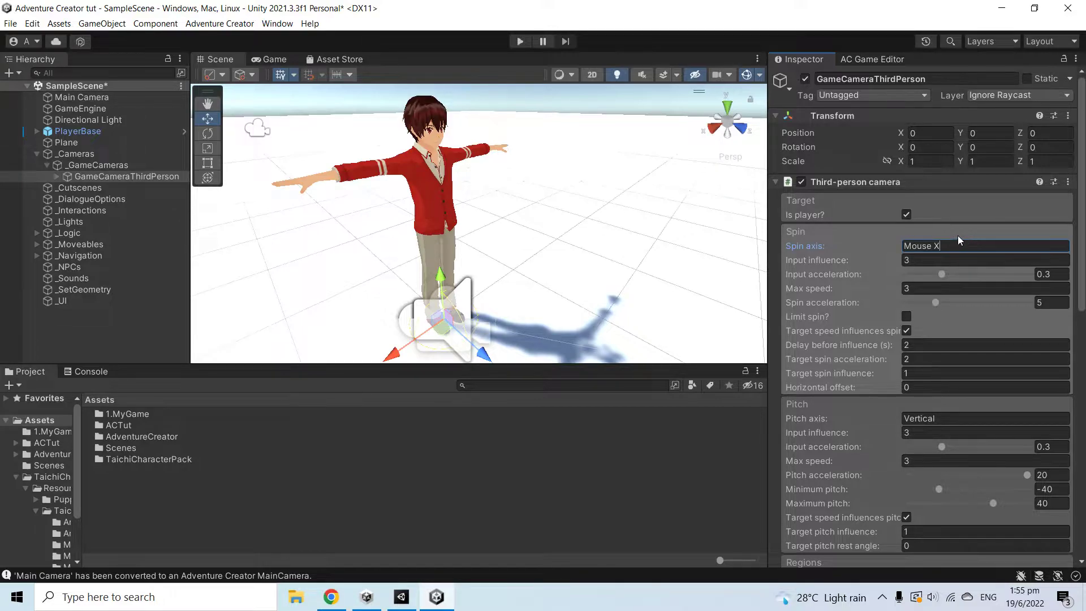
pyautogui.click(953, 423)
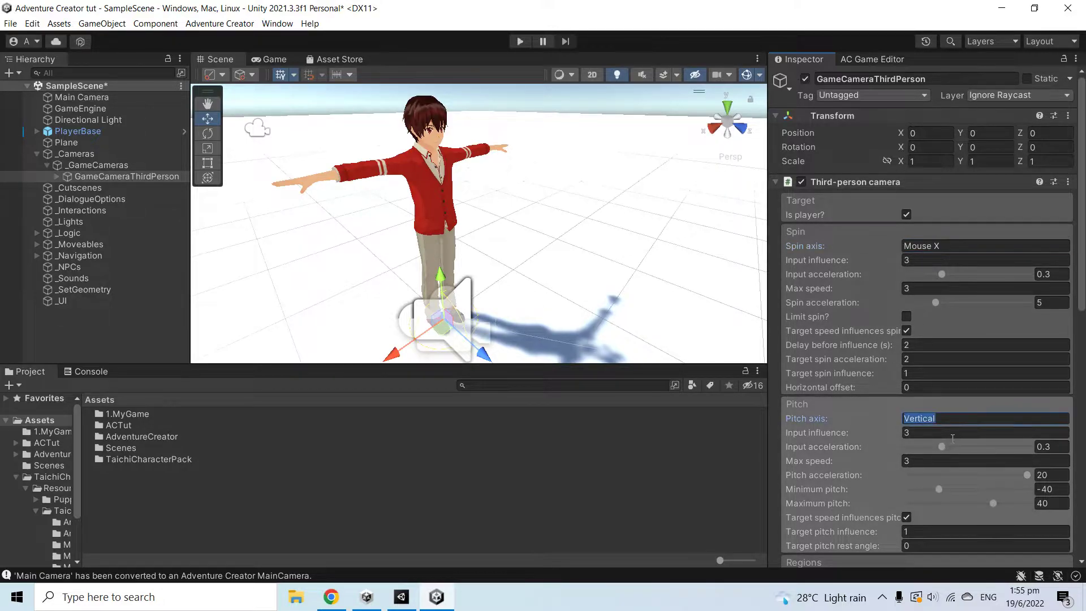
pyautogui.write('<ouse Y')
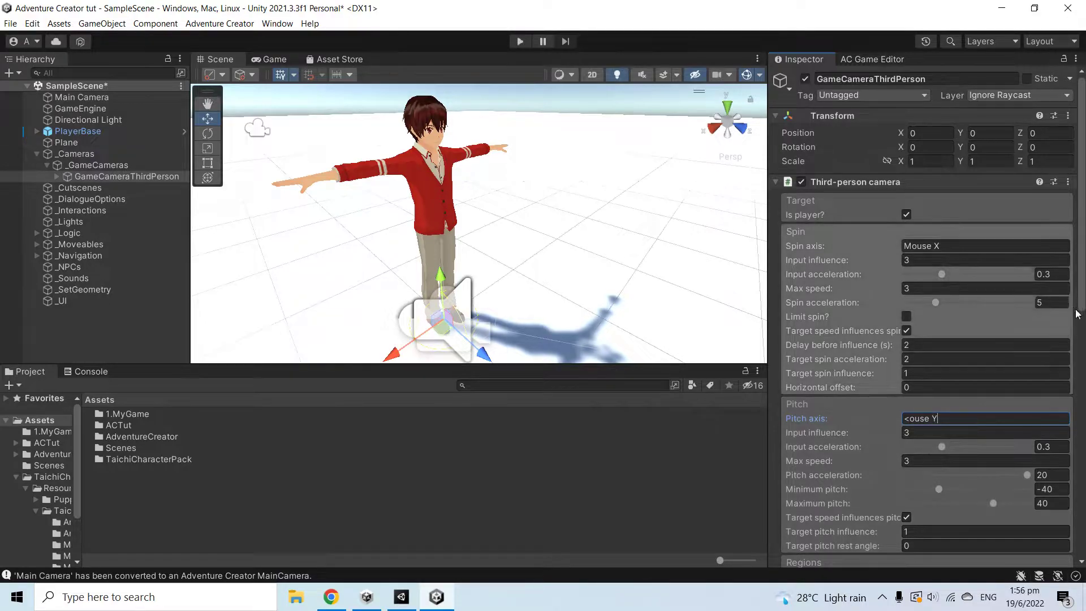
pyautogui.scroll(-5, 942, 319)
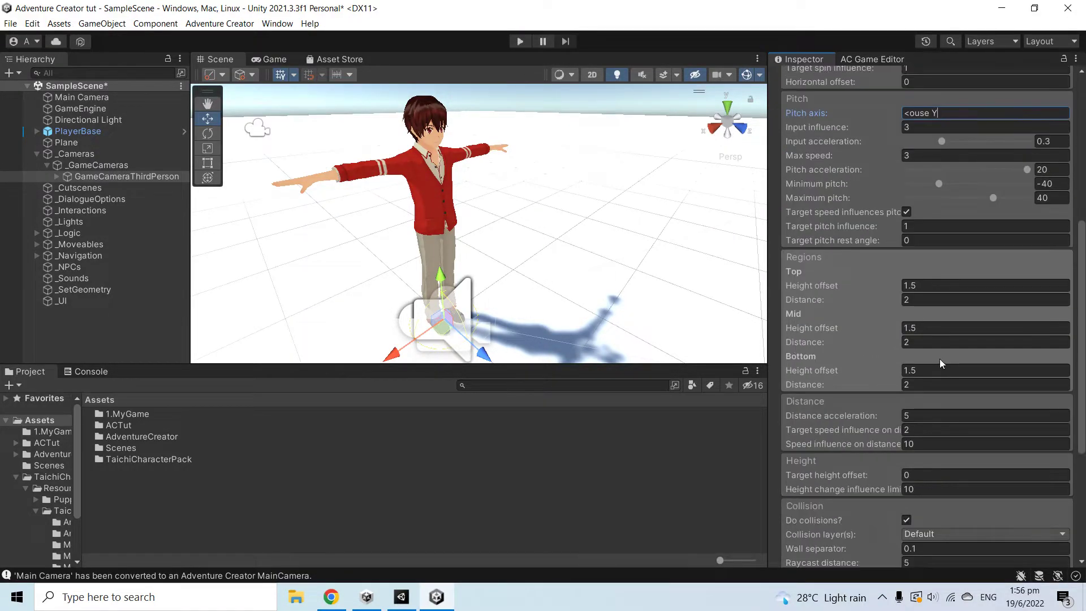
pyautogui.scroll(2, 939, 358)
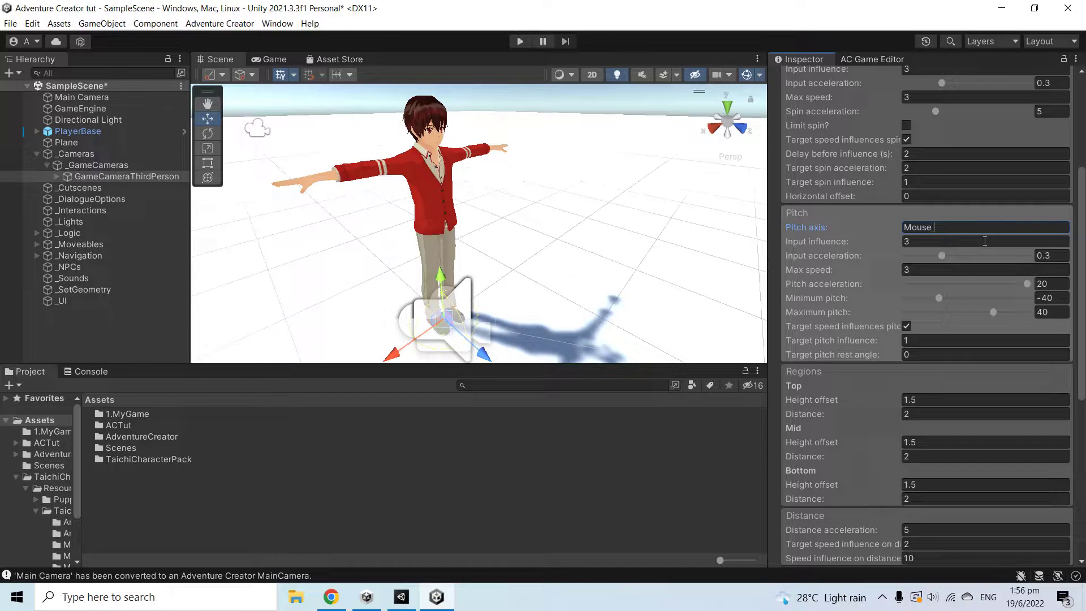
pyautogui.scroll(-4, 979, 290)
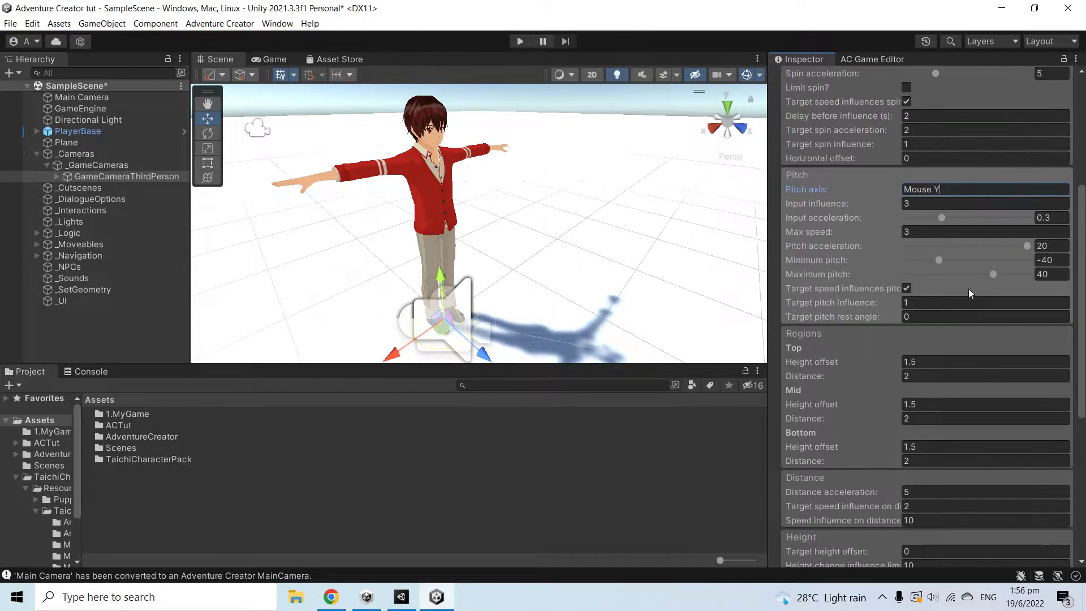
pyautogui.scroll(-2, 918, 290)
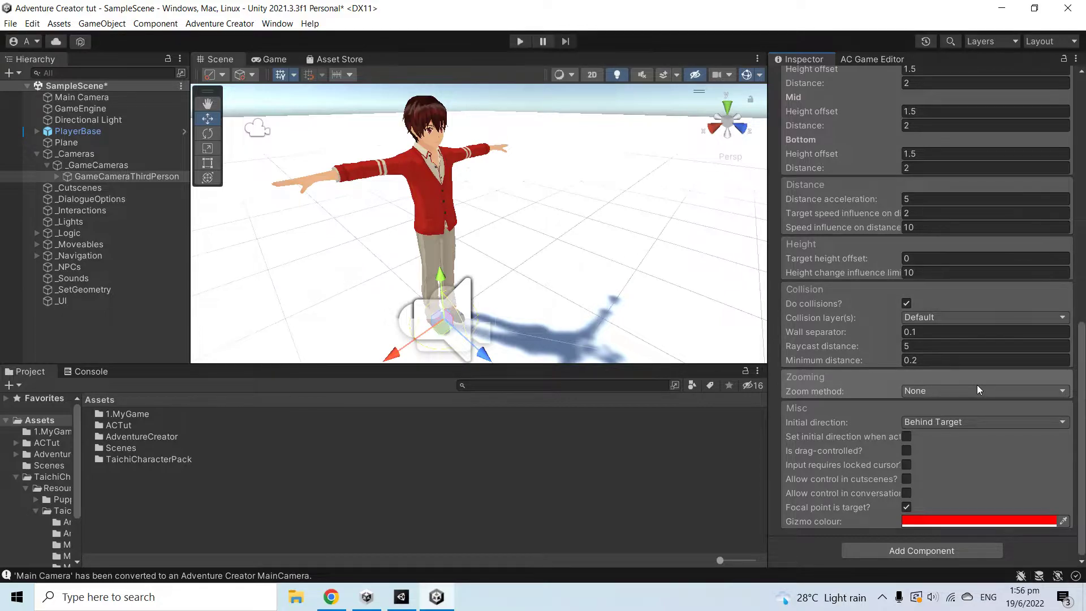
pyautogui.scroll(9, 981, 362)
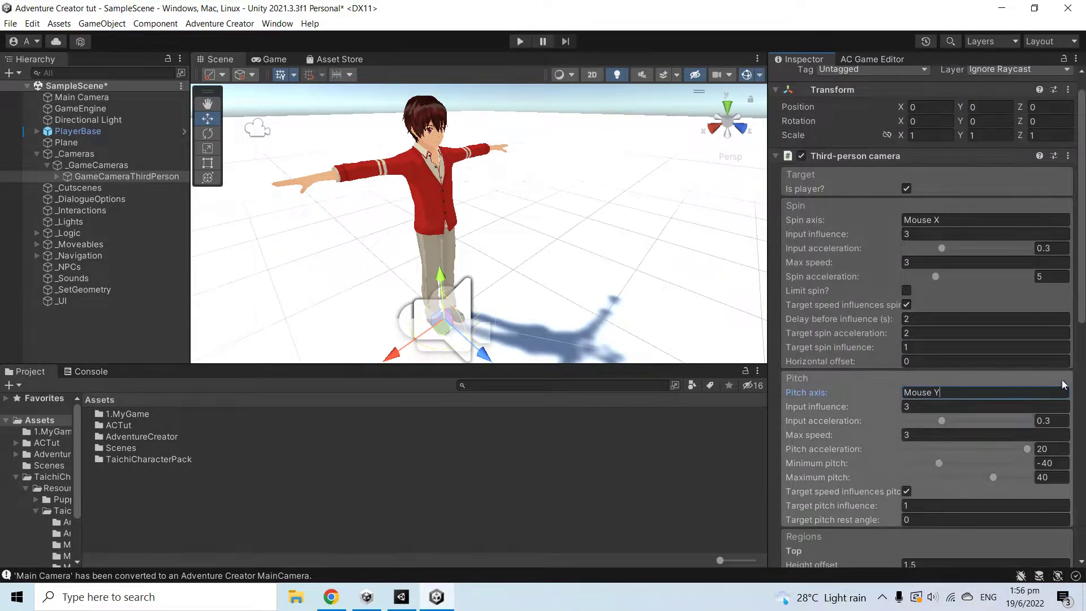
# Step: Disable Apply Root Motion on PlayerBase's Animator and set the object's tag to Player
pyautogui.click(98, 132)
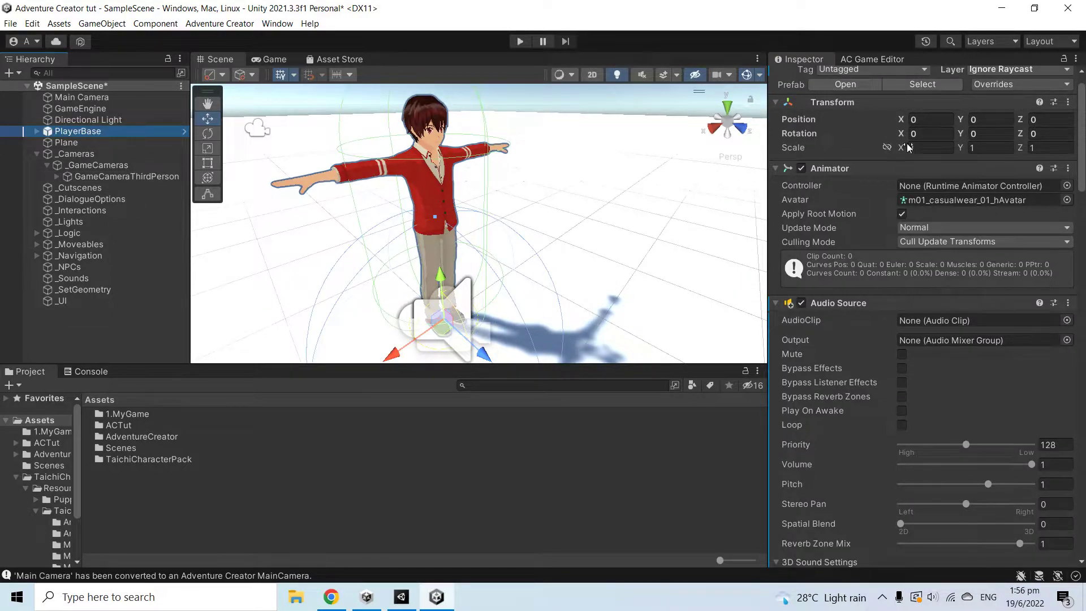
pyautogui.scroll(-7, 990, 340)
pyautogui.scroll(5, 1069, 423)
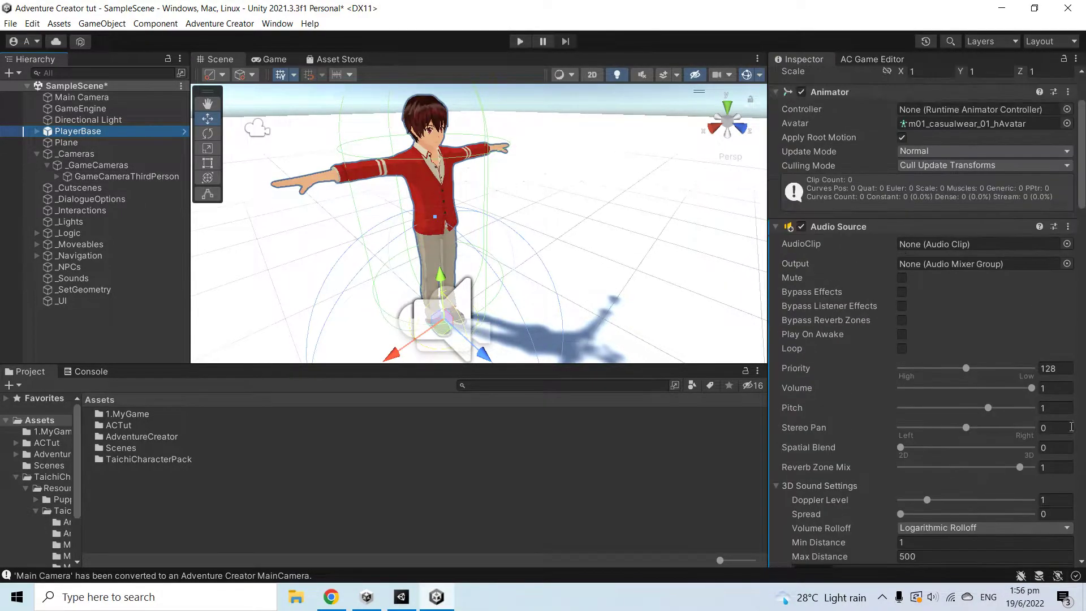
pyautogui.scroll(2, 1069, 423)
pyautogui.click(902, 240)
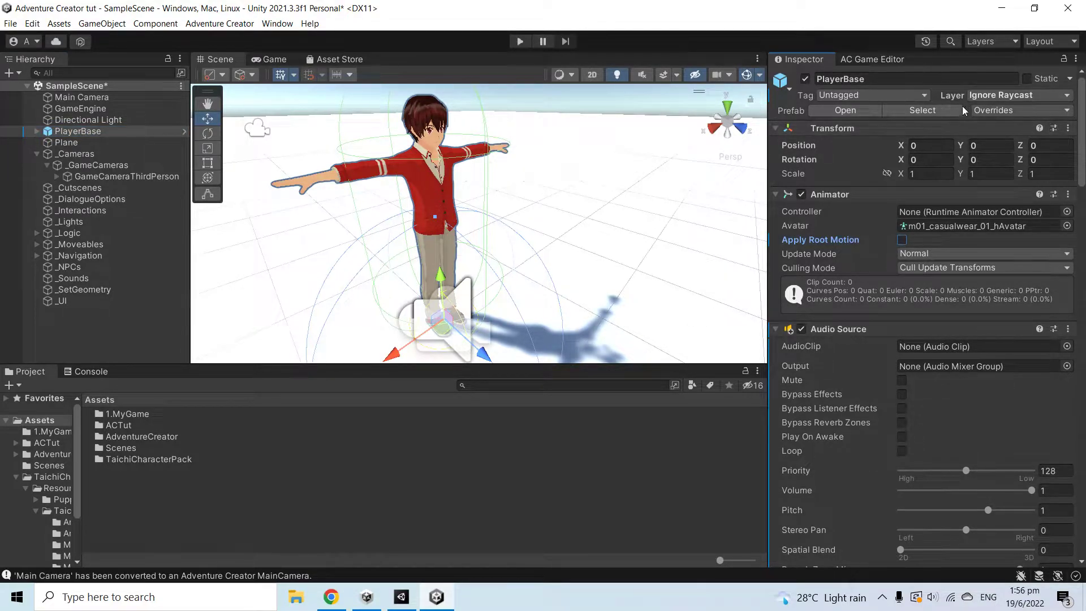
pyautogui.click(910, 96)
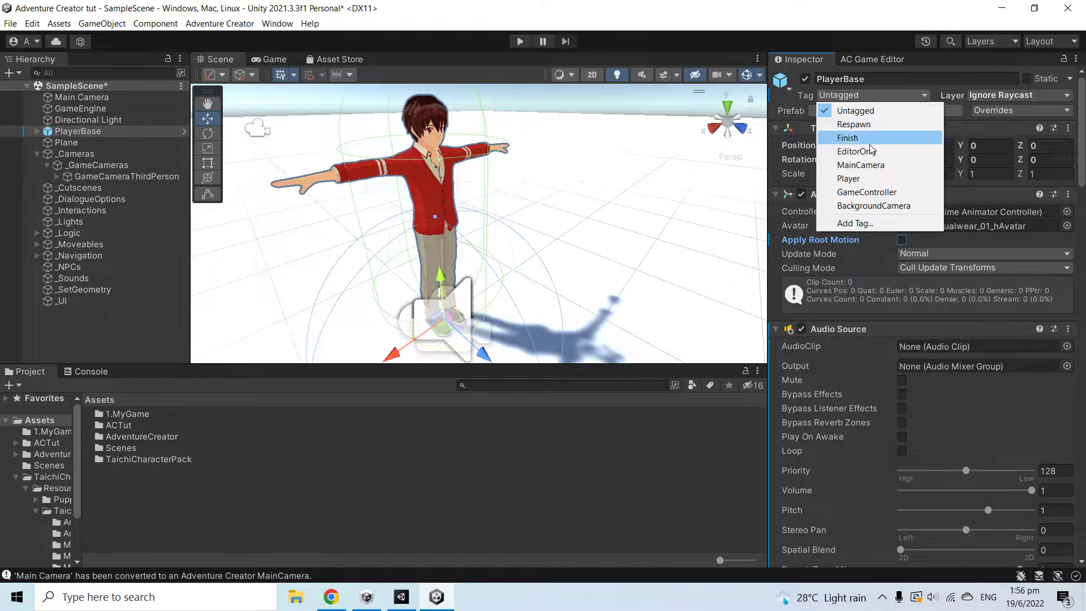
pyautogui.click(854, 178)
# Step: Add a new layer named Player as User Layer 6
pyautogui.click(1018, 96)
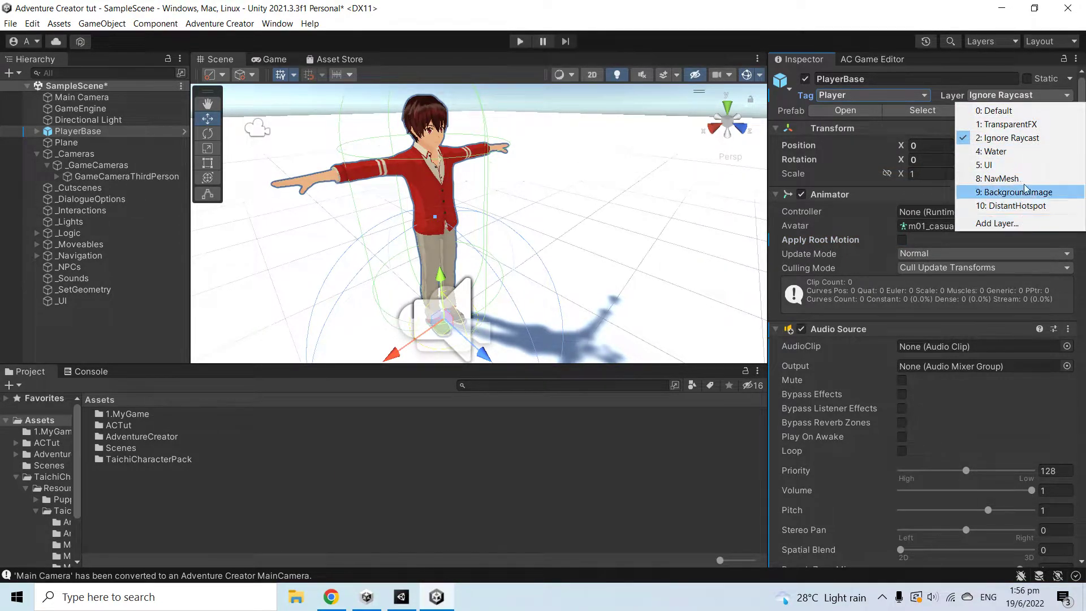
pyautogui.click(1012, 223)
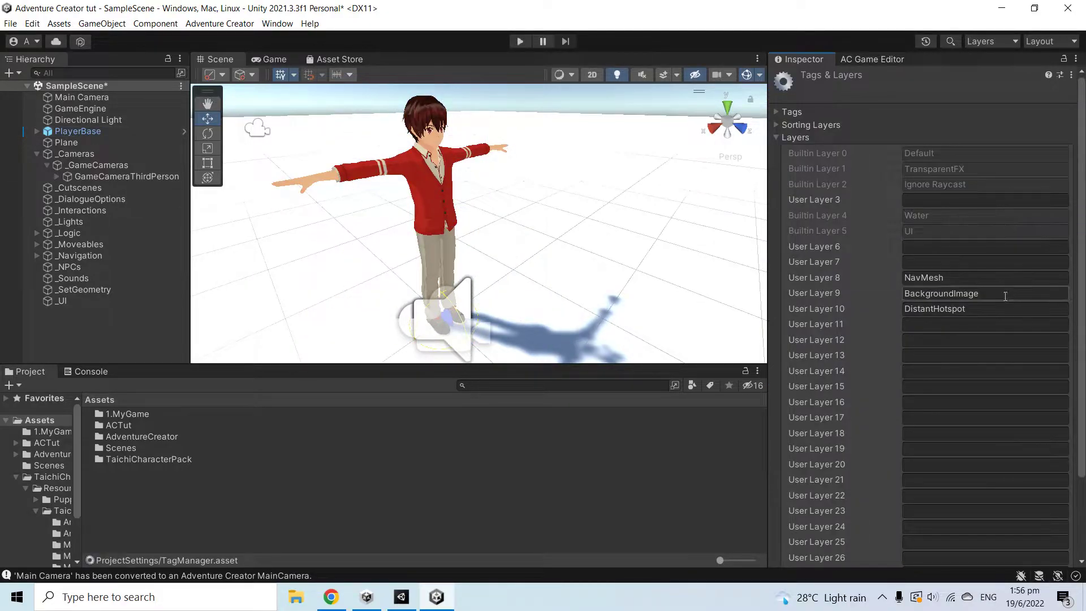
pyautogui.click(962, 247)
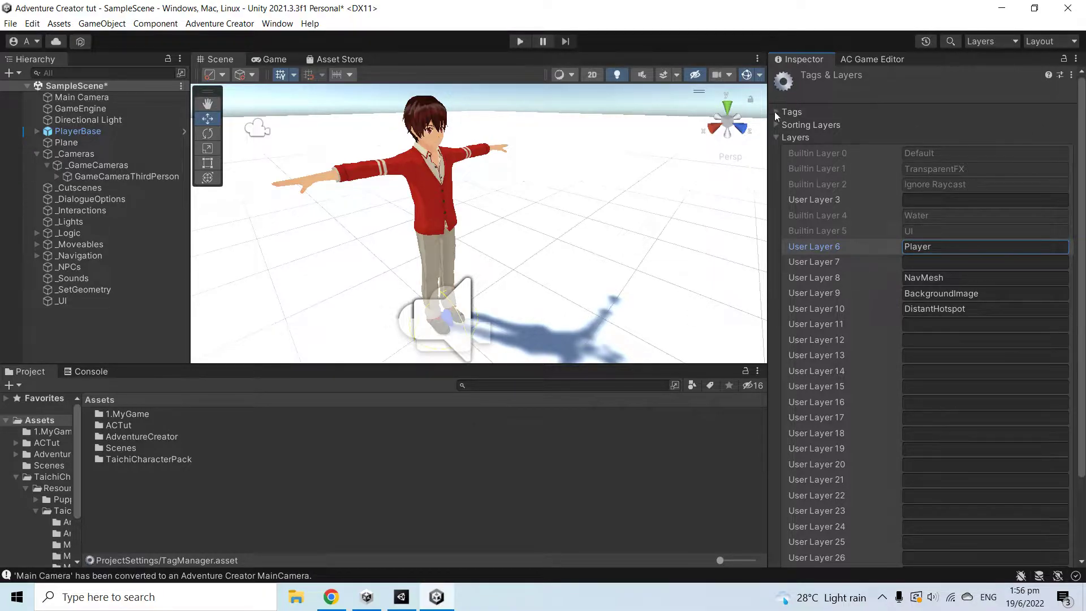
# Step: Assign PlayerBase and its child objects to the Player layer
pyautogui.click(73, 131)
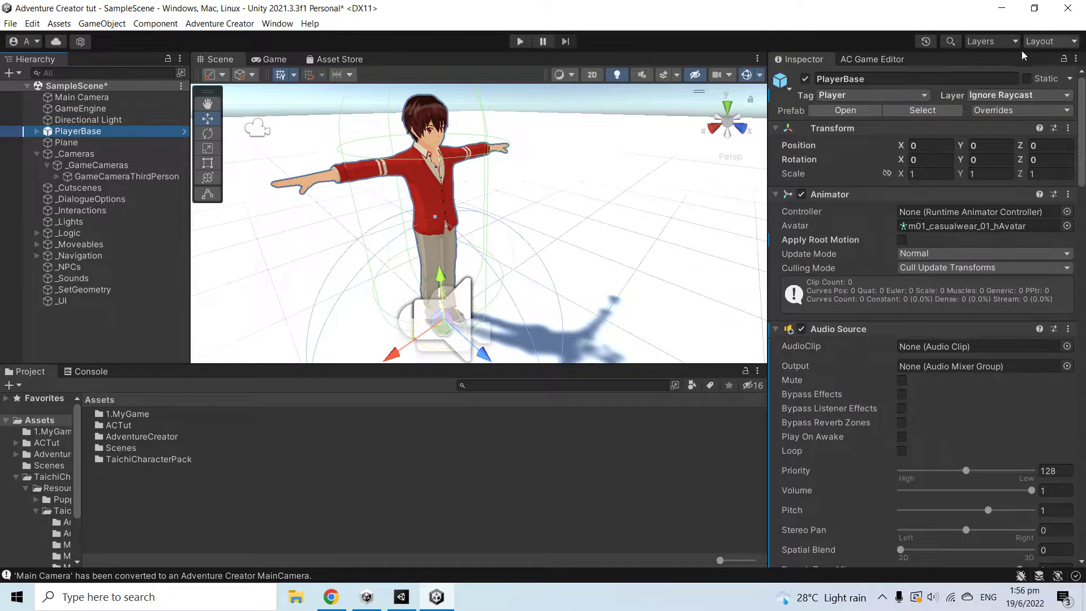
pyautogui.click(981, 96)
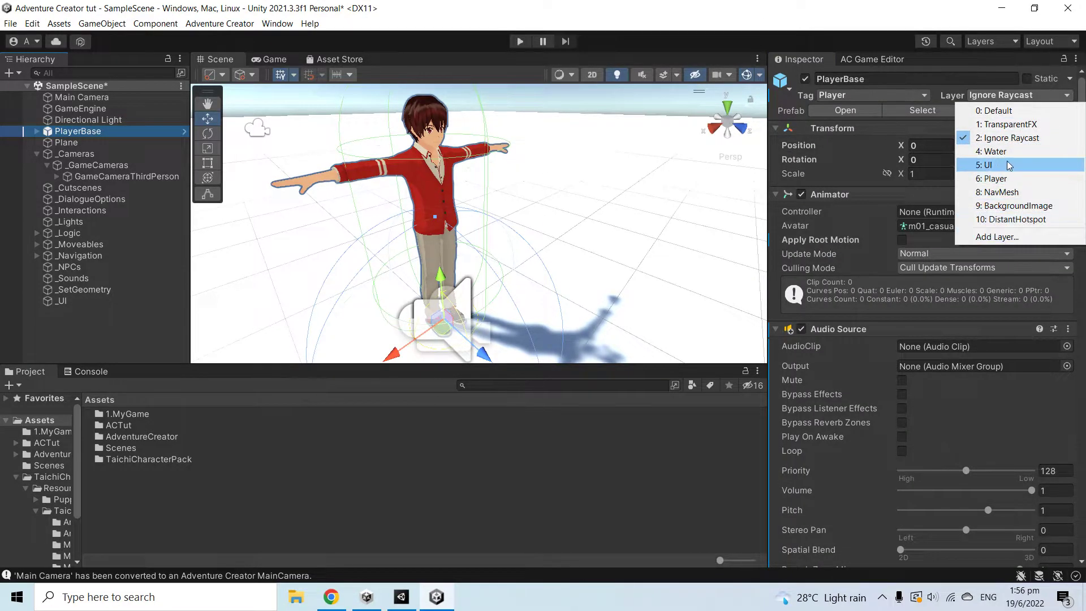
pyautogui.click(1035, 178)
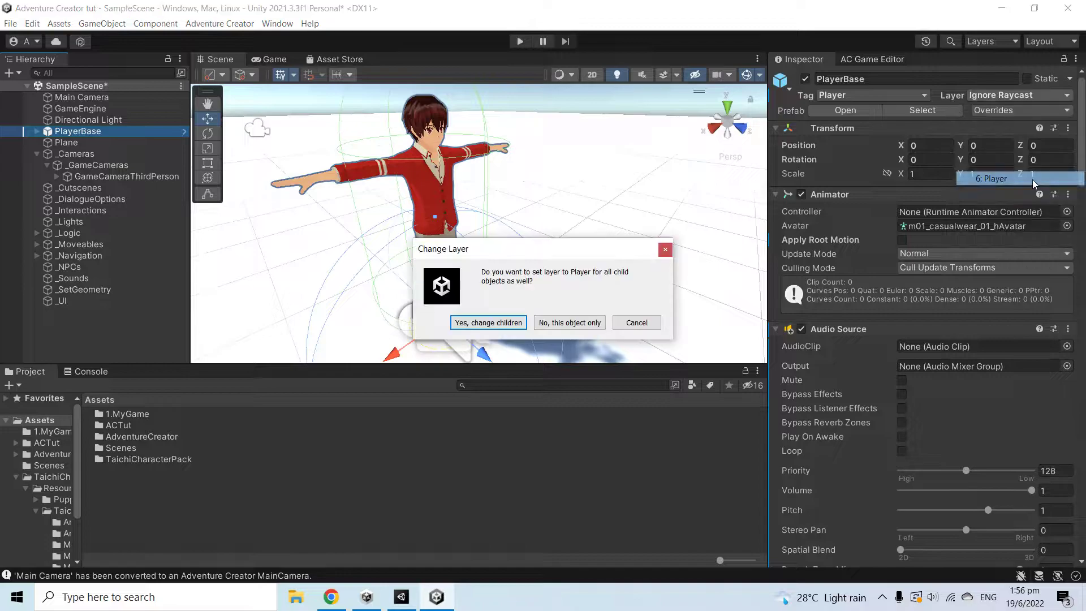
pyautogui.press('Return')
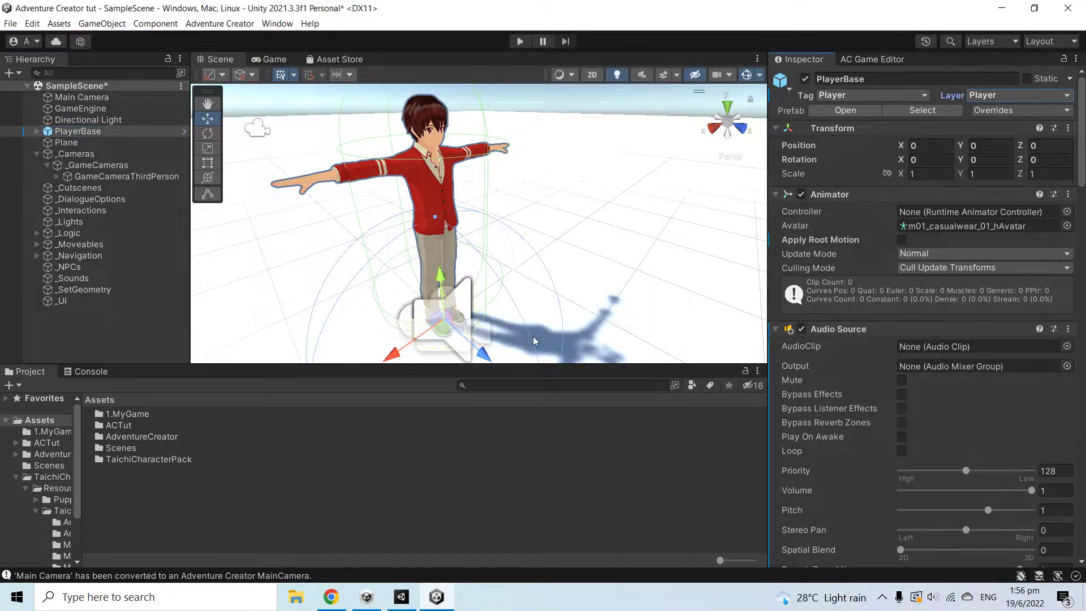
# Step: Play-test the scene by walking the character around, and stop the game
pyautogui.click(520, 42)
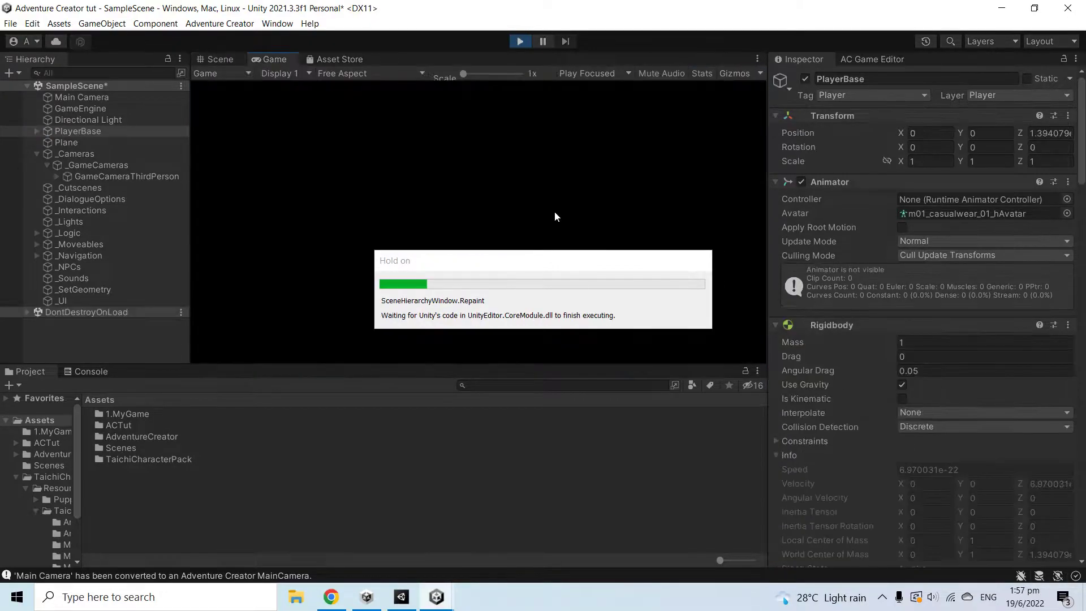
pyautogui.press('a')
pyautogui.press('s')
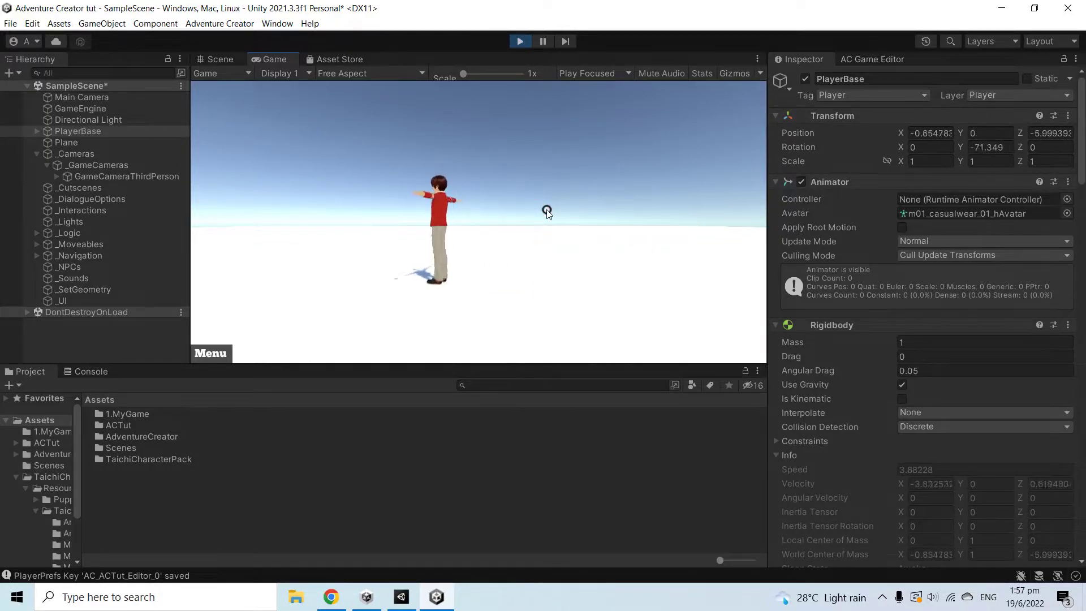
pyautogui.click(520, 42)
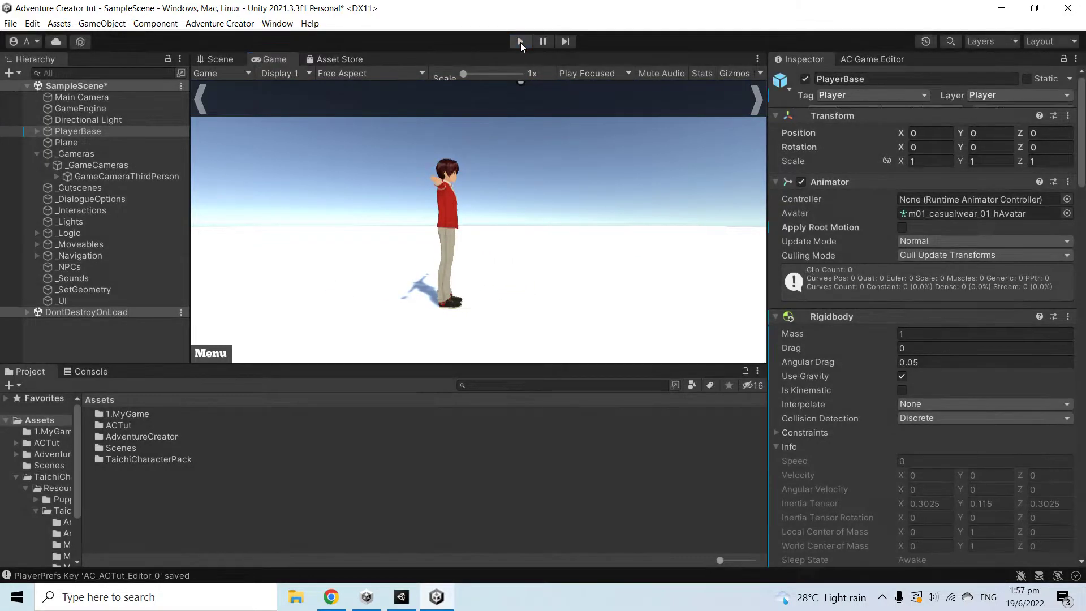
# Step: Assign GameCameraThirdPerson as the scene's Default Camera in the Scene manager and play-test the camera
pyautogui.click(109, 131)
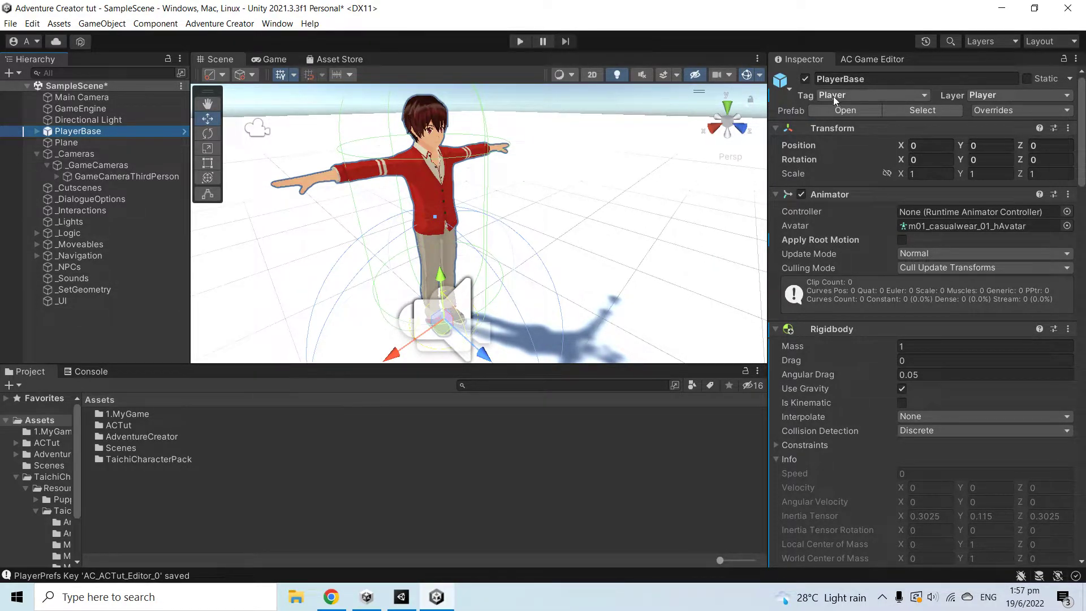
pyautogui.click(861, 60)
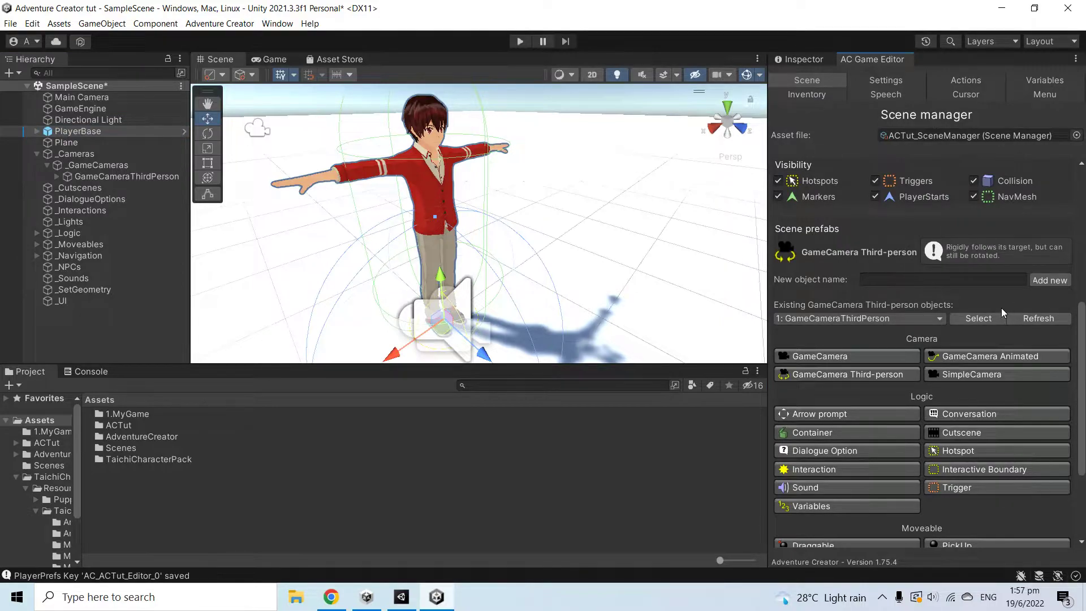
pyautogui.scroll(5, 984, 300)
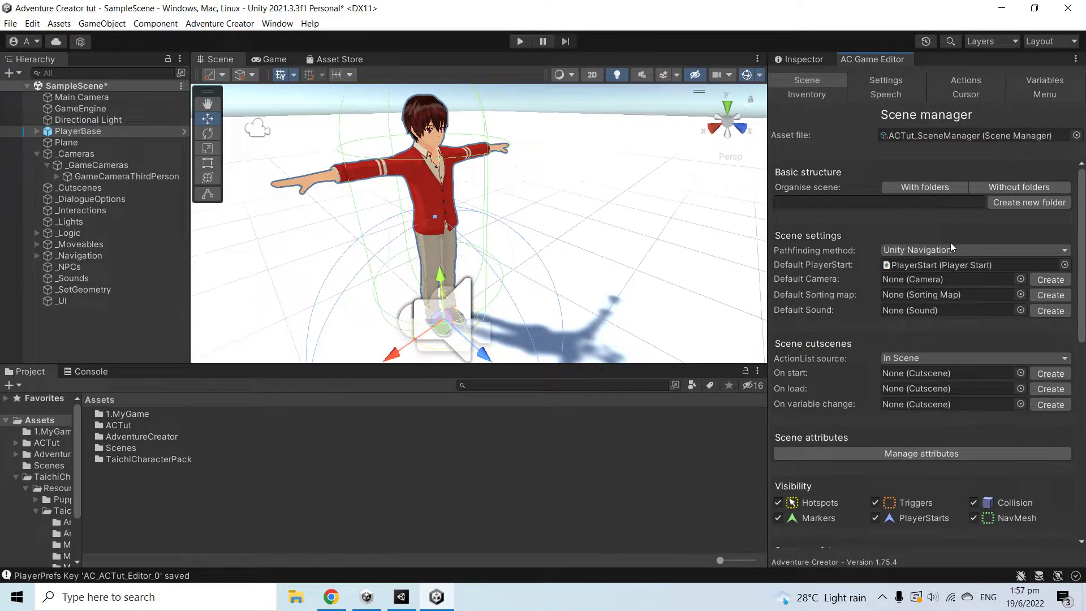
pyautogui.moveTo(158, 179); pyautogui.dragTo(916, 275)
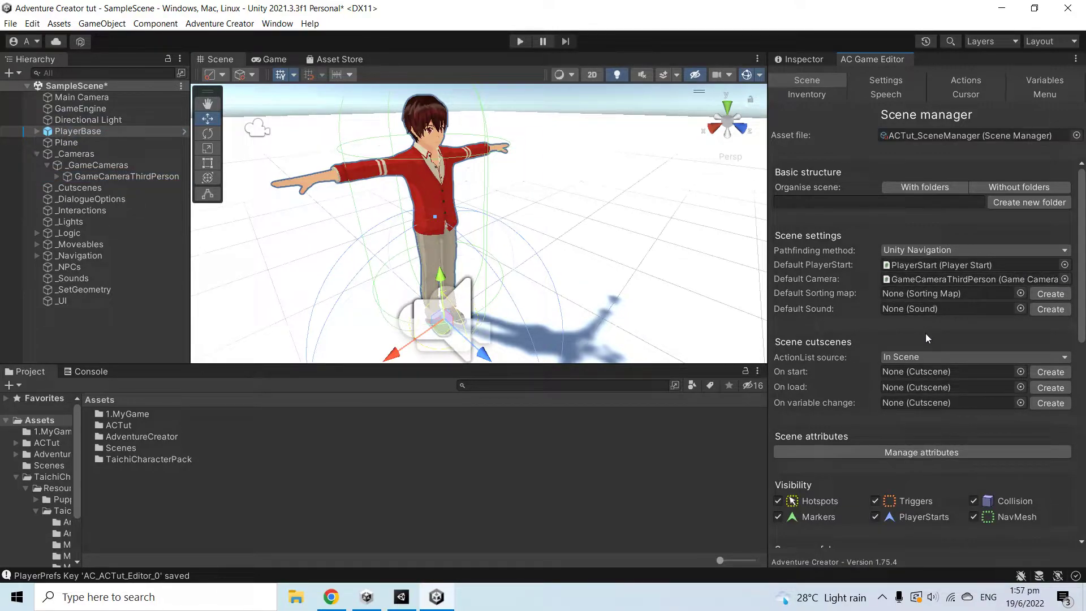
pyautogui.click(521, 42)
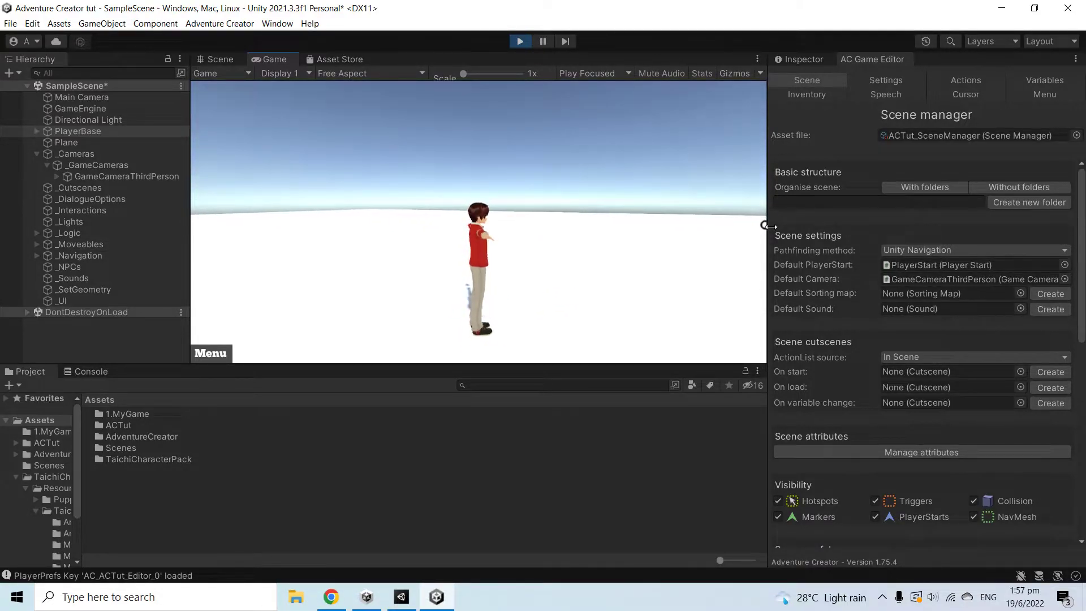
pyautogui.click(520, 42)
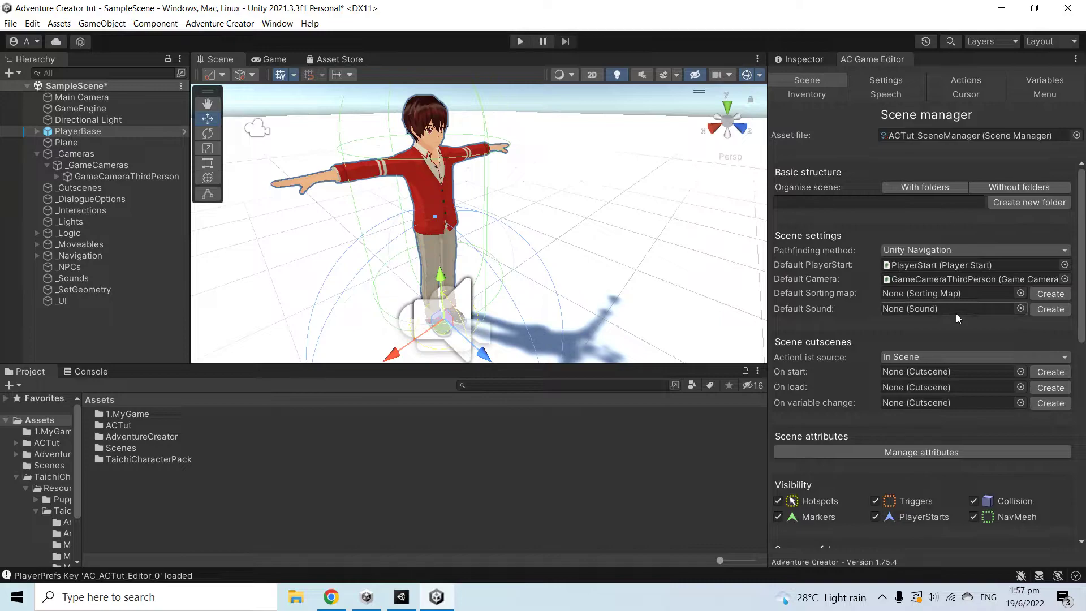
# Step: Choose Relative To Camera as the direct-movement type in the Settings manager's movement settings
pyautogui.scroll(-15, 956, 313)
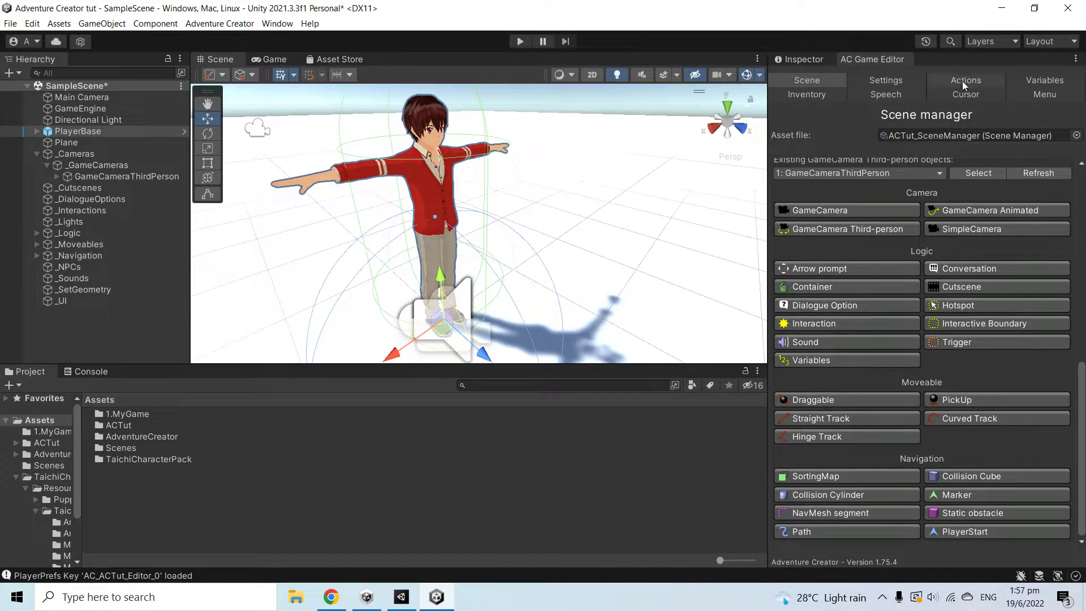
pyautogui.click(908, 83)
pyautogui.scroll(-5, 896, 274)
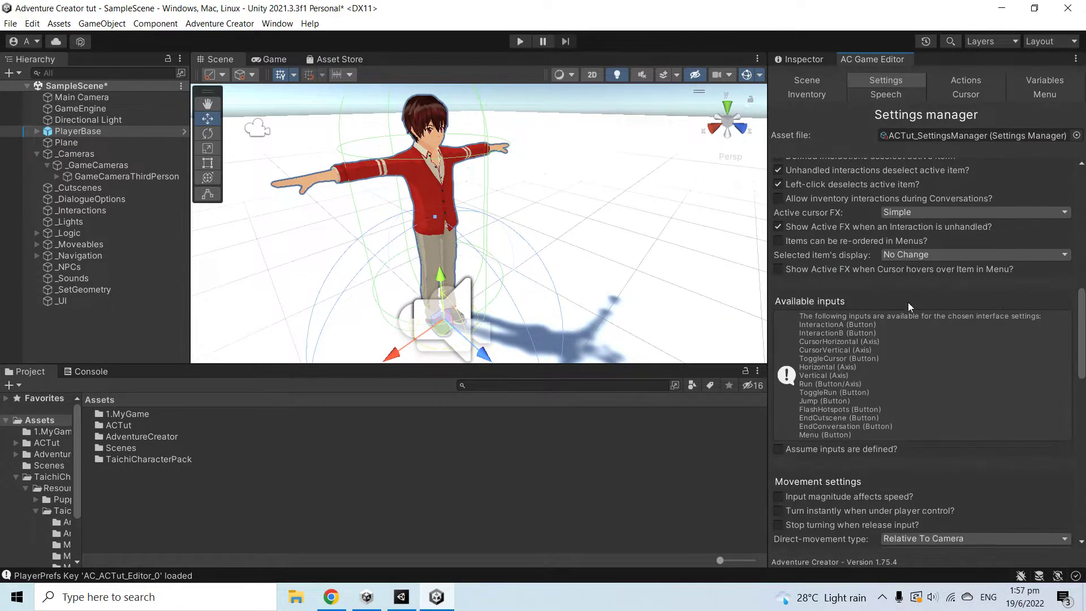
pyautogui.scroll(-4, 908, 303)
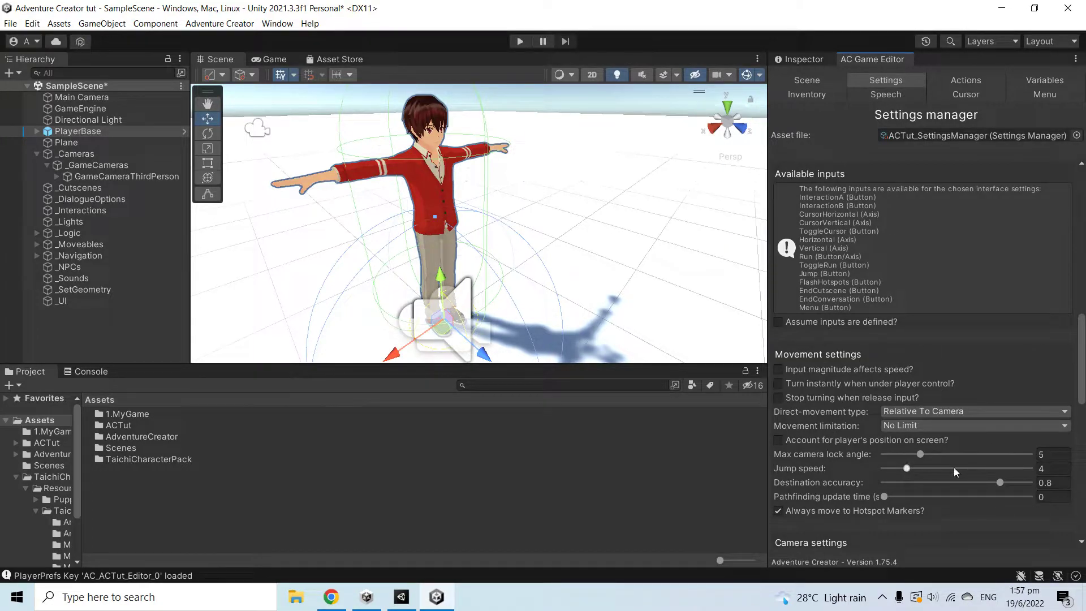
pyautogui.click(965, 409)
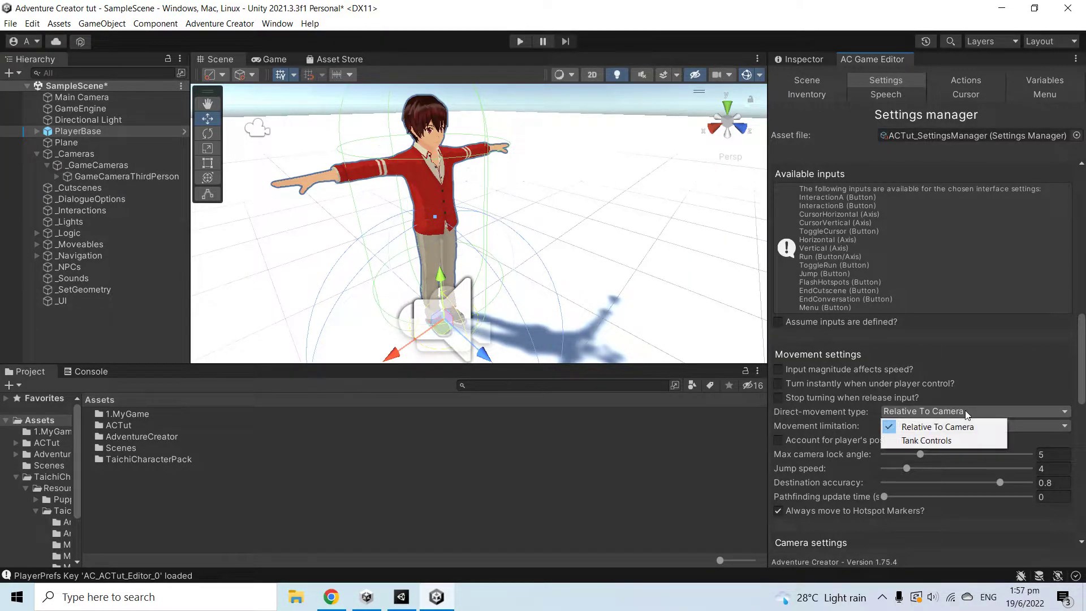
pyautogui.click(962, 425)
# Step: Choose Mouse And Keyboard as the input method in the Settings manager's interface settings
pyautogui.scroll(15, 891, 319)
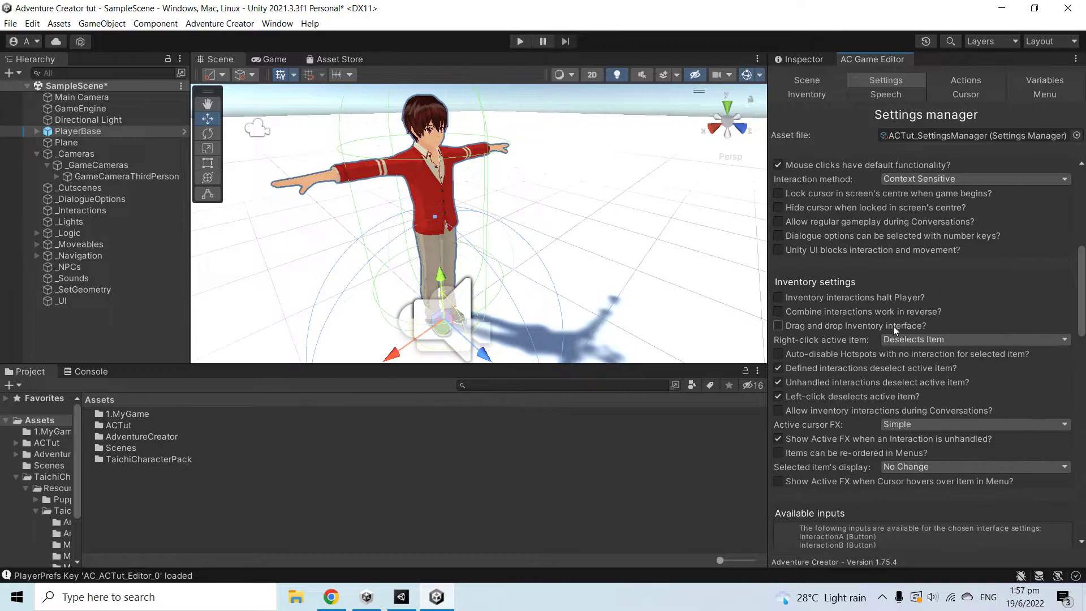
pyautogui.scroll(3, 893, 344)
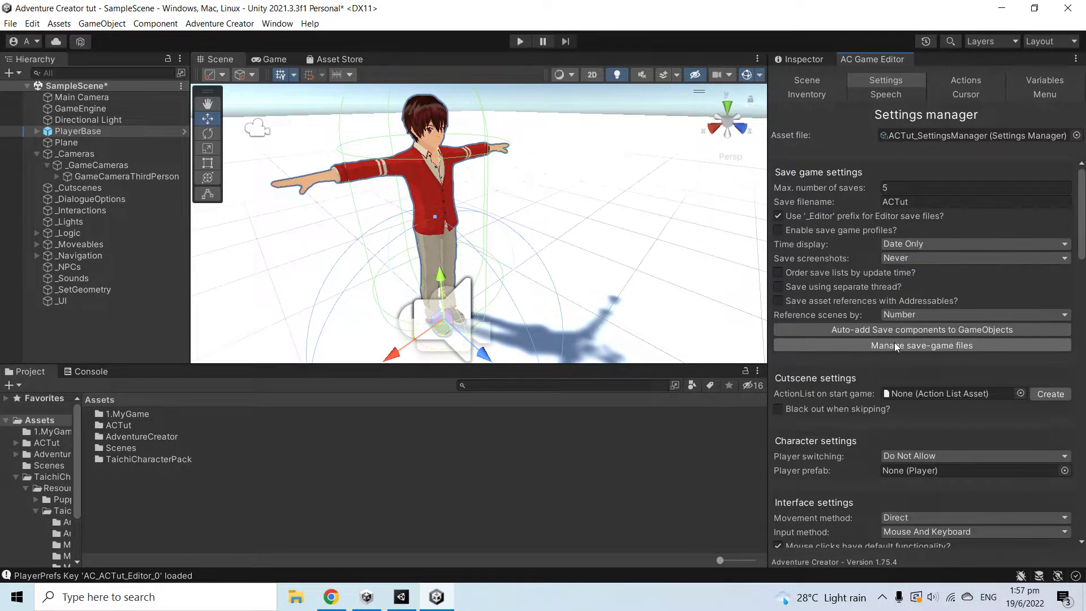
pyautogui.scroll(-6, 893, 344)
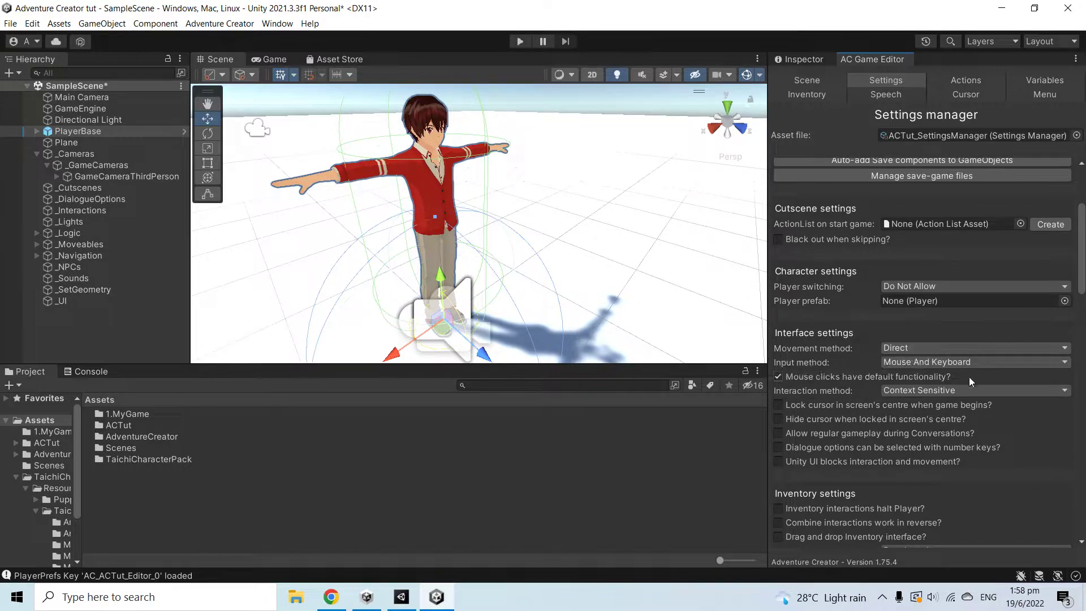
pyautogui.click(974, 361)
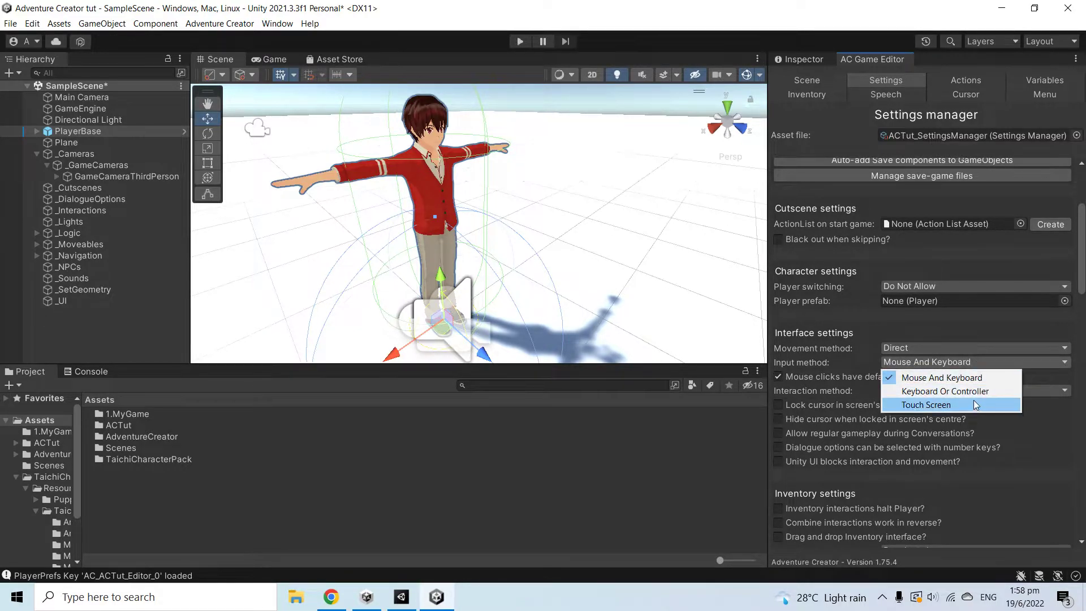
pyautogui.click(997, 377)
pyautogui.scroll(-10, 955, 412)
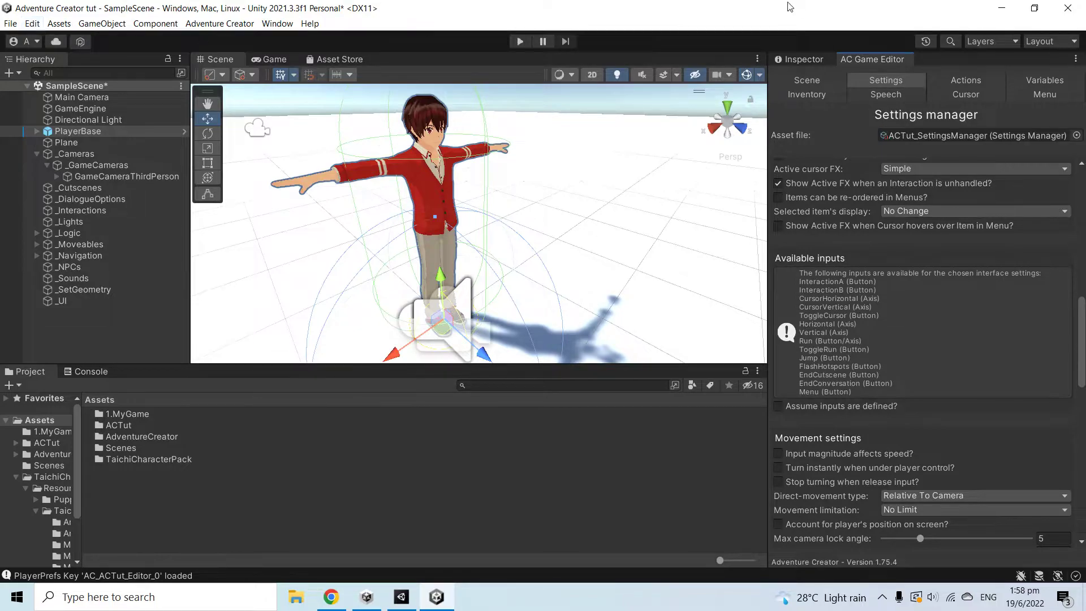
# Step: Clear the Talk bool parameter in the Mecanim parameters of PlayerBase's Player component
pyautogui.click(816, 60)
pyautogui.scroll(-8, 976, 283)
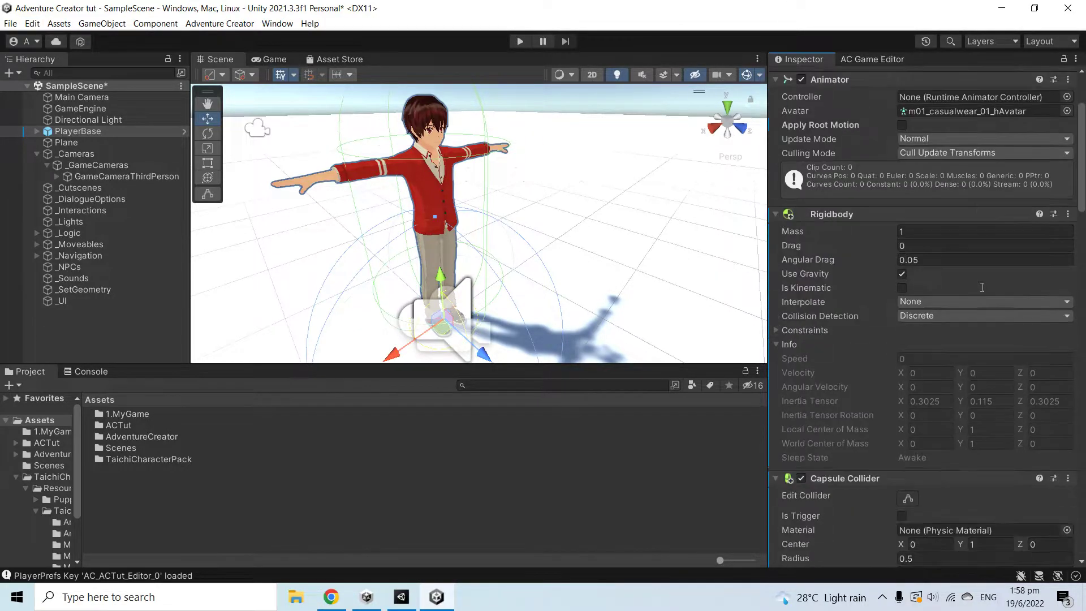
pyautogui.scroll(-10, 976, 282)
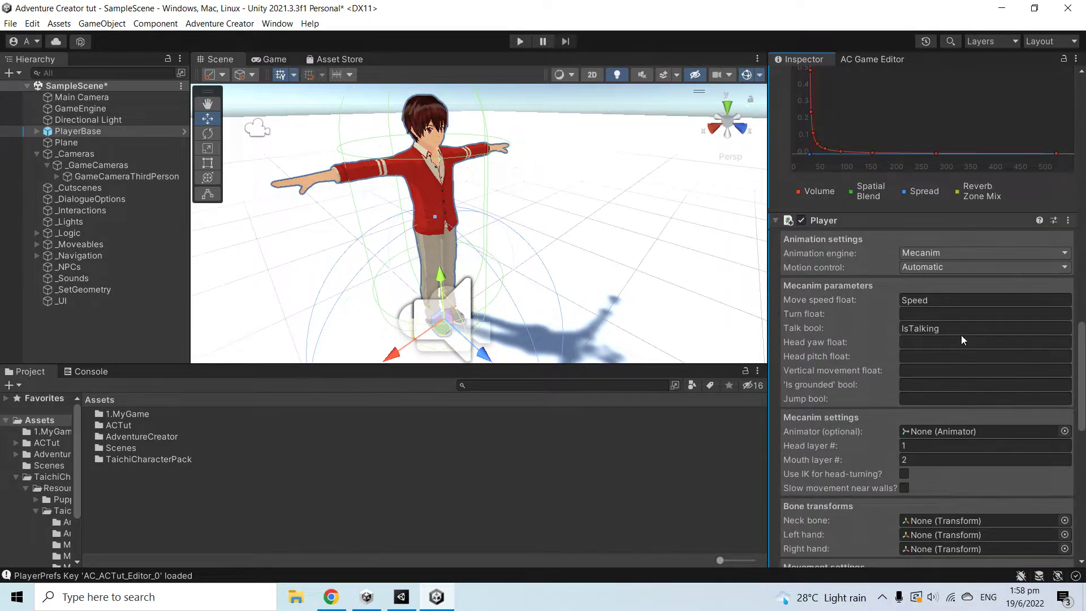
pyautogui.click(965, 329)
pyautogui.press('BackSpace')
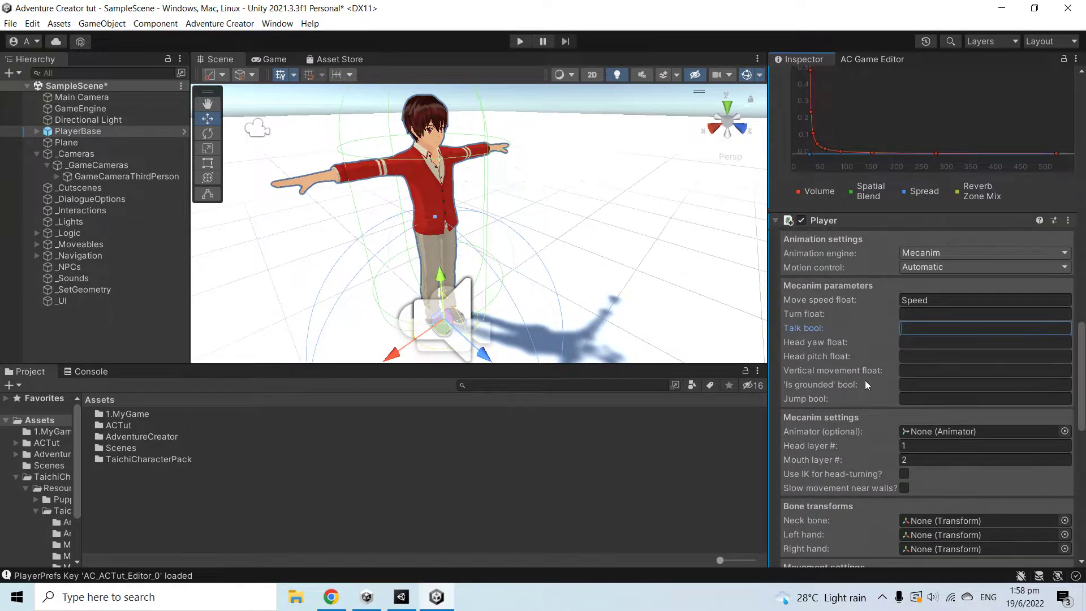
# Step: Set PlayerBase's Vertical movement float to YSpeed and its 'Is grounded' bool to Grounded
pyautogui.click(961, 370)
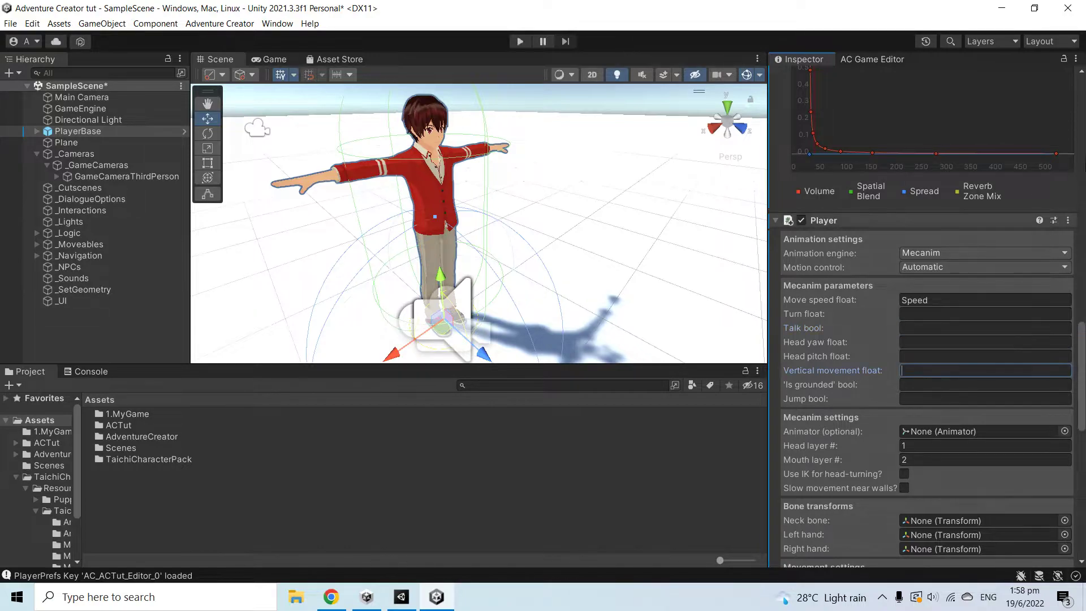
pyautogui.write('Y')
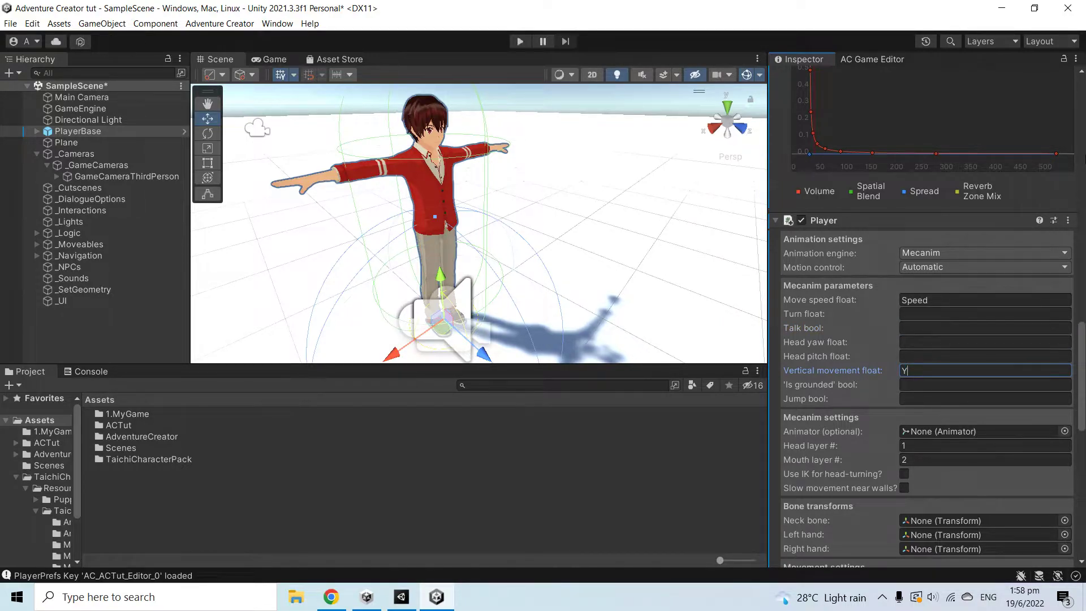
pyautogui.write('Speed')
pyautogui.click(946, 386)
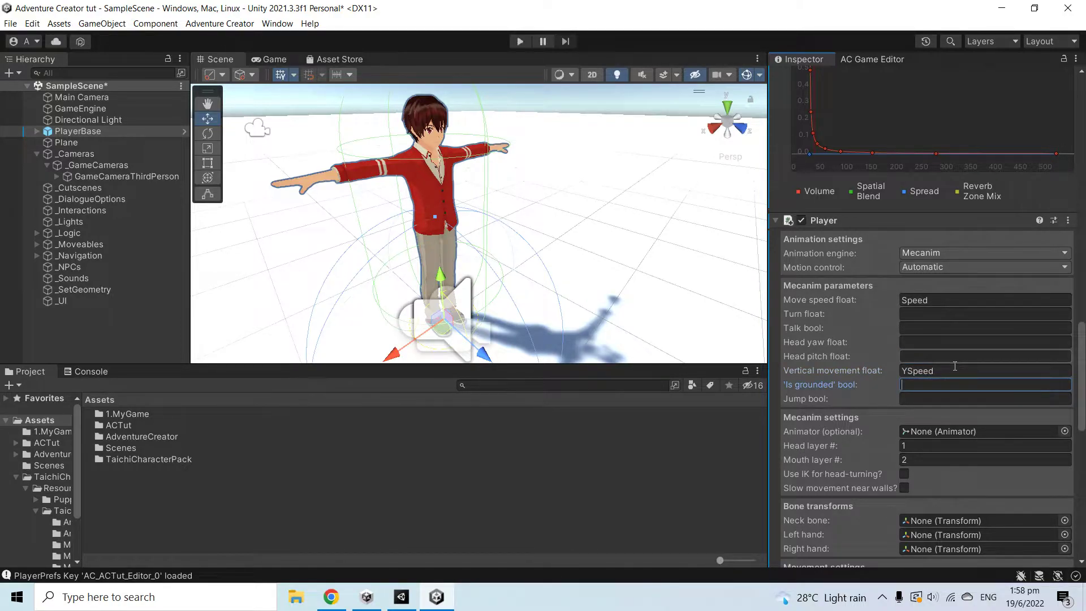
pyautogui.write('Grounded')
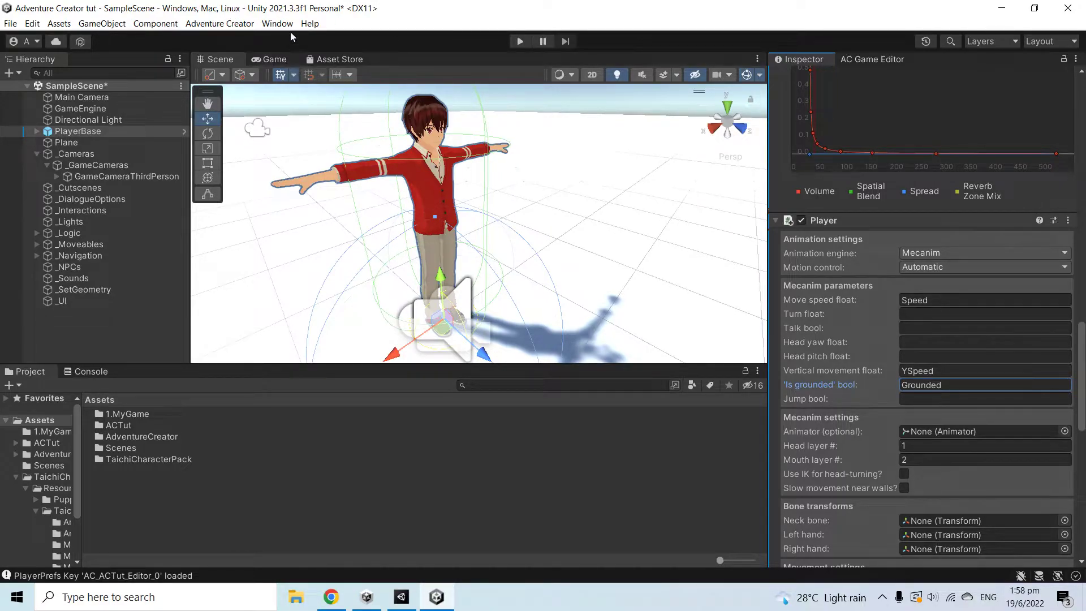
# Step: Open the Animator window and select PlayerBase in the scene hierarchy
pyautogui.click(267, 26)
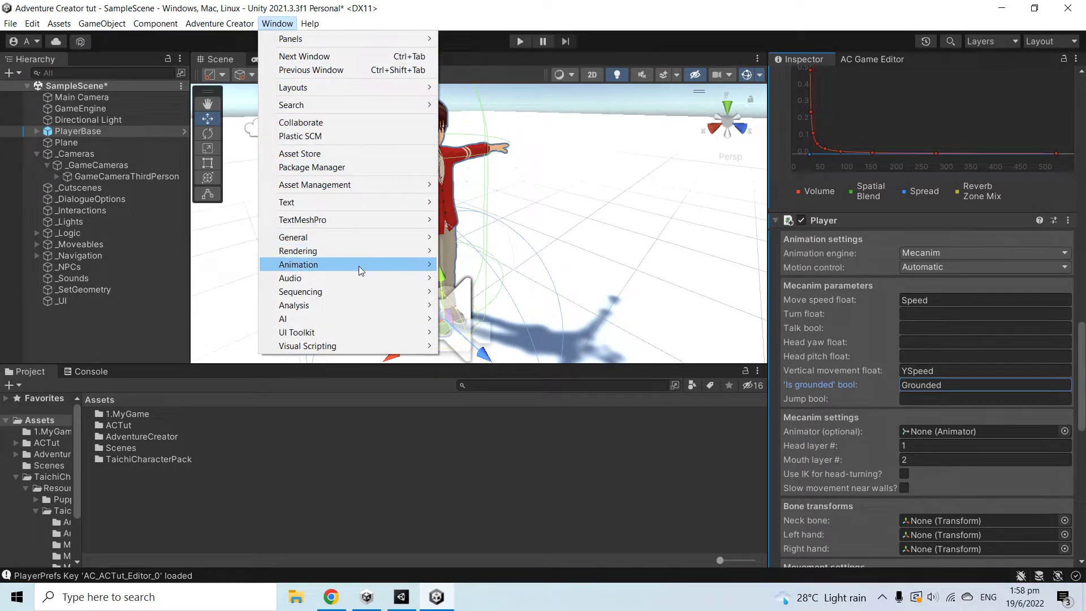
pyautogui.moveTo(390, 263)
pyautogui.click(497, 278)
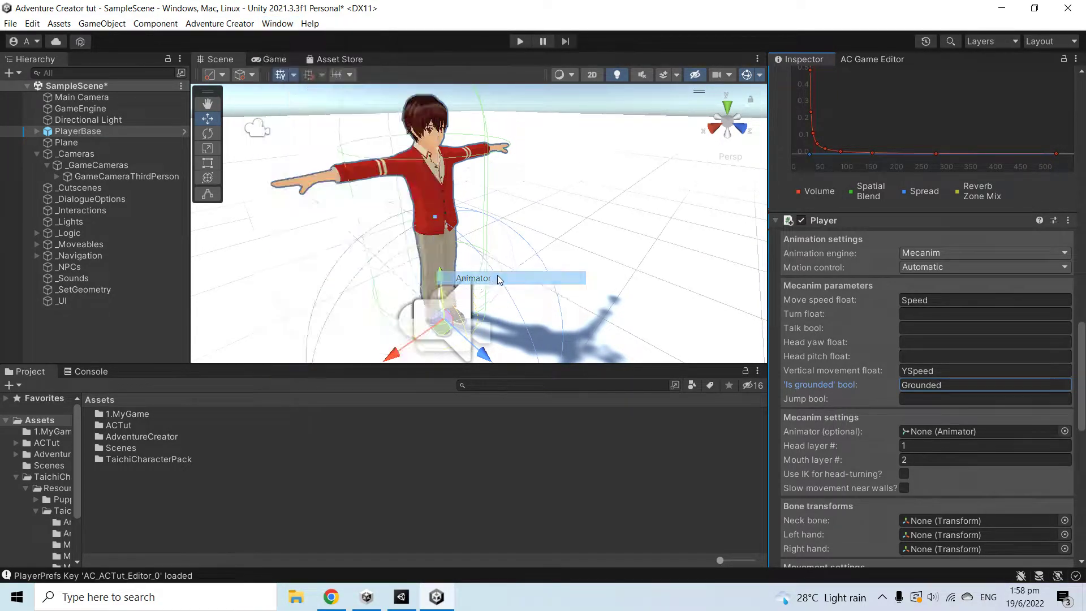
pyautogui.click(103, 132)
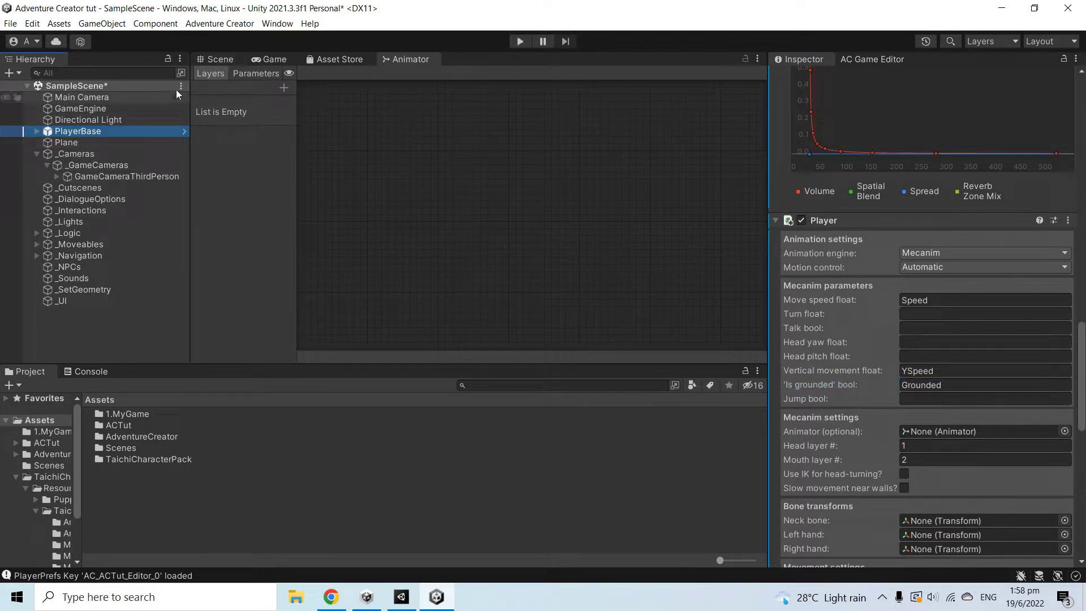
# Step: Create an Animator Controller named Player Animator Controller in the 1.MyGame assets folder
pyautogui.click(220, 59)
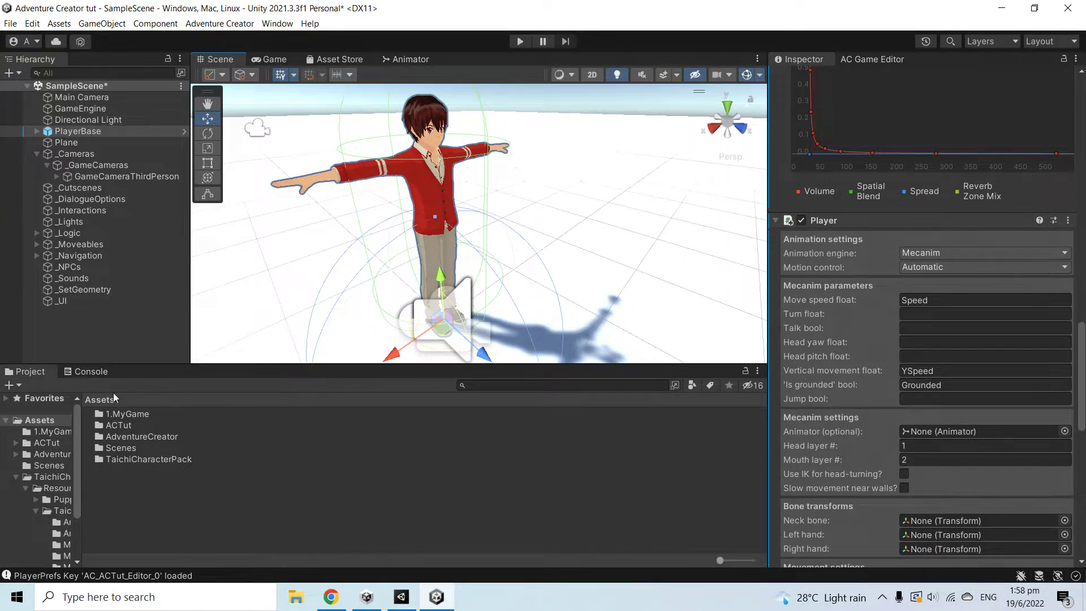
pyautogui.doubleClick(148, 412)
pyautogui.rightClick(203, 469)
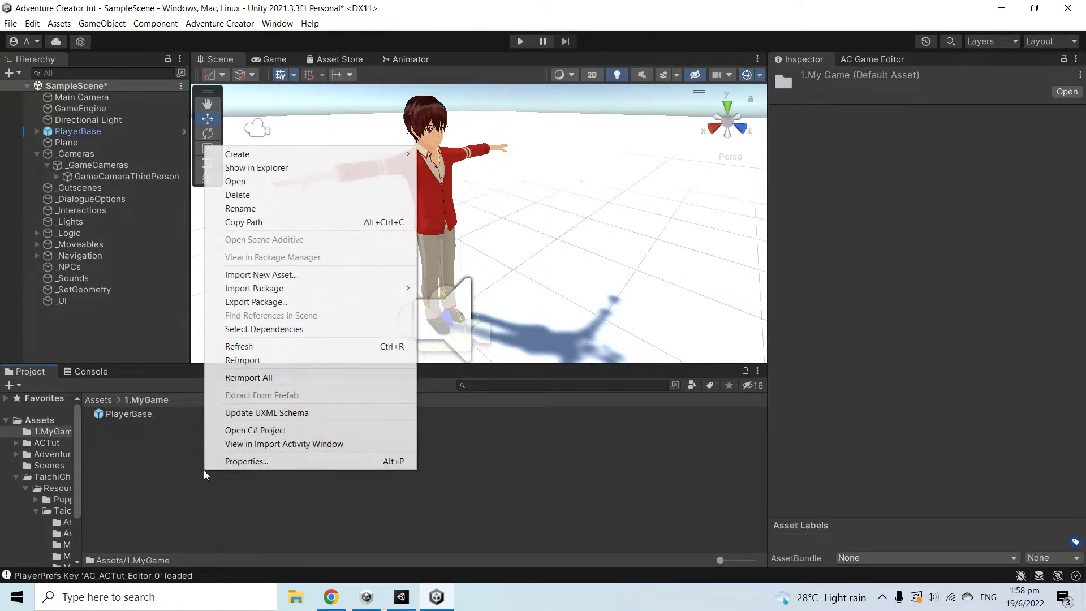
pyautogui.moveTo(391, 154)
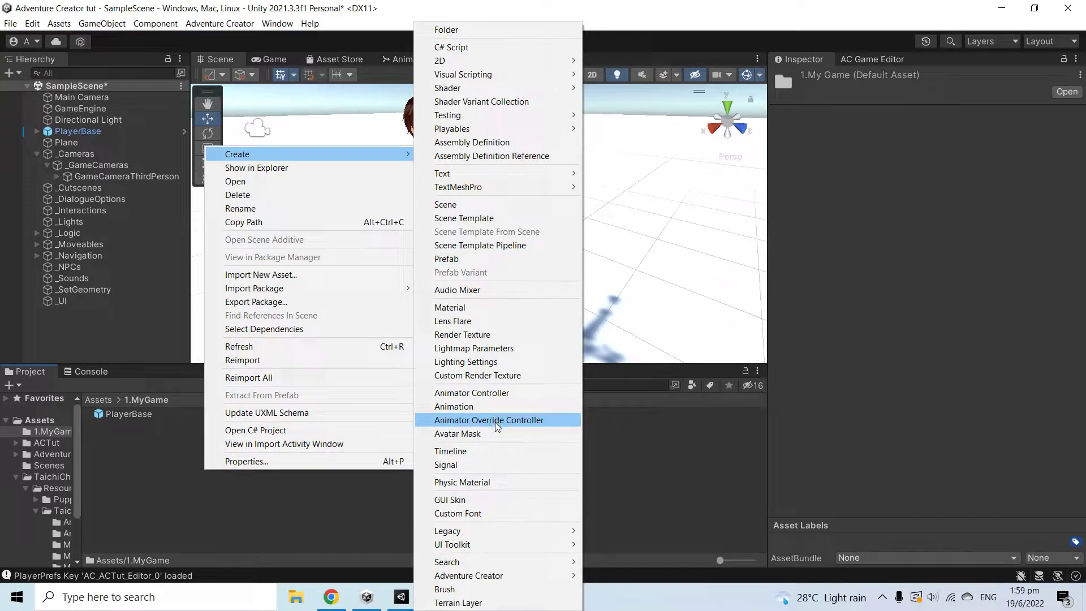
pyautogui.click(497, 392)
pyautogui.press('Home')
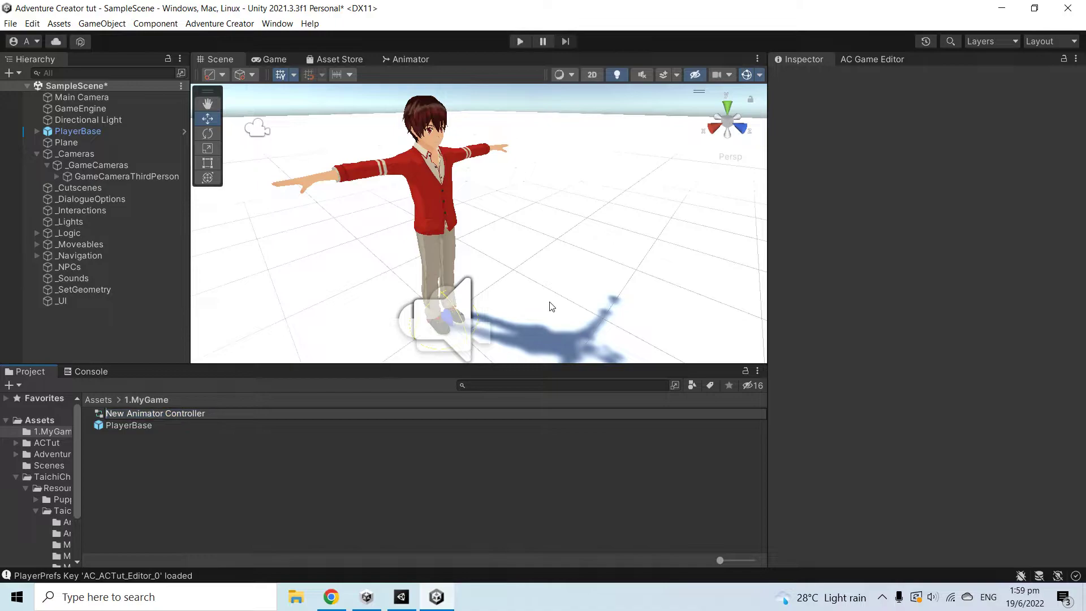
pyautogui.press('Delete')
pyautogui.press('Delete')
pyautogui.press('Delete')
pyautogui.press('Delete')
pyautogui.write('Player')
pyautogui.press('Return')
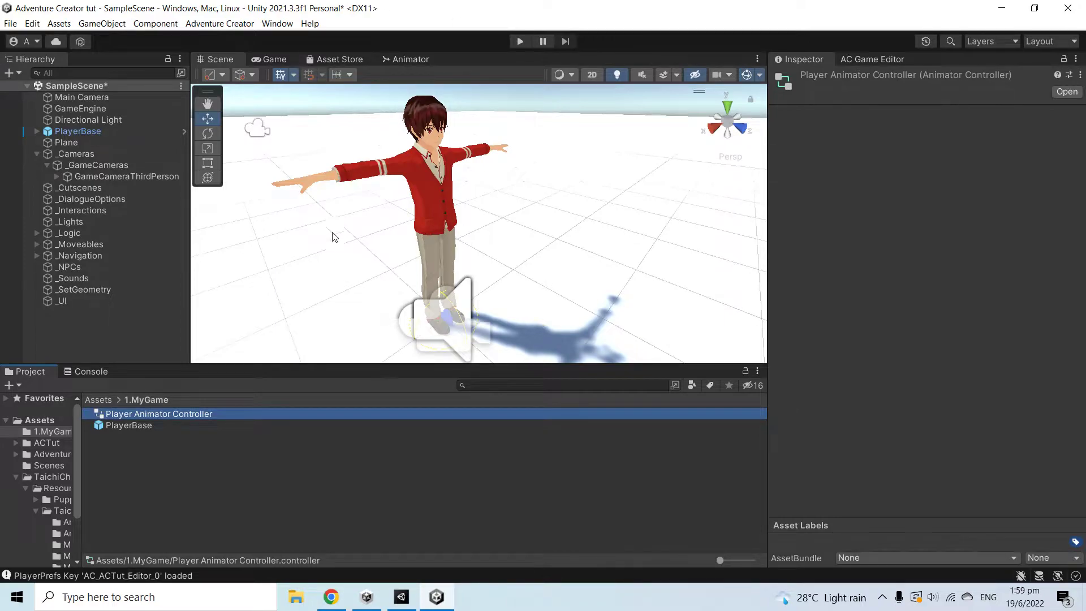
# Step: Add a float parameter named Speed to the Player Animator Controller
pyautogui.click(426, 65)
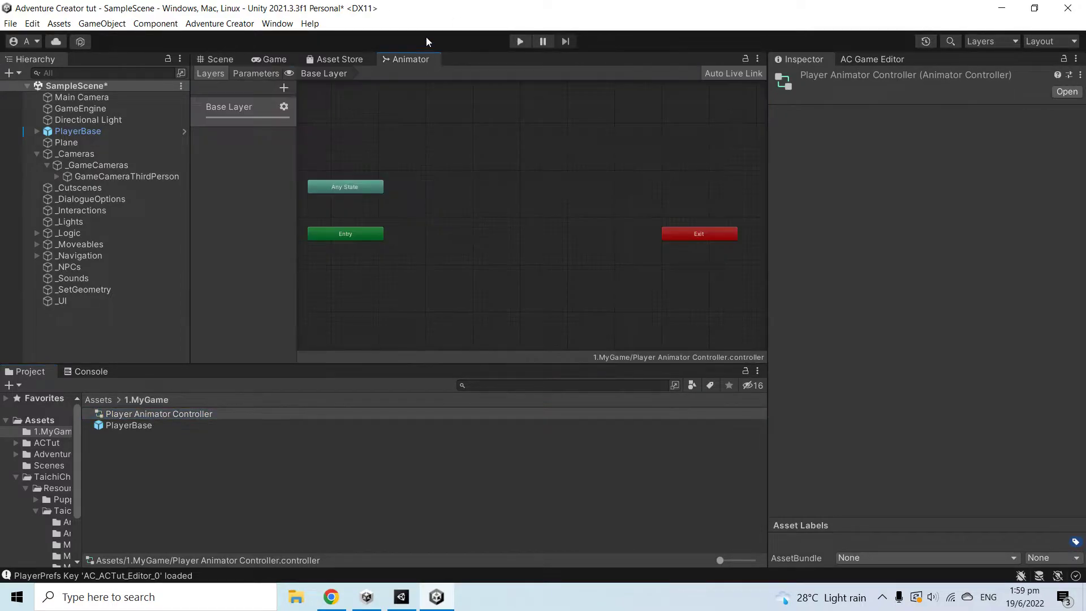
pyautogui.click(257, 106)
pyautogui.click(250, 73)
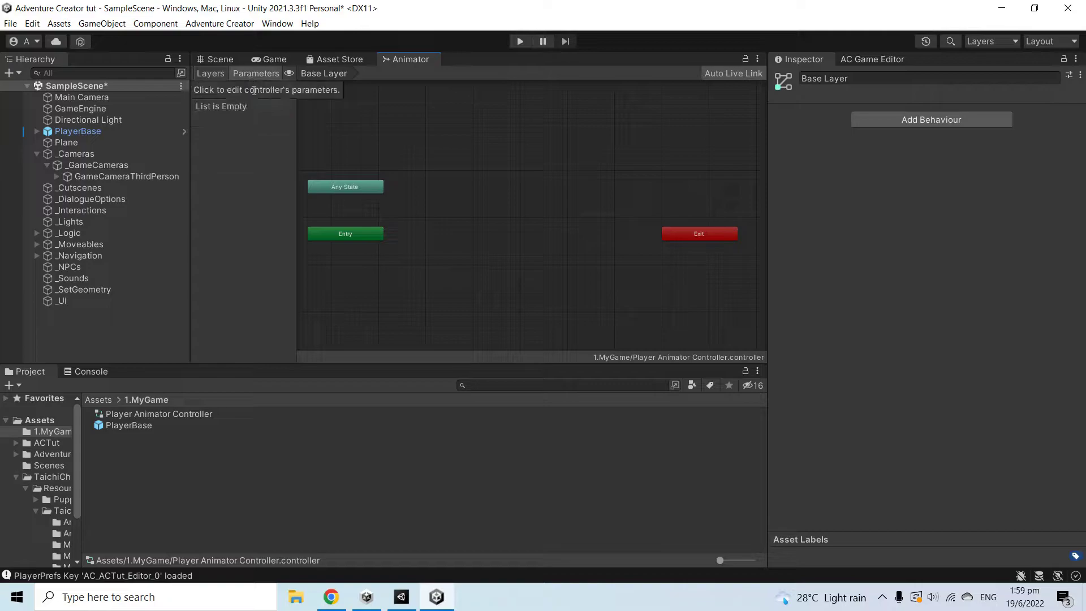
pyautogui.click(290, 90)
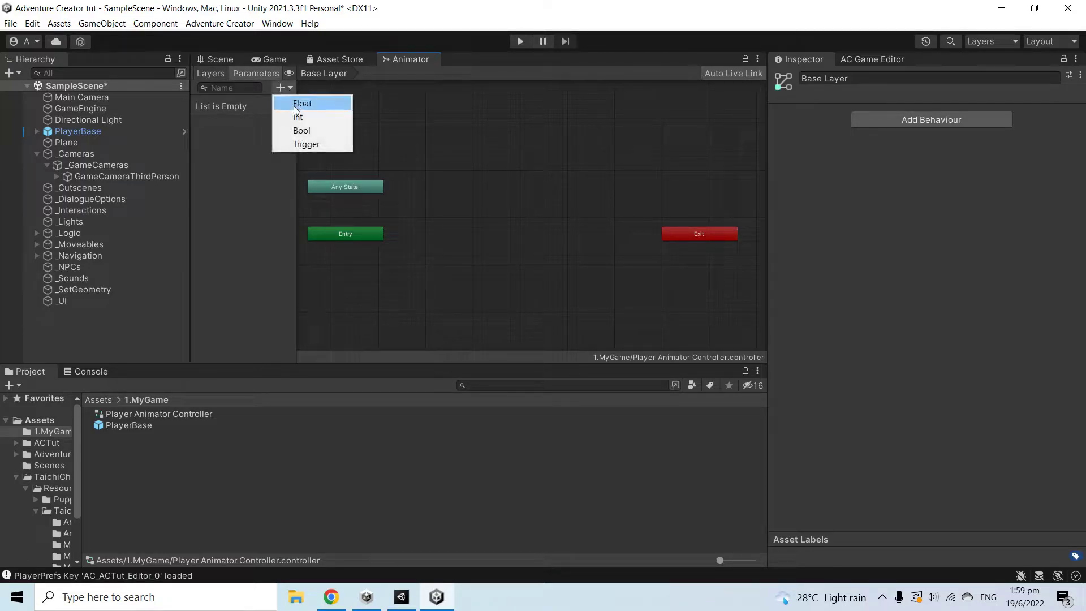
pyautogui.click(308, 103)
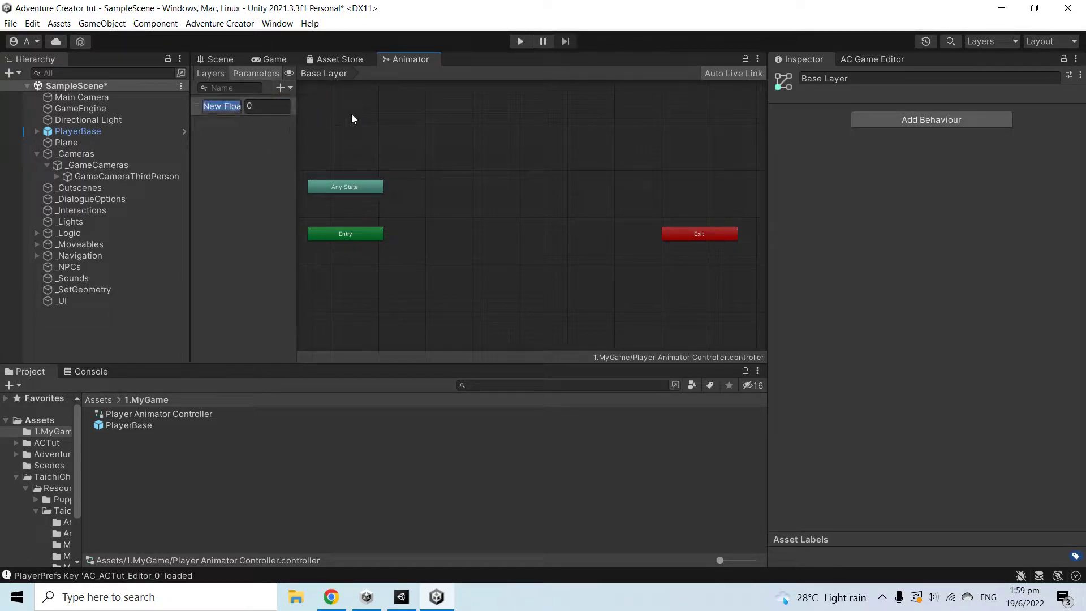
pyautogui.write('Speed')
pyautogui.press('Return')
# Step: Add a second float parameter named YSpeed to the animator controller
pyautogui.click(290, 88)
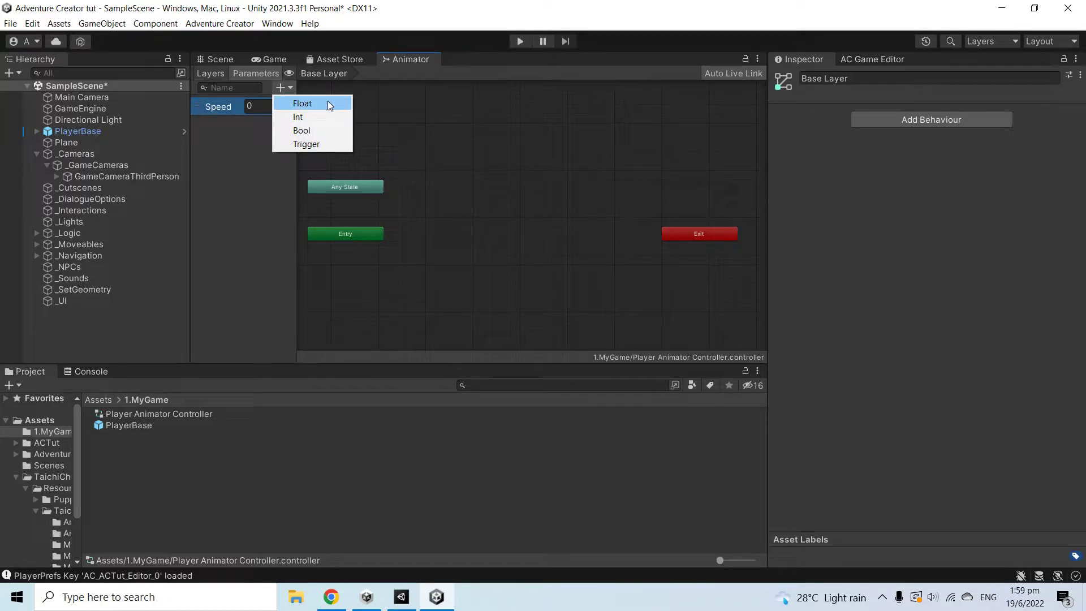
pyautogui.click(328, 103)
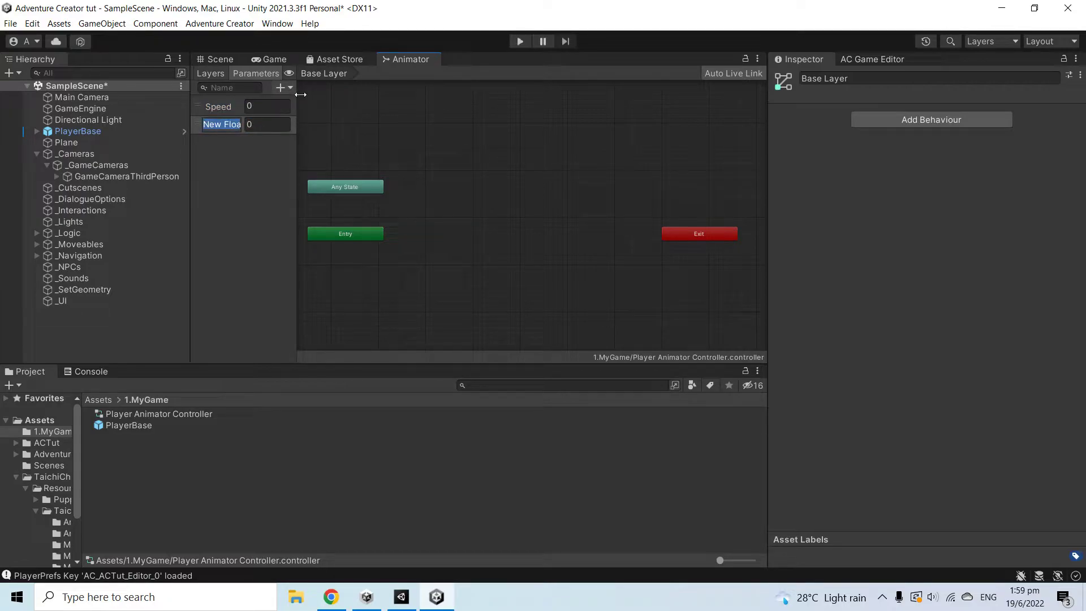
pyautogui.write('YSpeed')
pyautogui.press('Return')
# Step: Add a bool parameter named Grounded to the animator controller
pyautogui.click(291, 89)
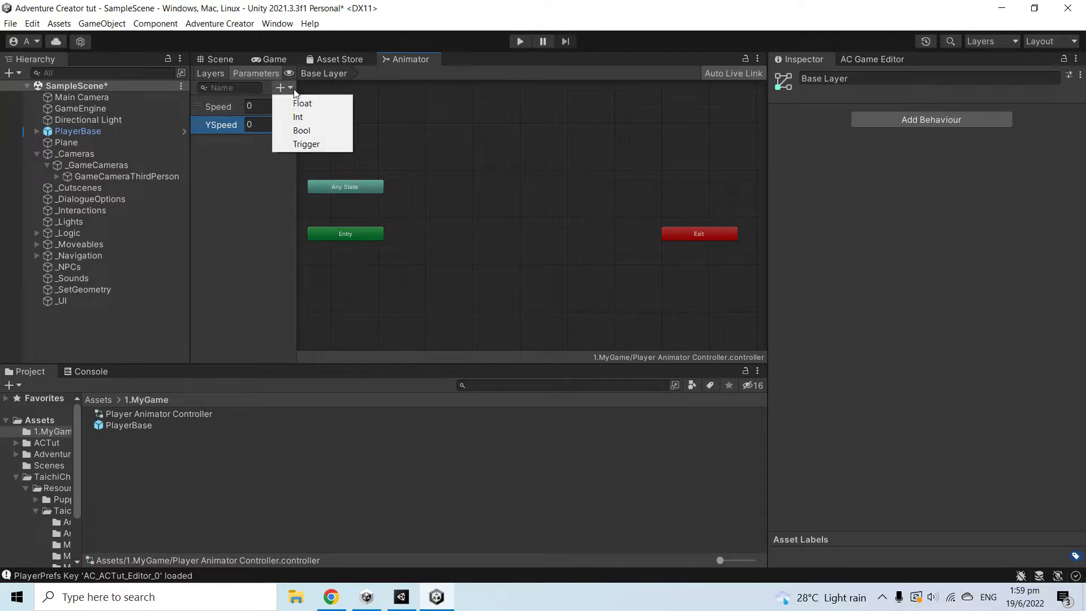
pyautogui.click(312, 131)
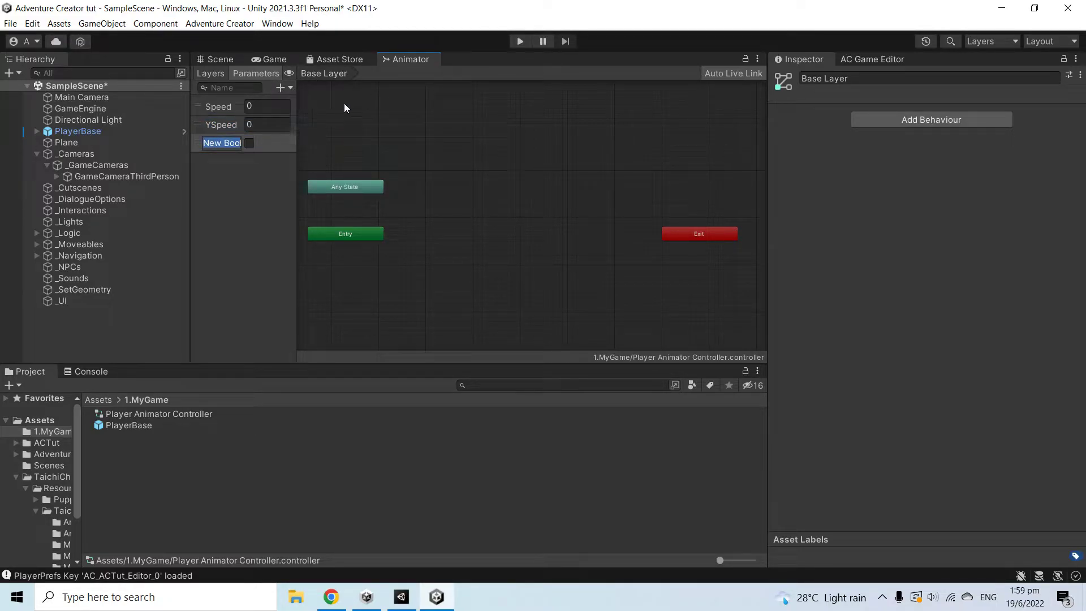
pyautogui.write('Grounded')
pyautogui.press('Return')
# Step: Create a new Blend Tree state in the Base Layer beside Entry and open it for editing
pyautogui.click(491, 209)
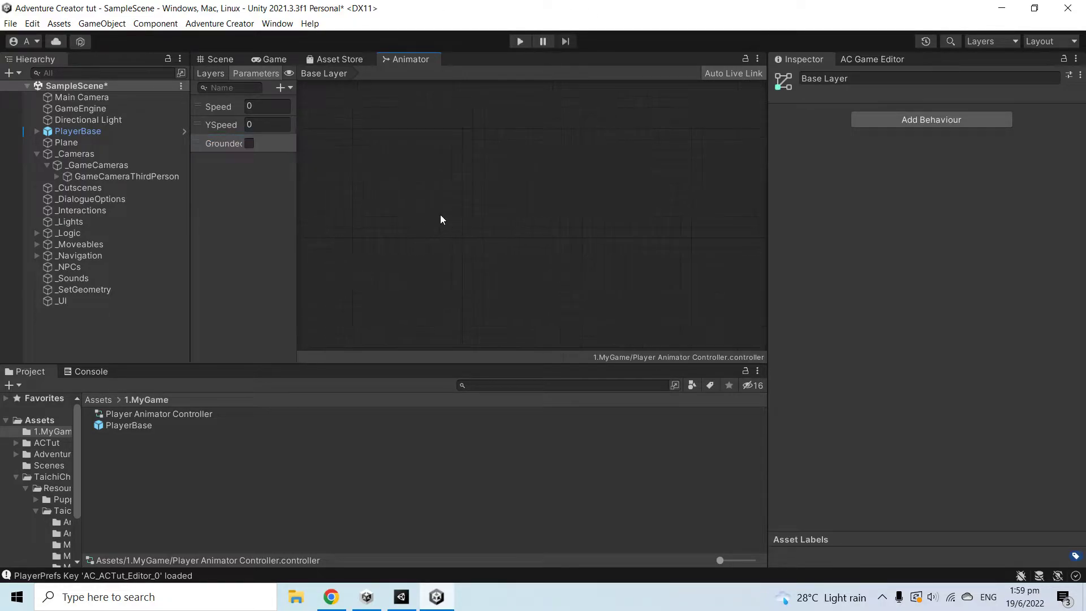
pyautogui.rightClick(562, 202)
pyautogui.moveTo(623, 214)
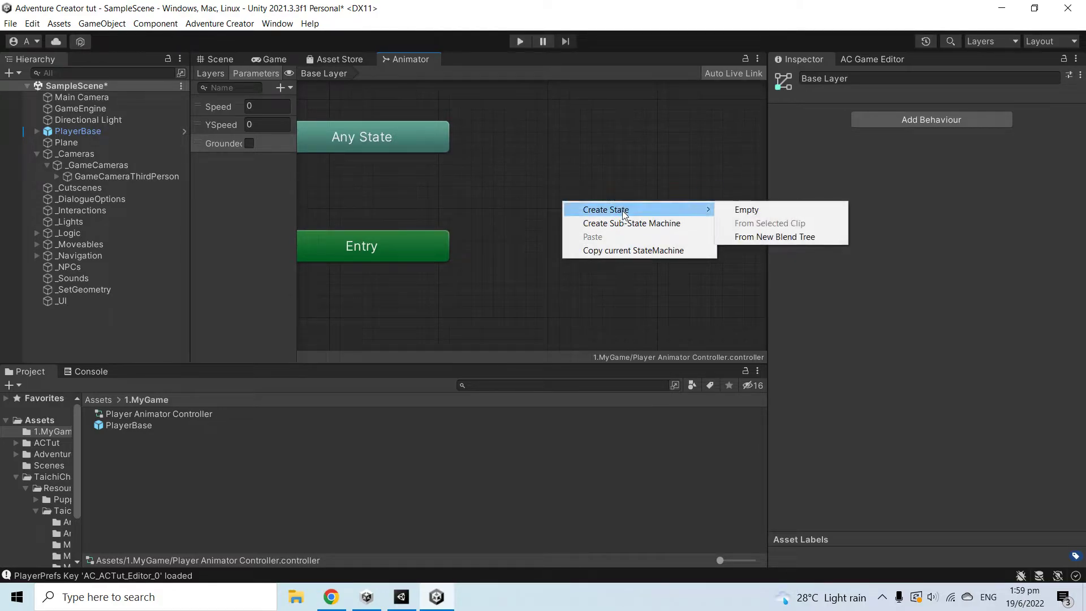
pyautogui.click(812, 242)
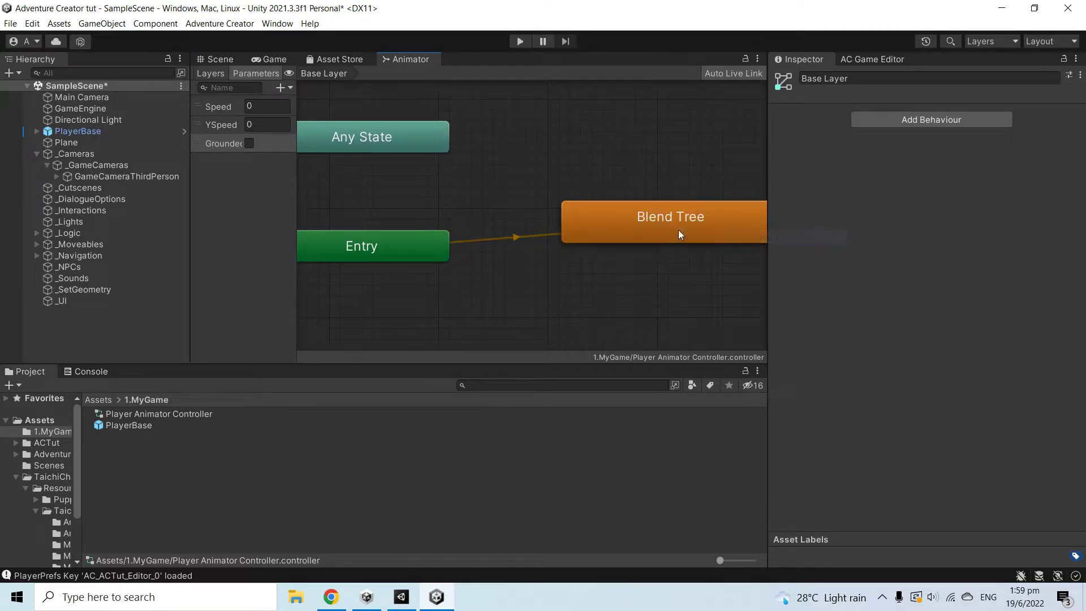
pyautogui.moveTo(578, 282); pyautogui.dragTo(443, 273, button='middle')
pyautogui.click(465, 255)
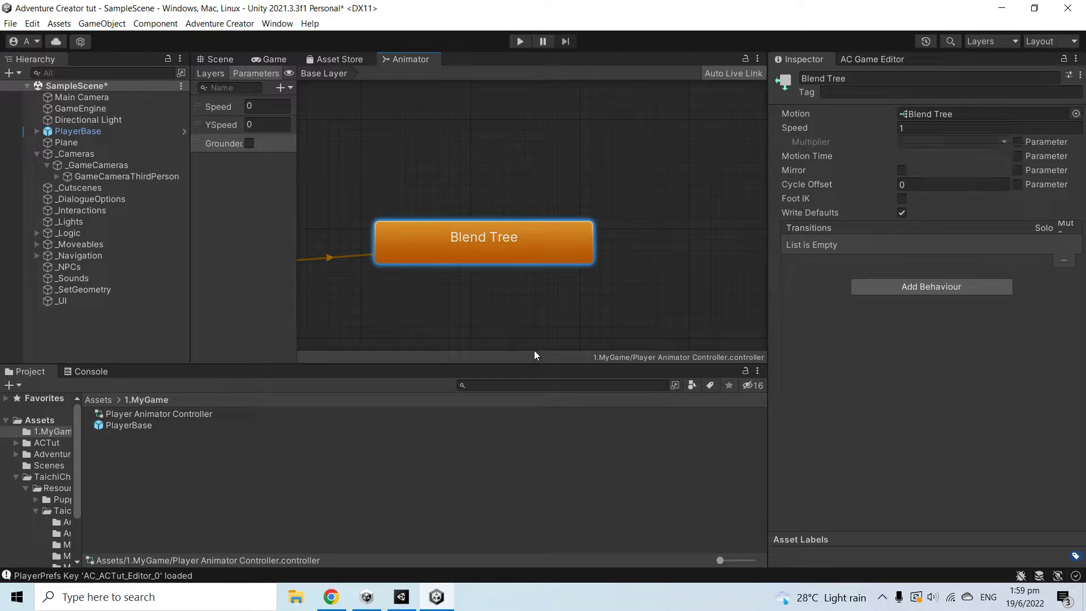
pyautogui.doubleClick(522, 247)
# Step: Add three empty motion fields to the Blend Tree and shrink its preview area to make room
pyautogui.click(548, 205)
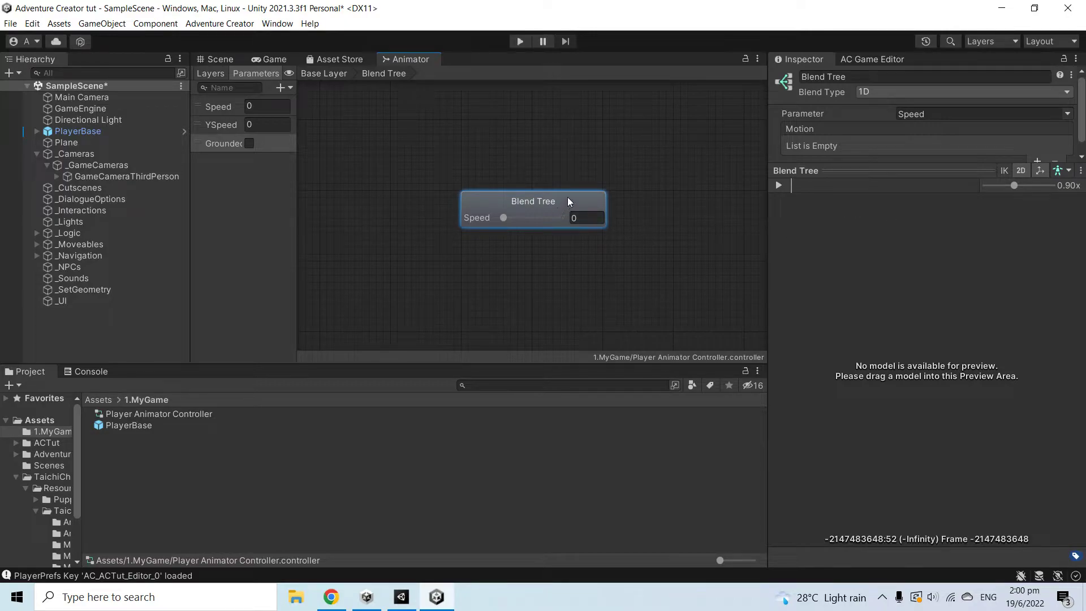
pyautogui.moveTo(919, 170); pyautogui.dragTo(920, 486)
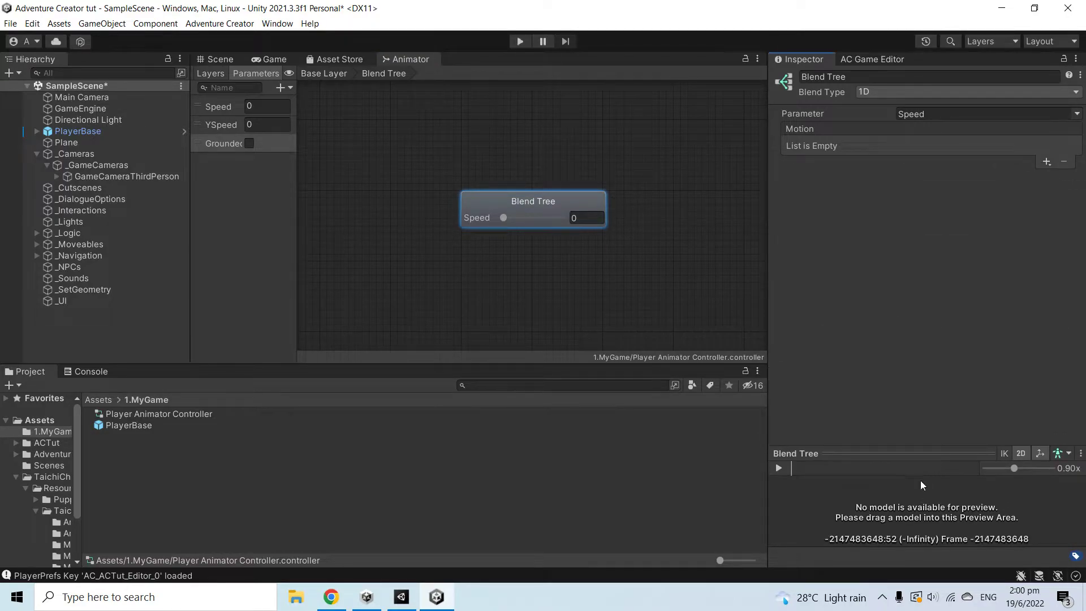
pyautogui.click(1047, 163)
pyautogui.click(1045, 176)
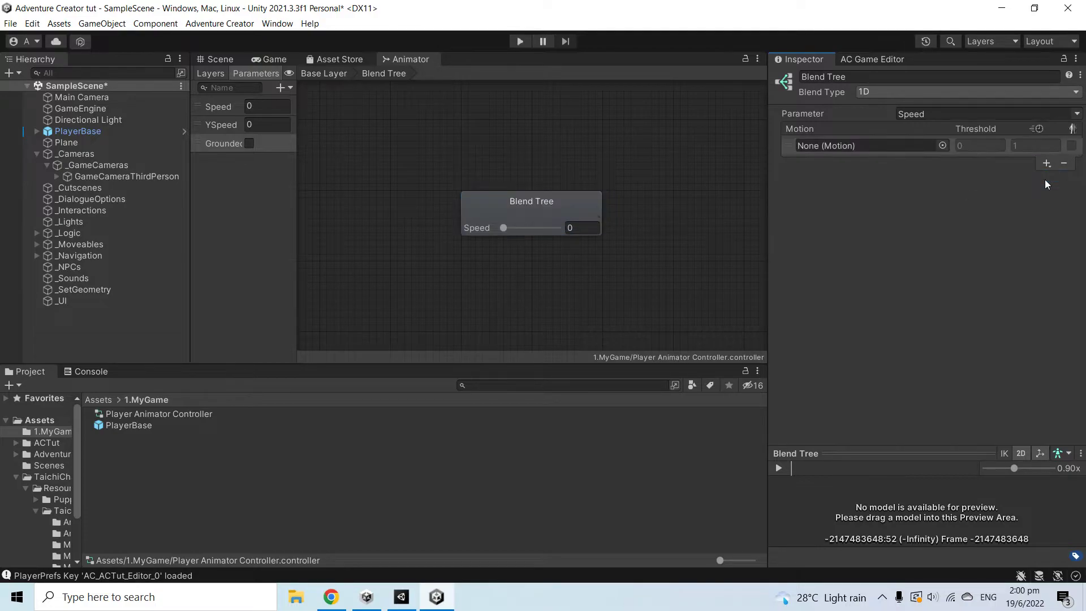
pyautogui.click(1046, 163)
pyautogui.click(1045, 178)
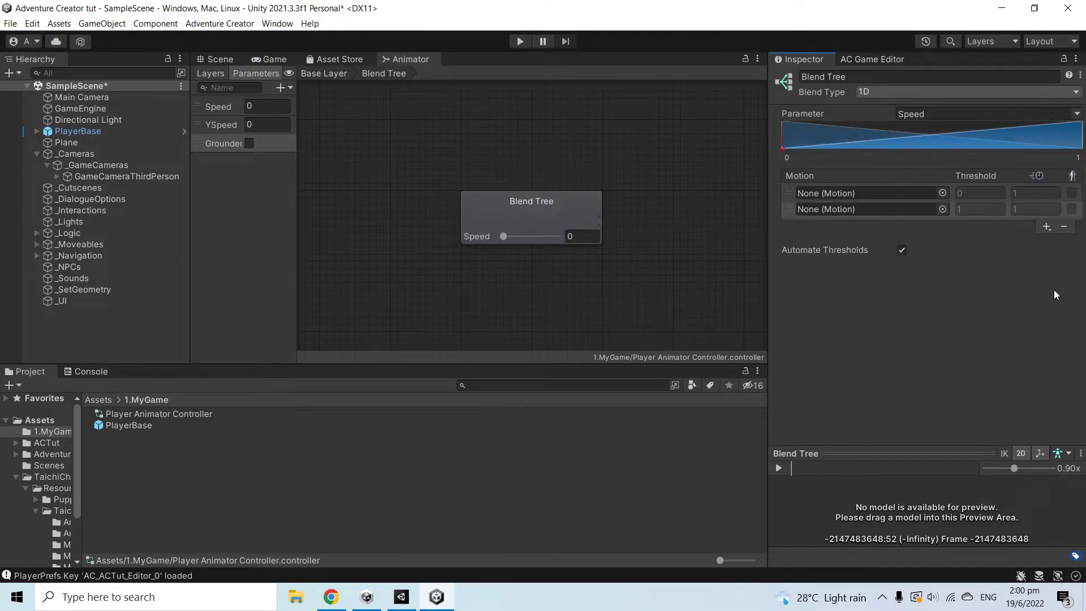
pyautogui.click(1046, 226)
pyautogui.click(1044, 240)
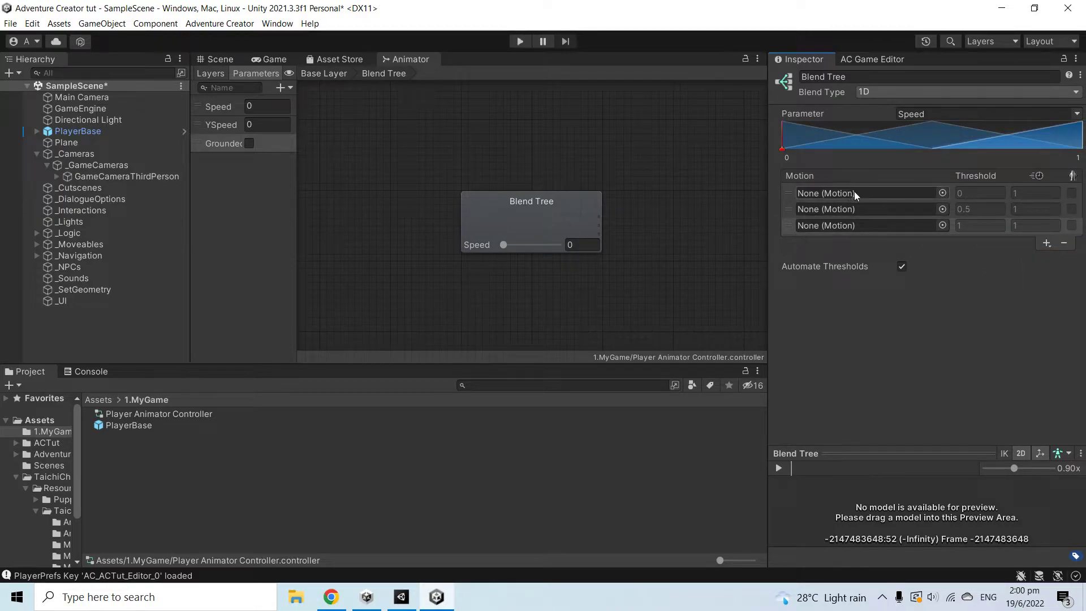
# Step: Open the TaichiCharacterPack/Resources/Taichi/Animations Mecanim folder in the project assets
pyautogui.click(96, 400)
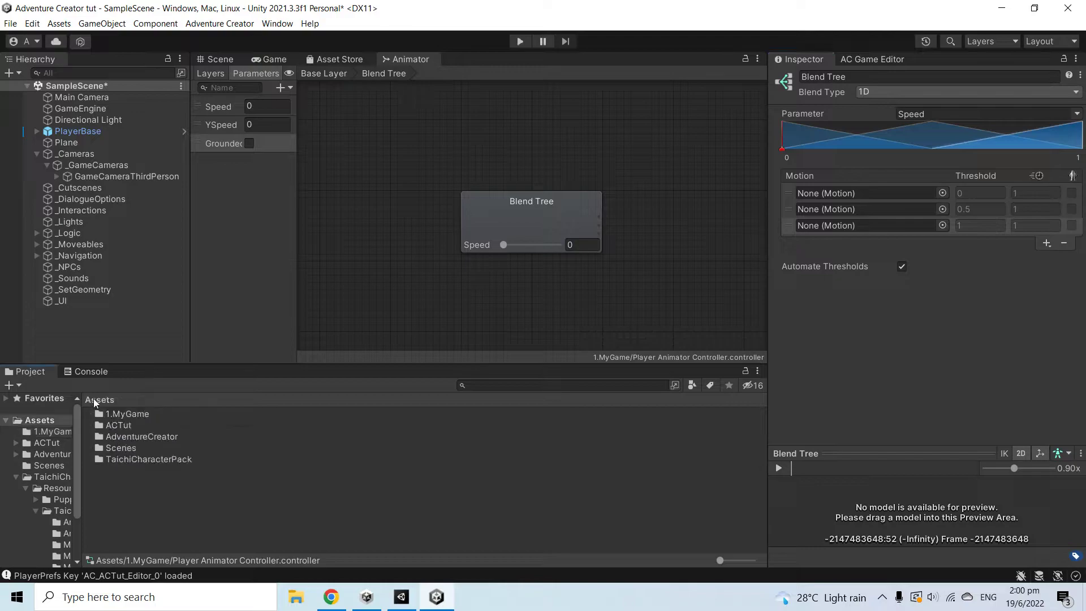
pyautogui.doubleClick(135, 459)
pyautogui.doubleClick(140, 416)
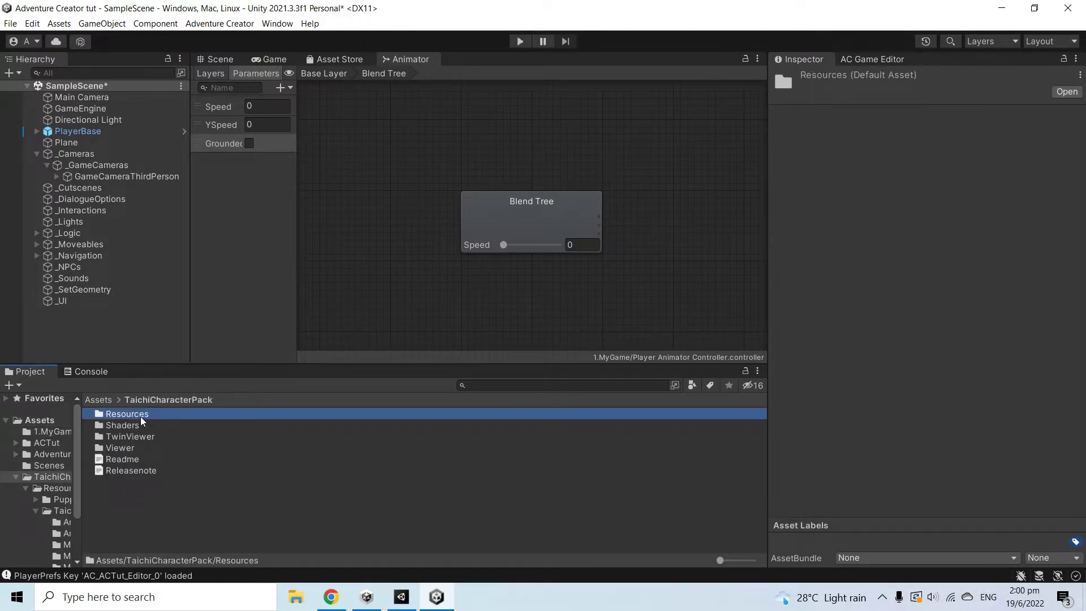
pyautogui.doubleClick(137, 424)
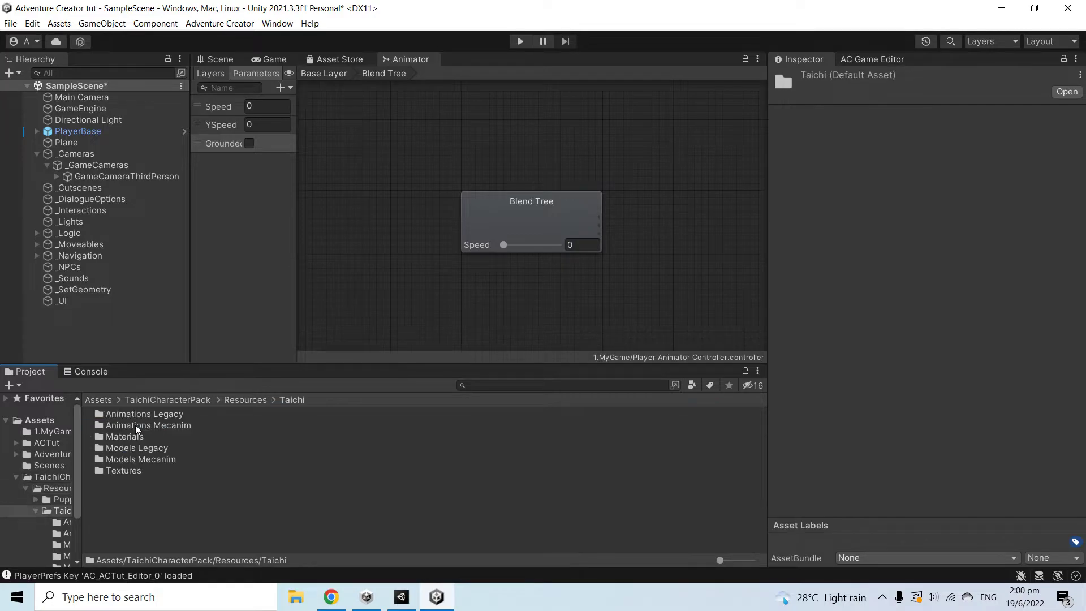
pyautogui.doubleClick(174, 426)
# Step: Assign the idle_00 clip from m01@idle_00 to the first motion field of the Blend Tree
pyautogui.click(105, 129)
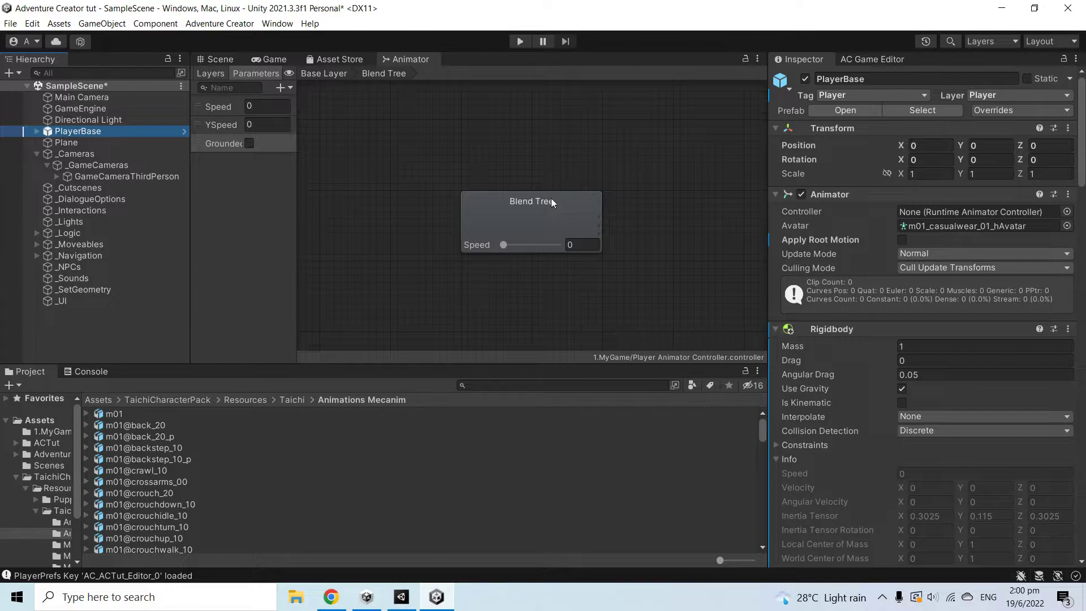
pyautogui.click(557, 212)
pyautogui.scroll(-4, 218, 462)
pyautogui.scroll(-8, 218, 465)
pyautogui.scroll(-4, 219, 462)
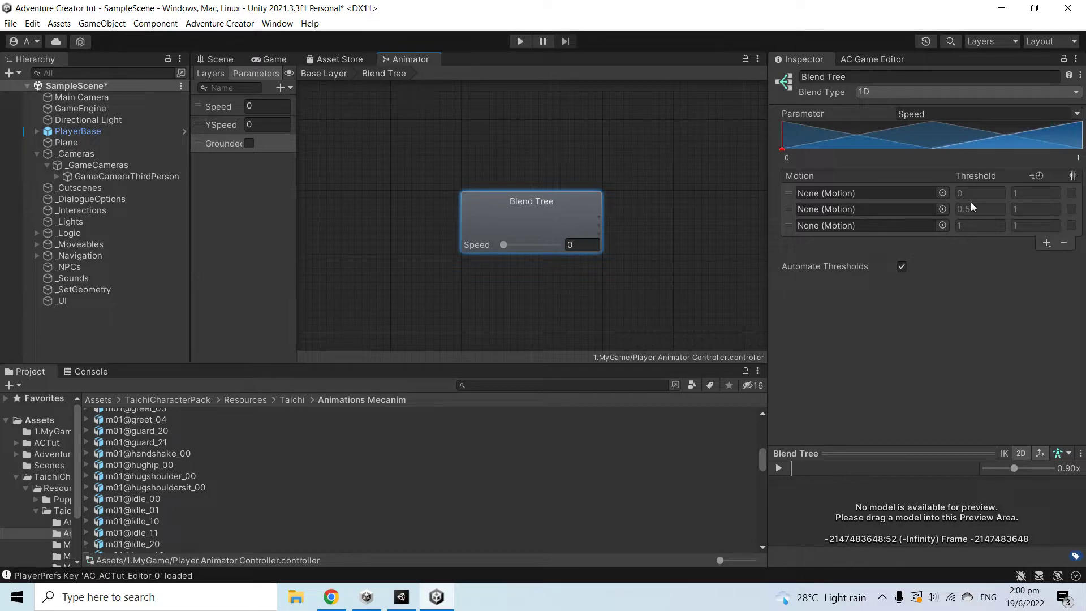
pyautogui.click(88, 499)
pyautogui.moveTo(145, 525); pyautogui.dragTo(860, 192)
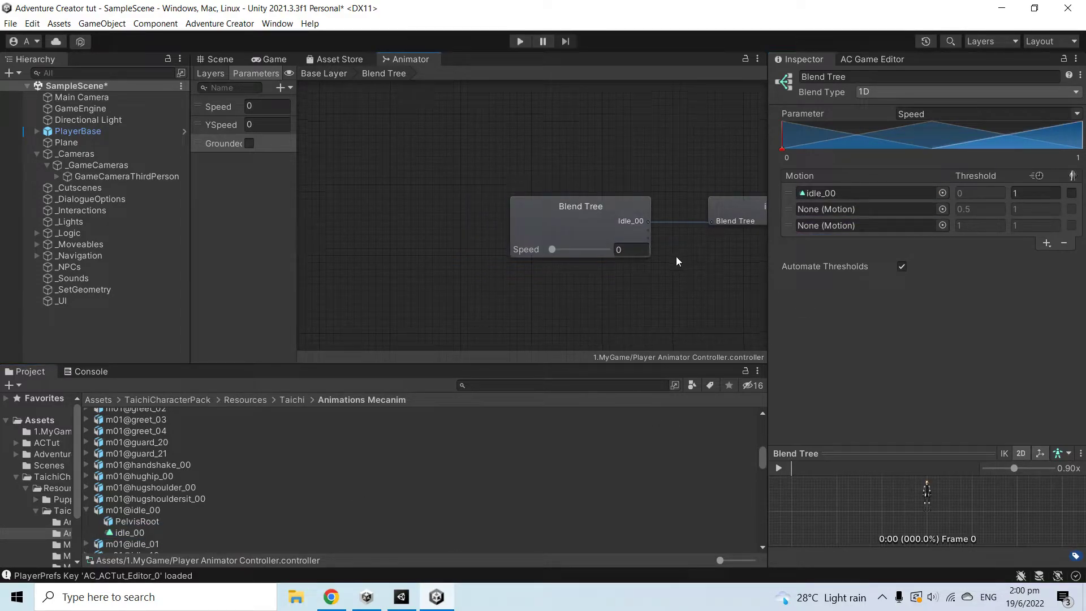
# Step: Assign the walk_00 clip from m01@walk_00 to the Blend Tree's second motion field
pyautogui.click(599, 227)
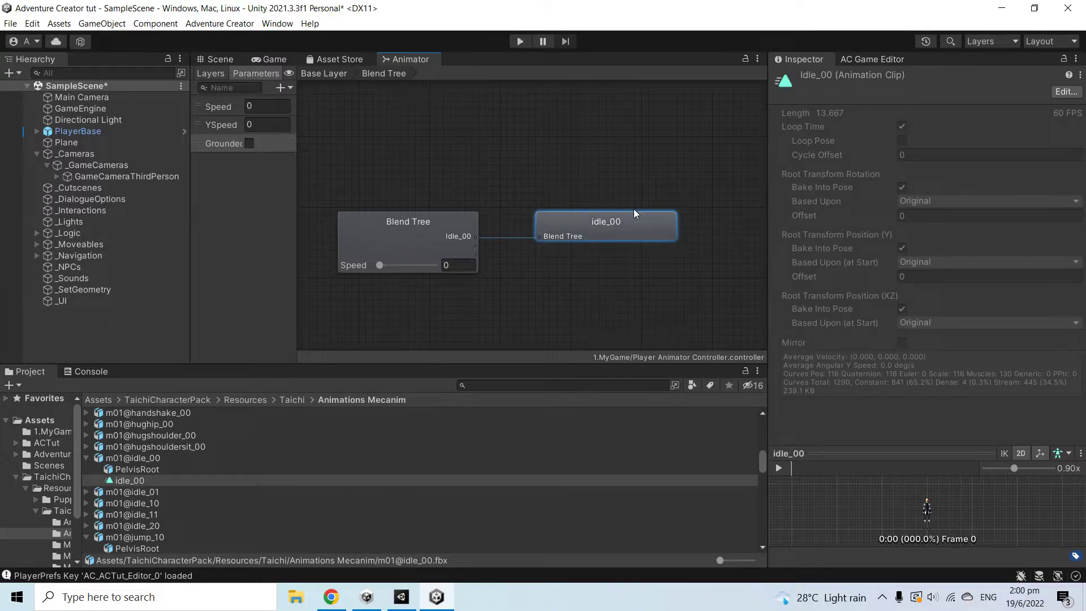
pyautogui.click(456, 232)
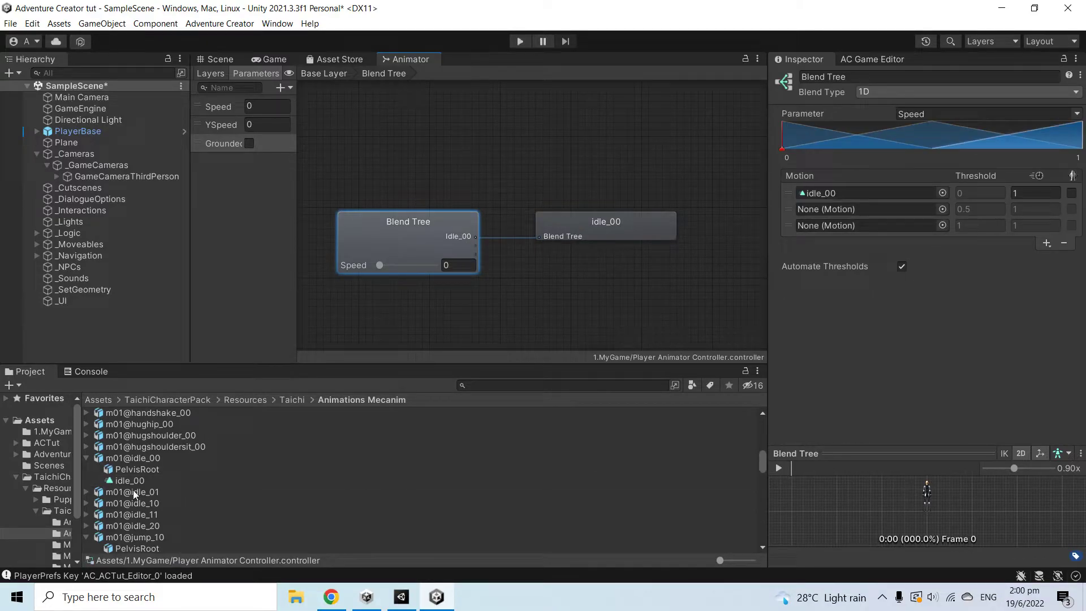
pyautogui.scroll(-10, 138, 490)
pyautogui.scroll(-2, 188, 495)
pyautogui.scroll(-5, 188, 493)
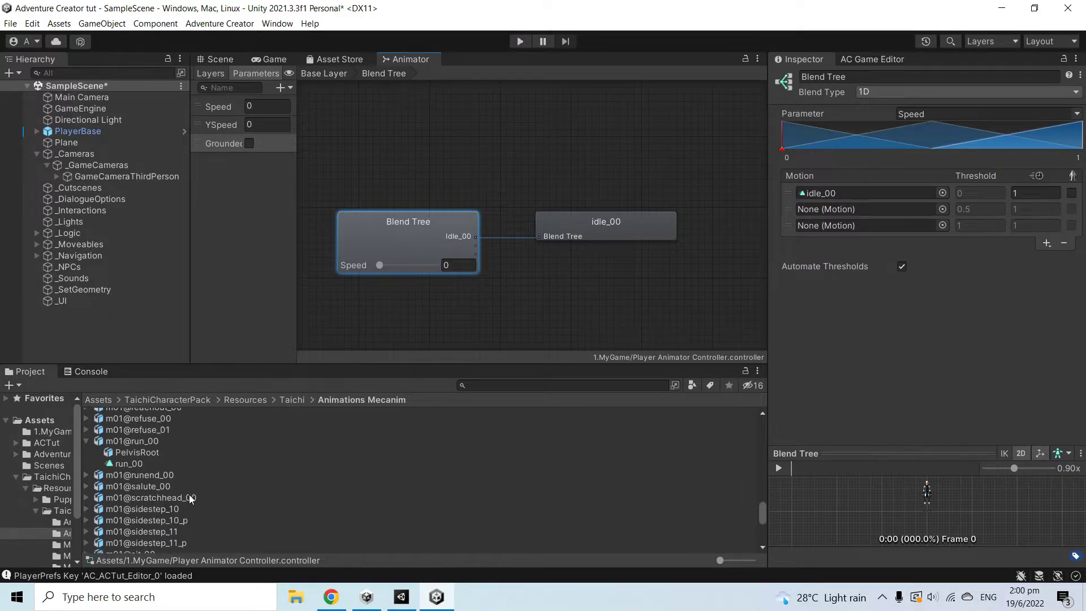
pyautogui.scroll(-8, 189, 494)
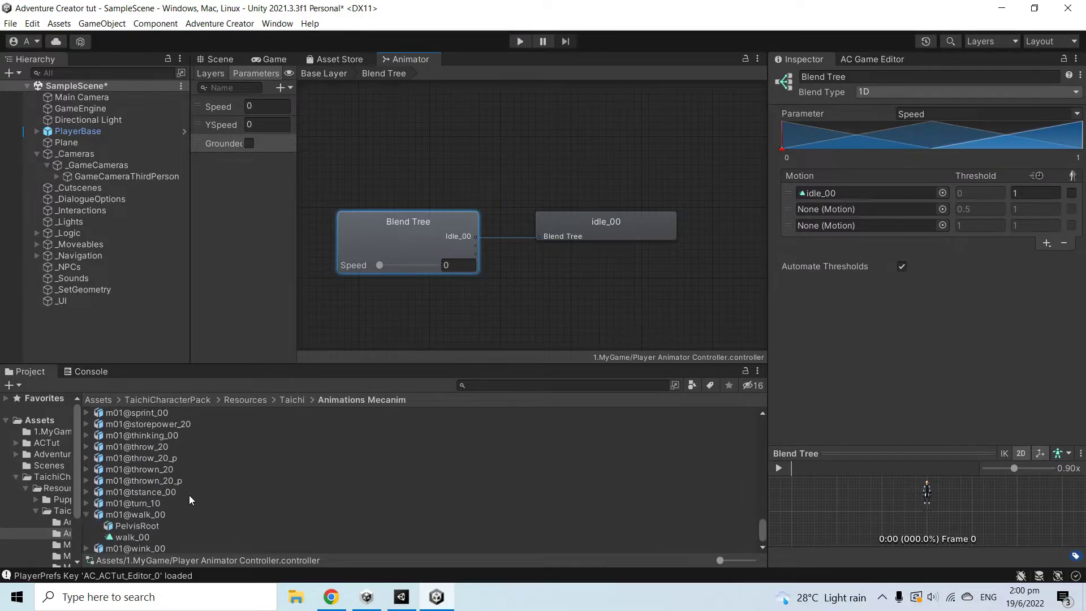
pyautogui.moveTo(130, 538); pyautogui.dragTo(902, 209)
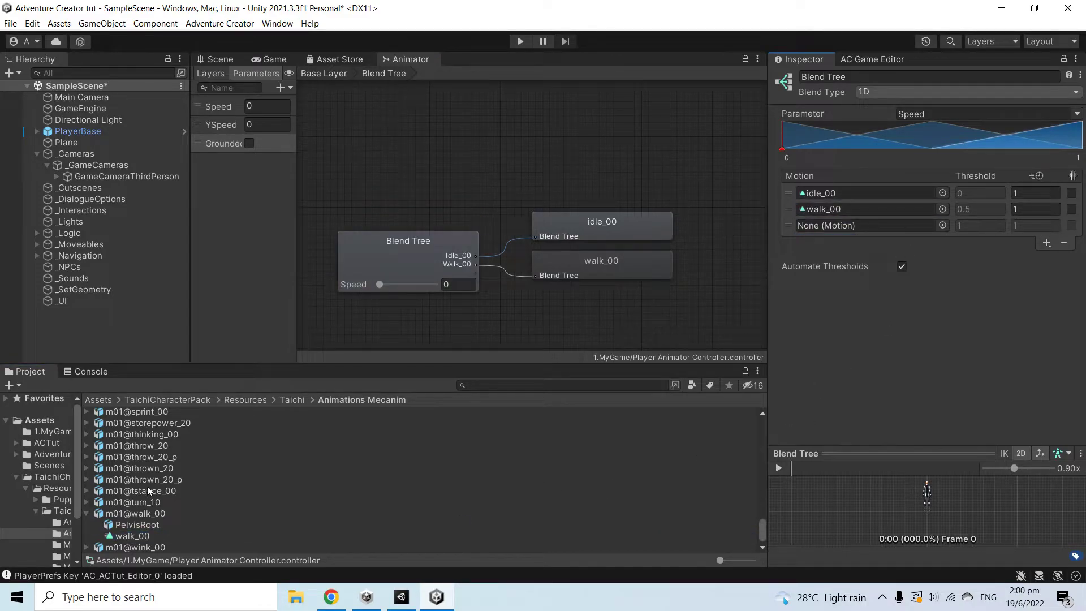
# Step: Assign the run_00 clip from m01@run_00 to the Blend Tree's third motion field
pyautogui.scroll(8, 147, 485)
pyautogui.click(138, 460)
pyautogui.moveTo(138, 461); pyautogui.dragTo(878, 224)
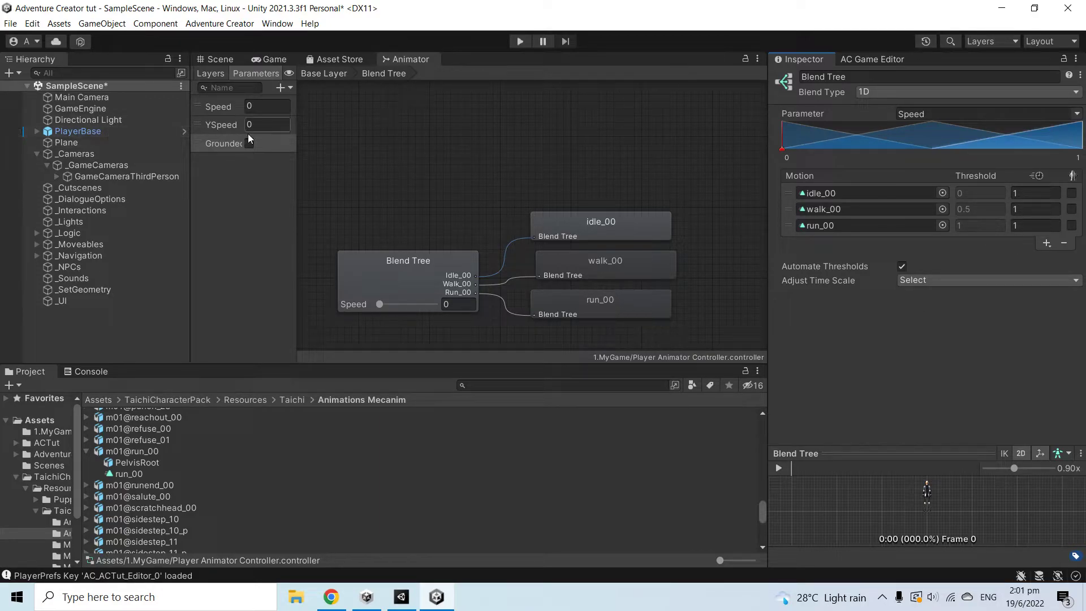
# Step: In PlayerBase's Player component, set the run speed scale to 4 and the turn speed to 3
pyautogui.click(103, 132)
pyautogui.scroll(-15, 883, 356)
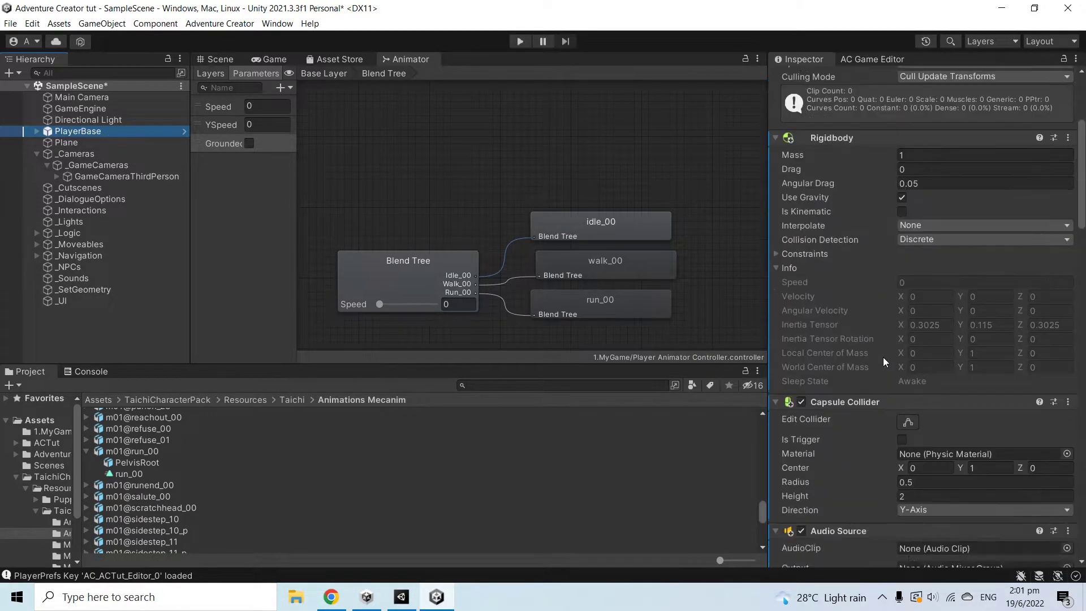
pyautogui.scroll(-10, 890, 375)
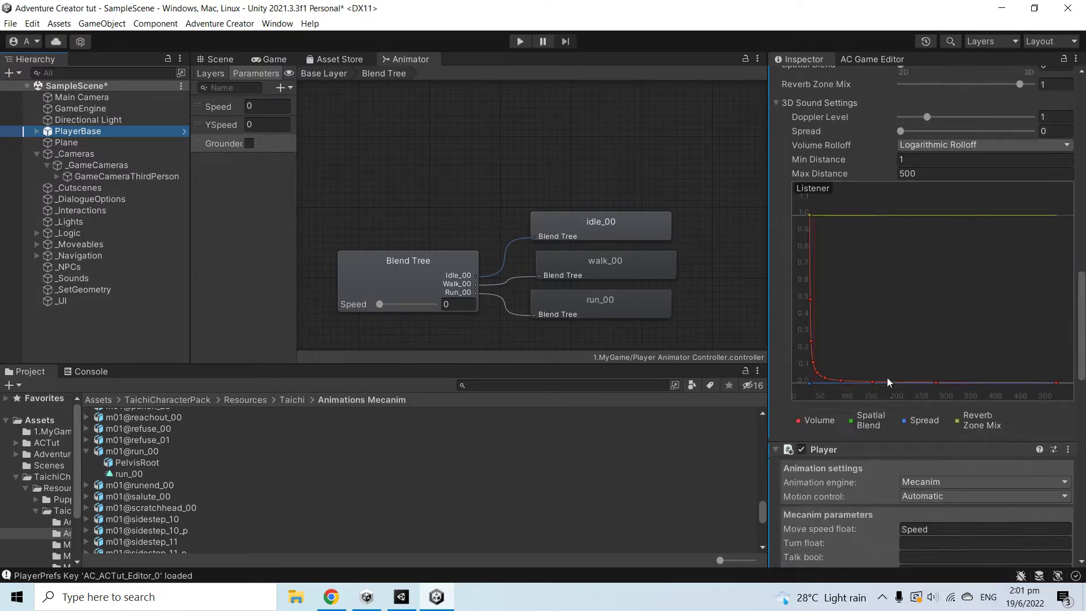
pyautogui.scroll(-3, 952, 450)
pyautogui.click(950, 481)
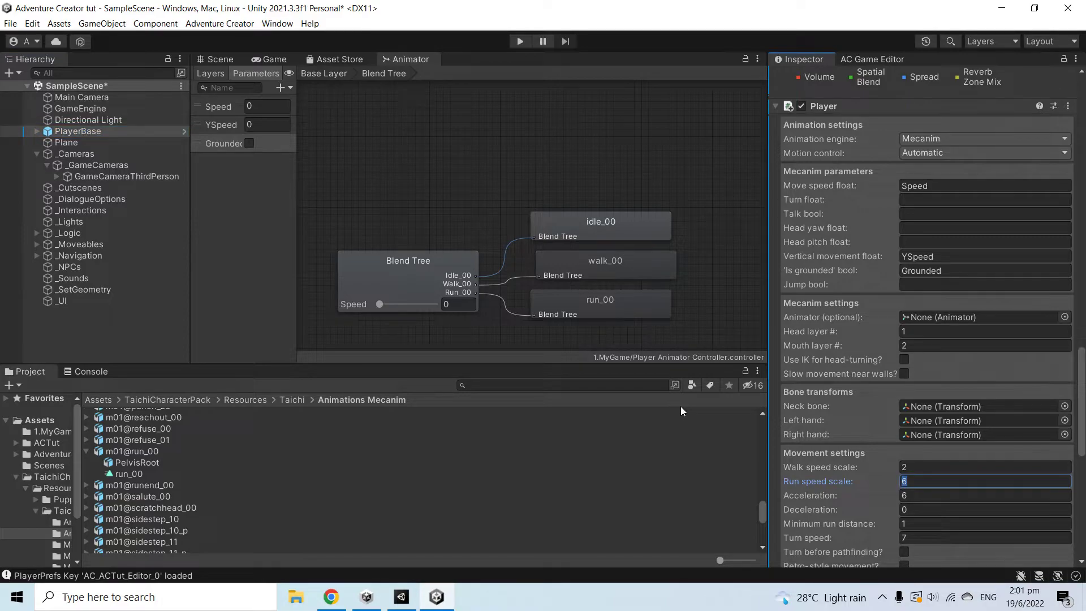
pyautogui.write('4')
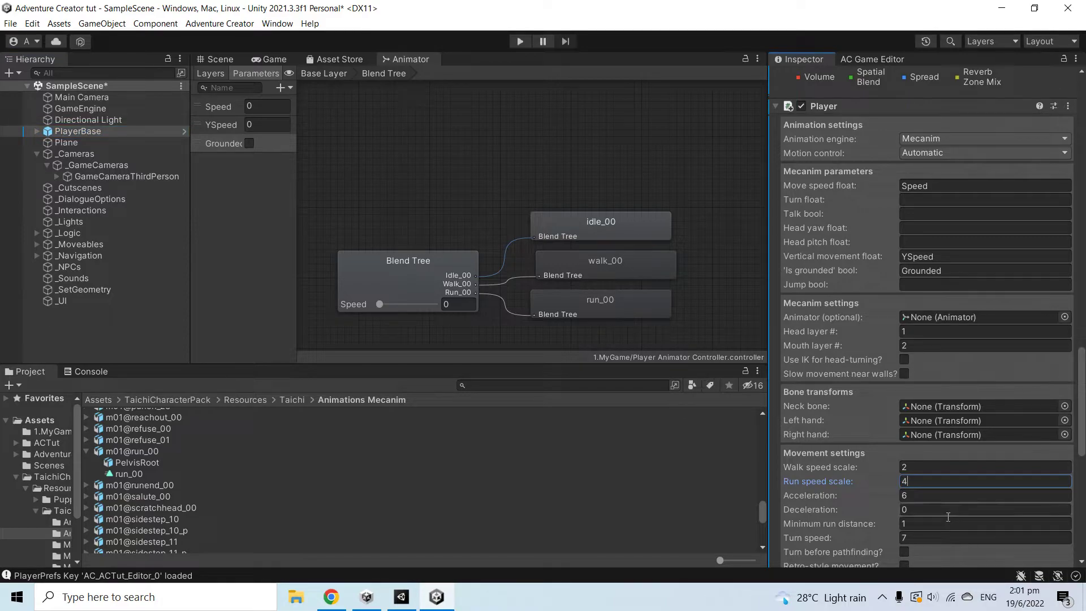
pyautogui.press('Tab')
pyautogui.press('Tab')
pyautogui.press('Tab')
pyautogui.press('Tab')
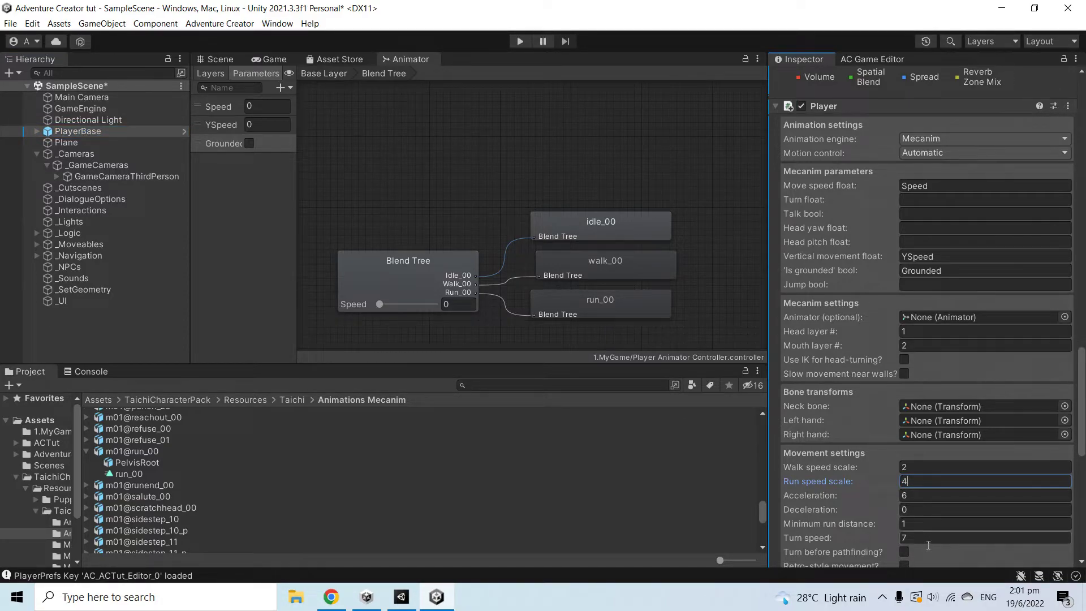
pyautogui.write('3')
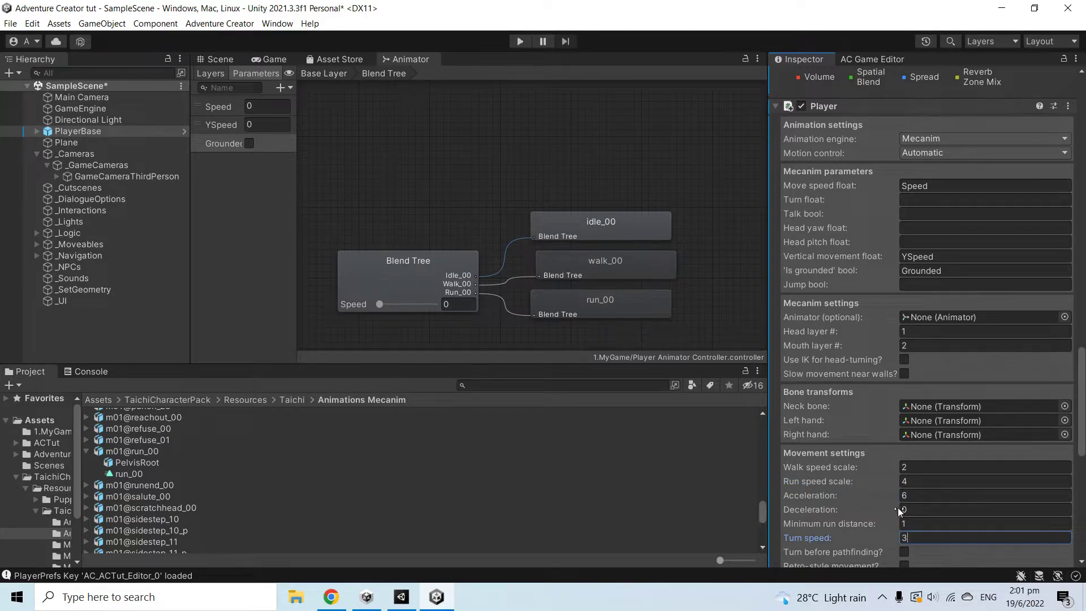
pyautogui.scroll(-3, 894, 504)
pyautogui.scroll(-2, 893, 504)
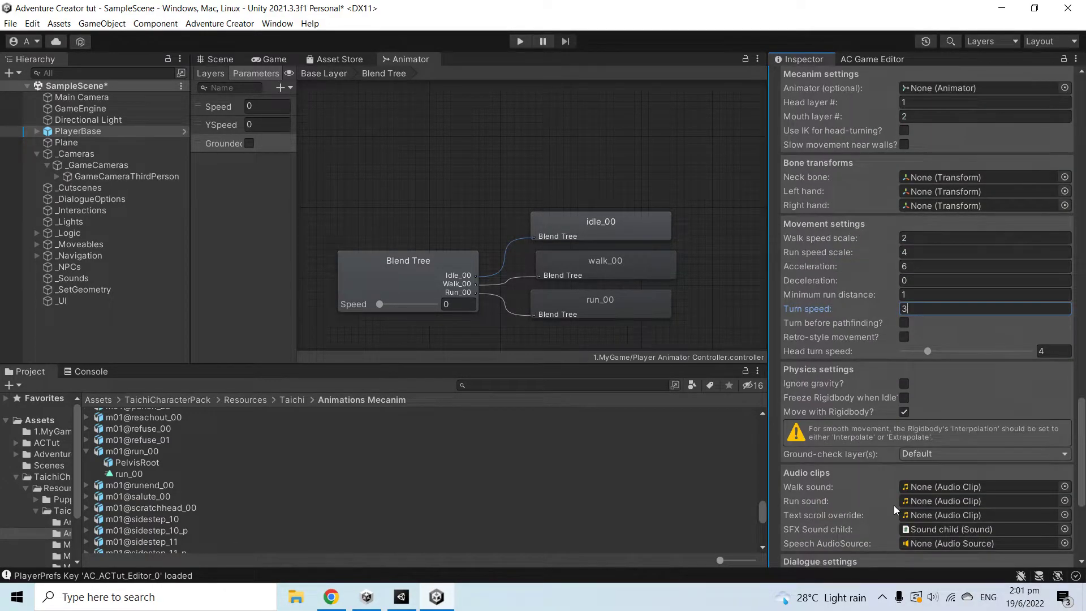
pyautogui.scroll(-4, 894, 504)
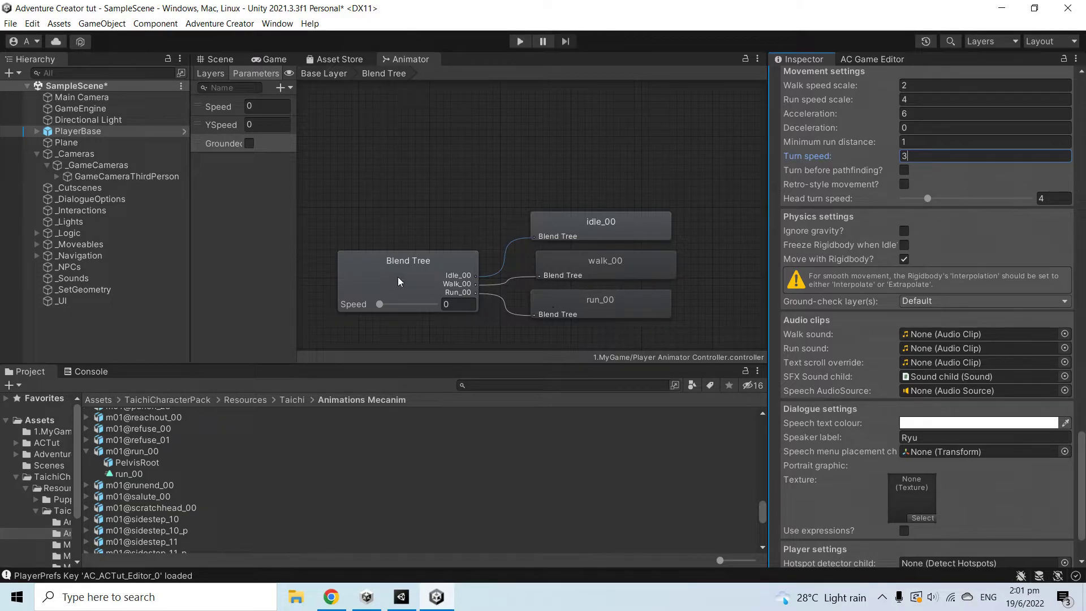
# Step: Disable automatic thresholds for the Blend Tree and set the run_00 threshold to 4 and the walk_00 threshold to 1
pyautogui.click(447, 263)
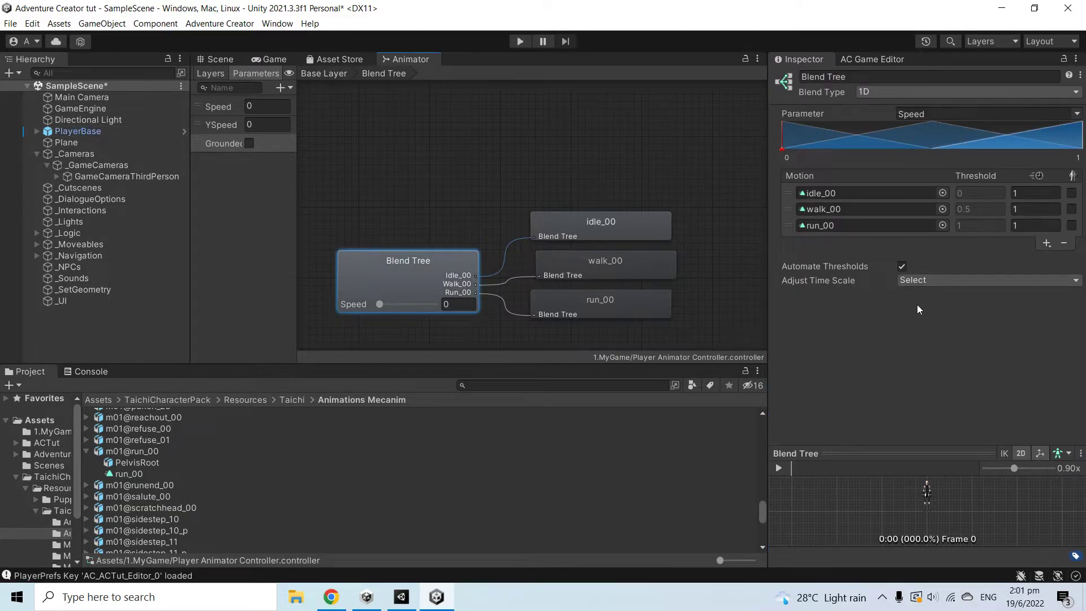
pyautogui.click(901, 266)
pyautogui.click(968, 225)
pyautogui.press('BackSpace')
pyautogui.write('4')
pyautogui.click(988, 209)
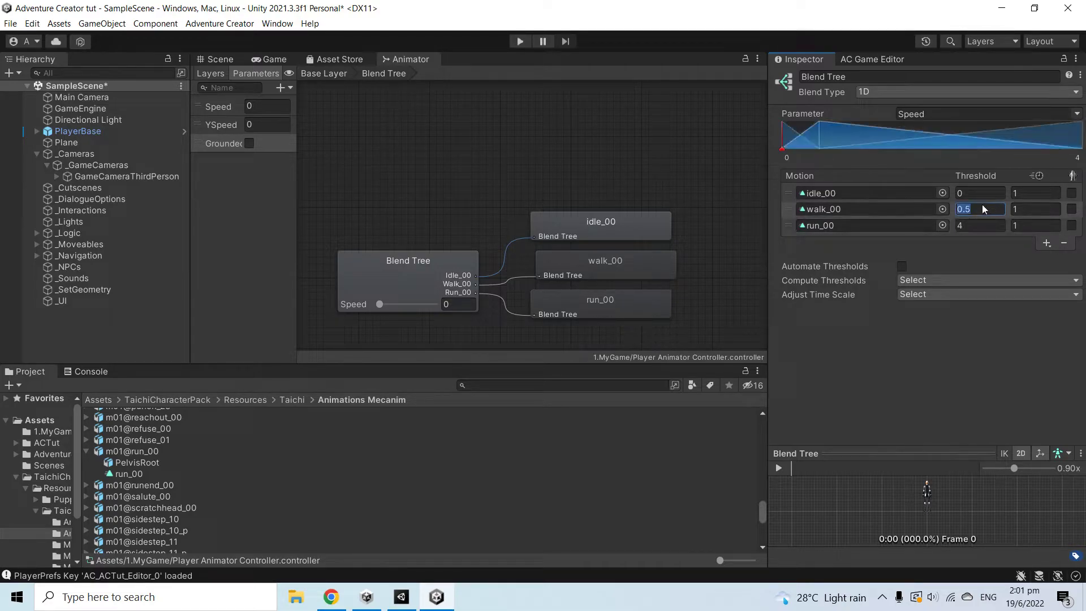
pyautogui.write('1')
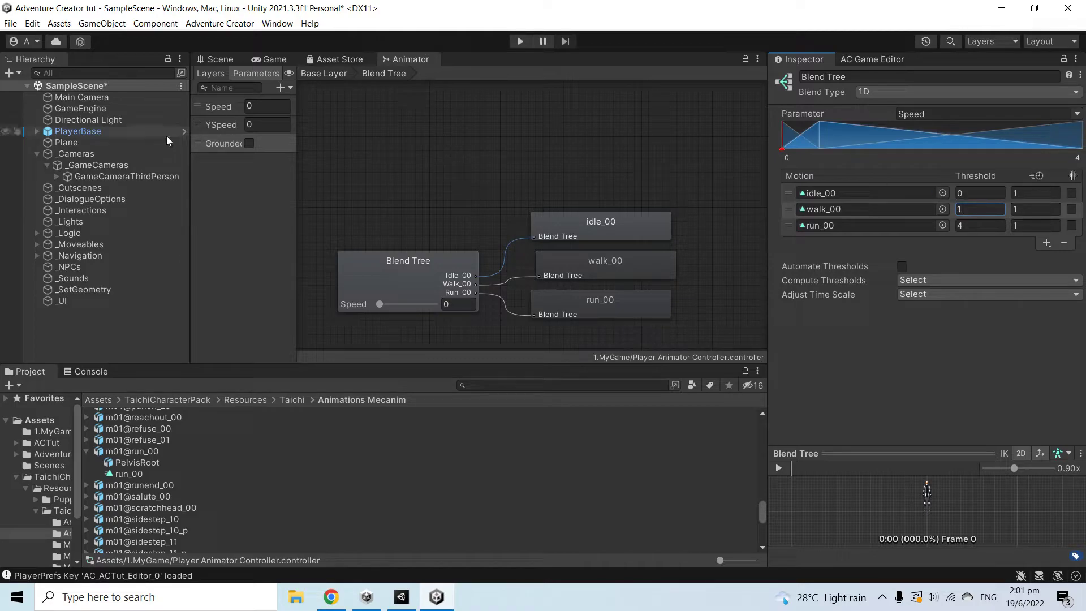
# Step: Assign Player Animator Controller as the controller of PlayerBase's Animator component
pyautogui.click(108, 133)
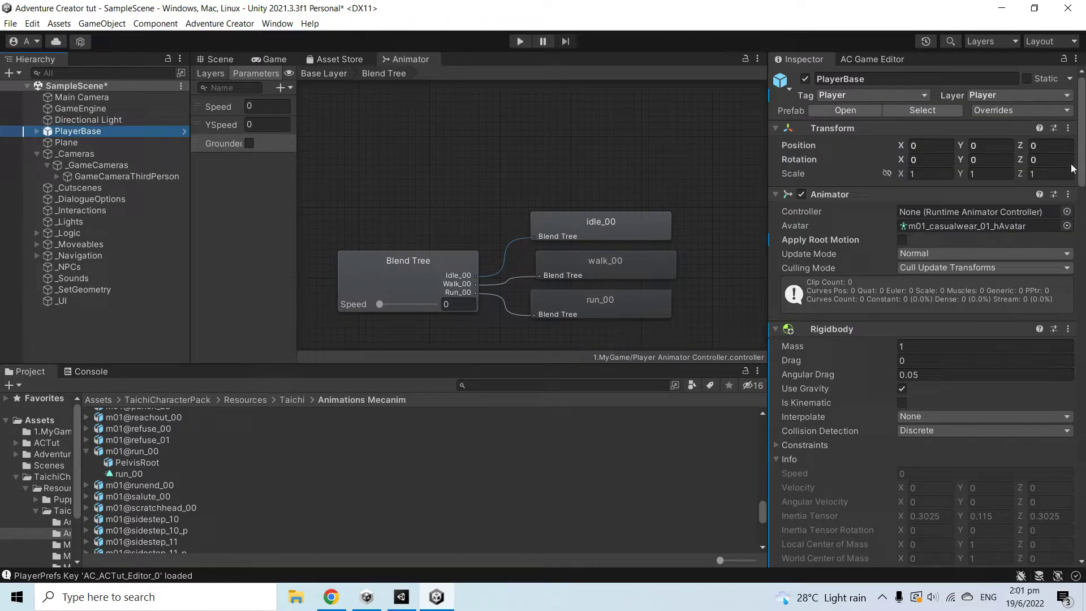
pyautogui.click(1067, 212)
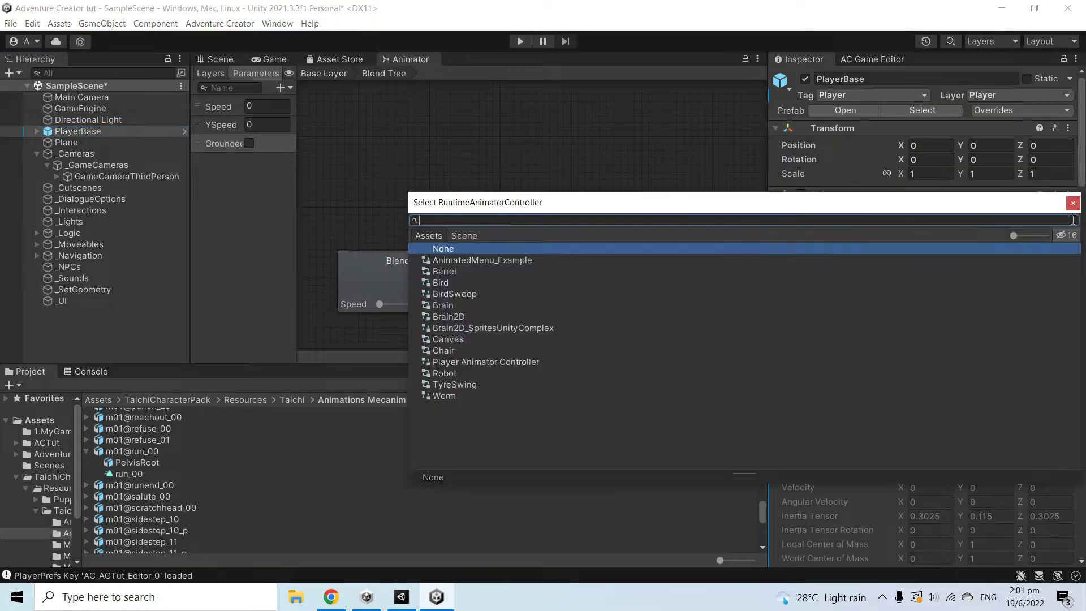
pyautogui.doubleClick(481, 364)
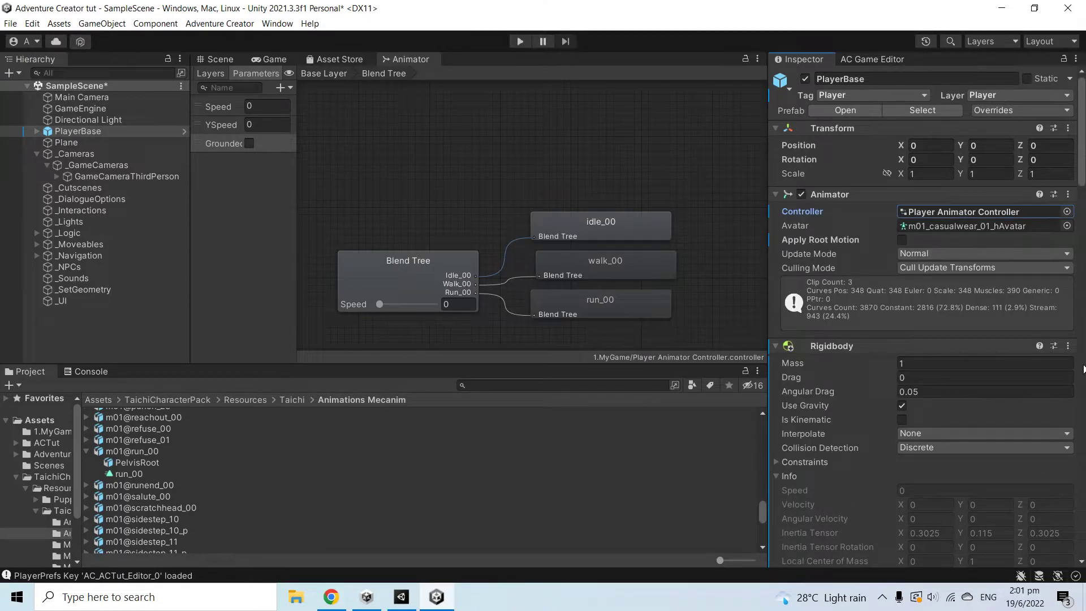
# Step: Run the game and move the character in several directions to test its movement animations
pyautogui.click(519, 42)
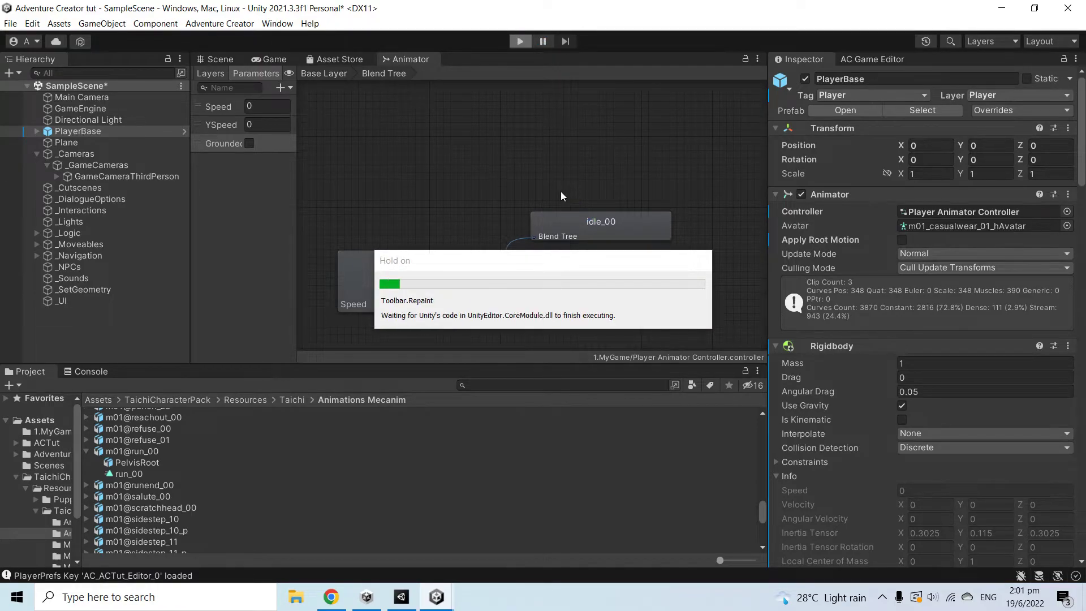
pyautogui.press('s')
pyautogui.press('w')
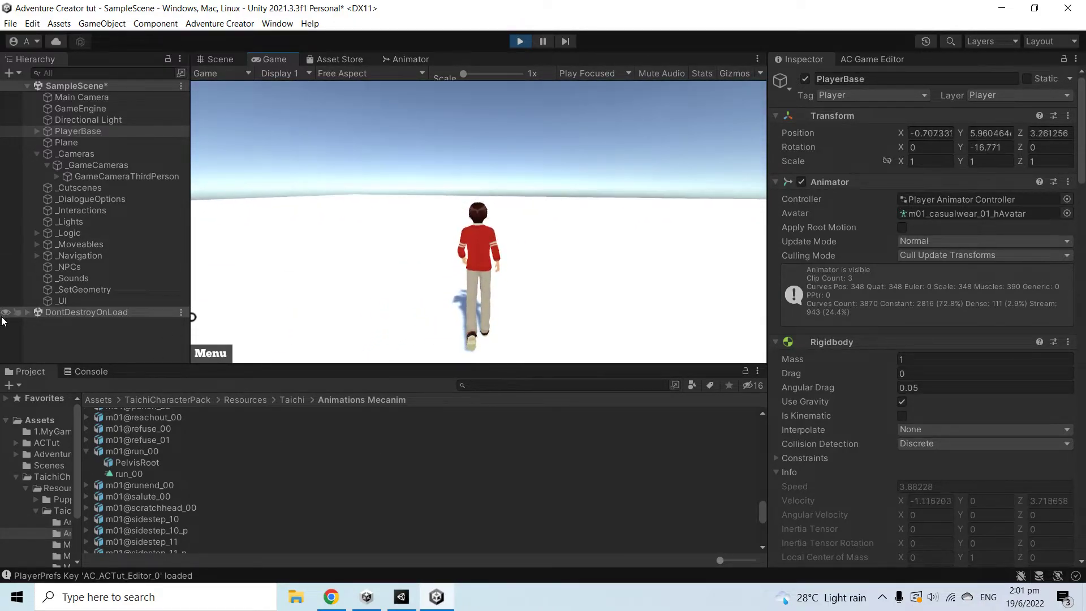
pyautogui.press('d')
pyautogui.press('d')
pyautogui.press('w')
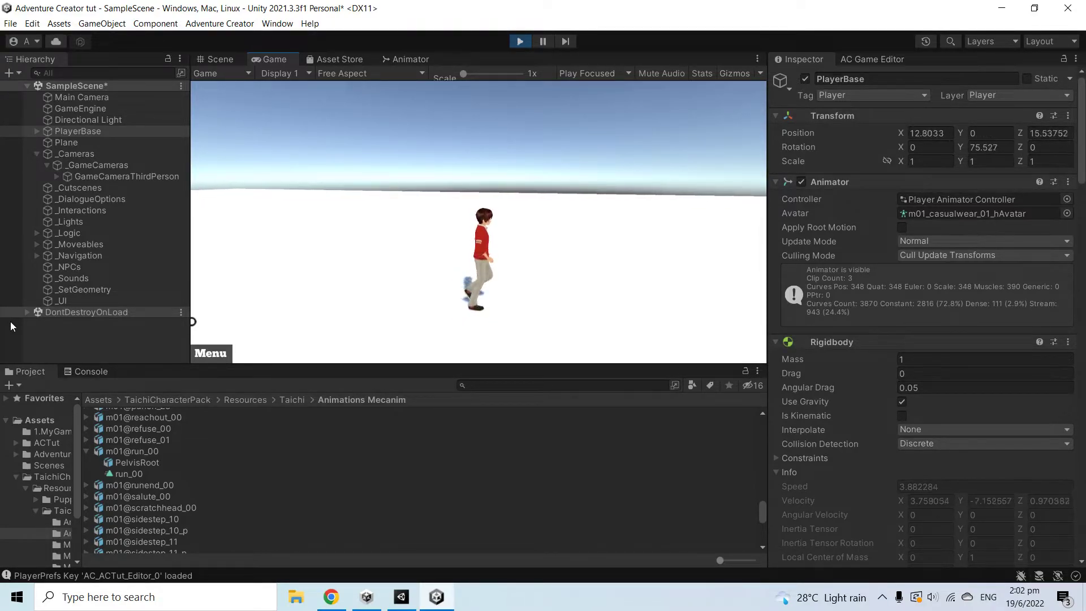
# Step: Dock the Animator window beside the Console window so its parameters can be viewed together with the running game
pyautogui.click(401, 71)
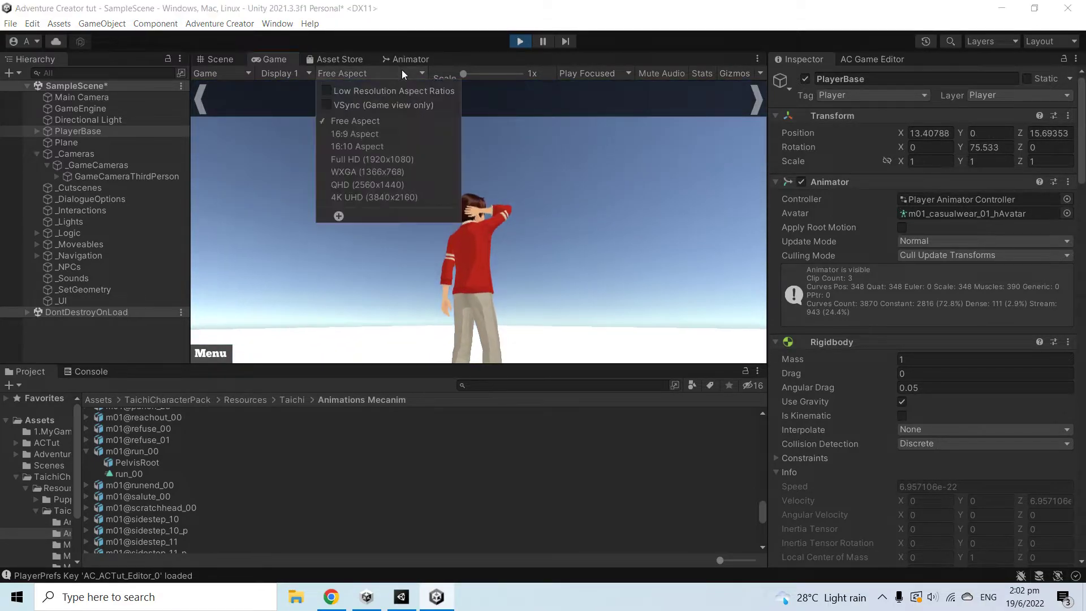
pyautogui.click(402, 57)
pyautogui.moveTo(407, 57); pyautogui.dragTo(476, 376)
pyautogui.click(57, 455)
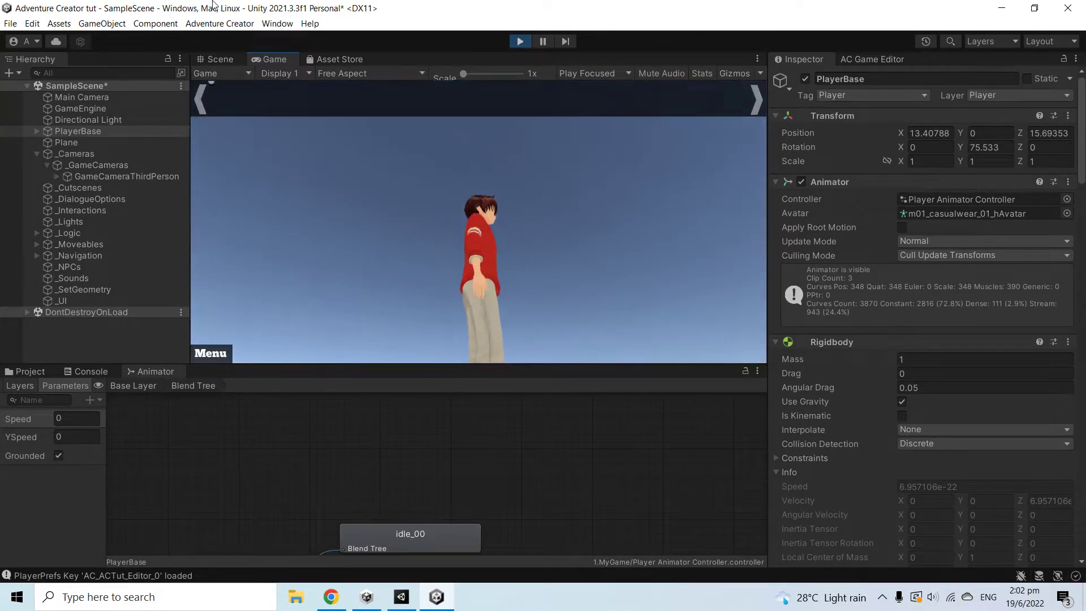
# Step: Pause the game, select PlayerBase to inspect its animator parameters, and resume play
pyautogui.press('Escape')
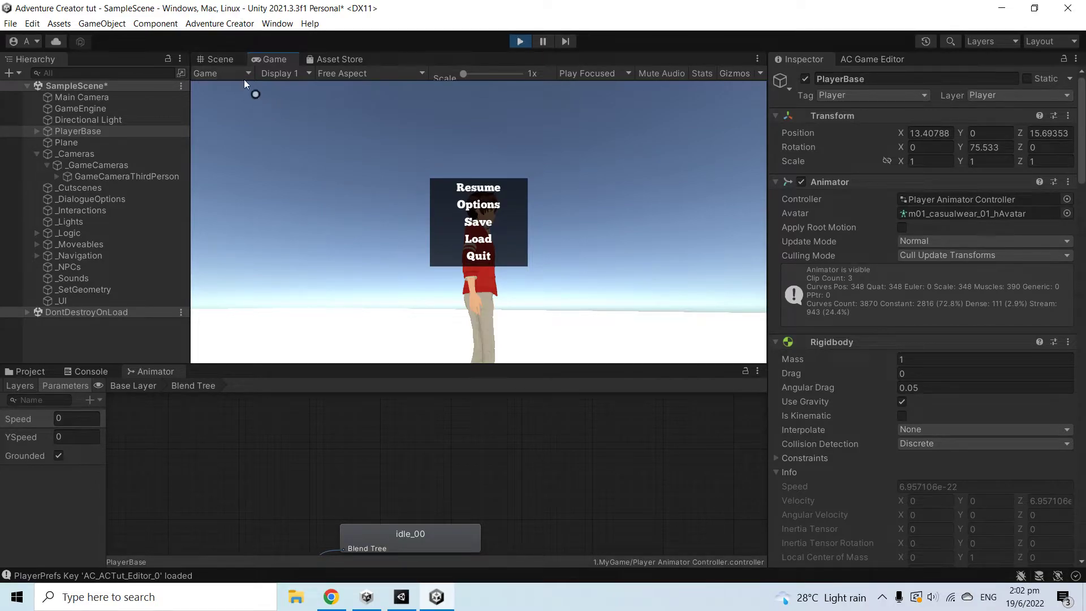
pyautogui.click(220, 58)
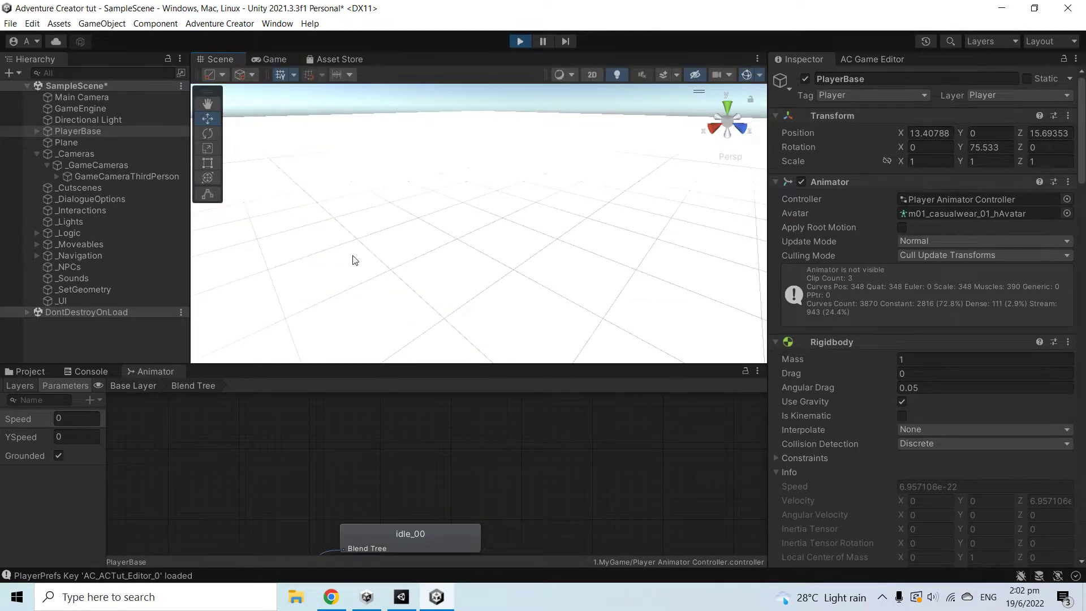
pyautogui.click(275, 59)
pyautogui.click(25, 419)
pyautogui.click(109, 132)
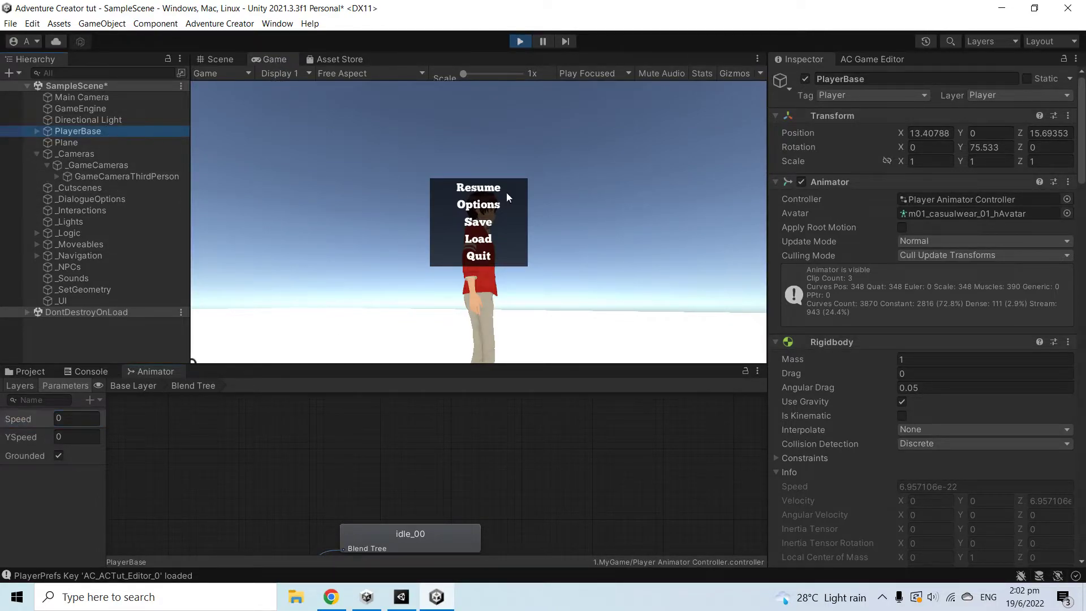
pyautogui.click(603, 233)
pyautogui.press('Escape')
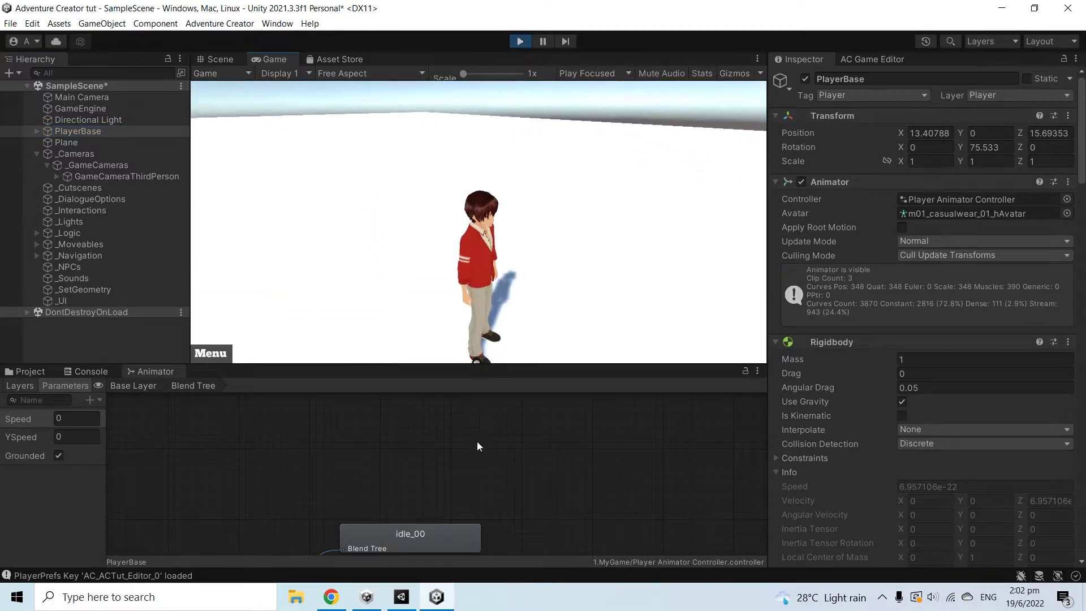
# Step: Move the character in several directions while watching the animator's Speed parameter, and stop the game
pyautogui.press('w')
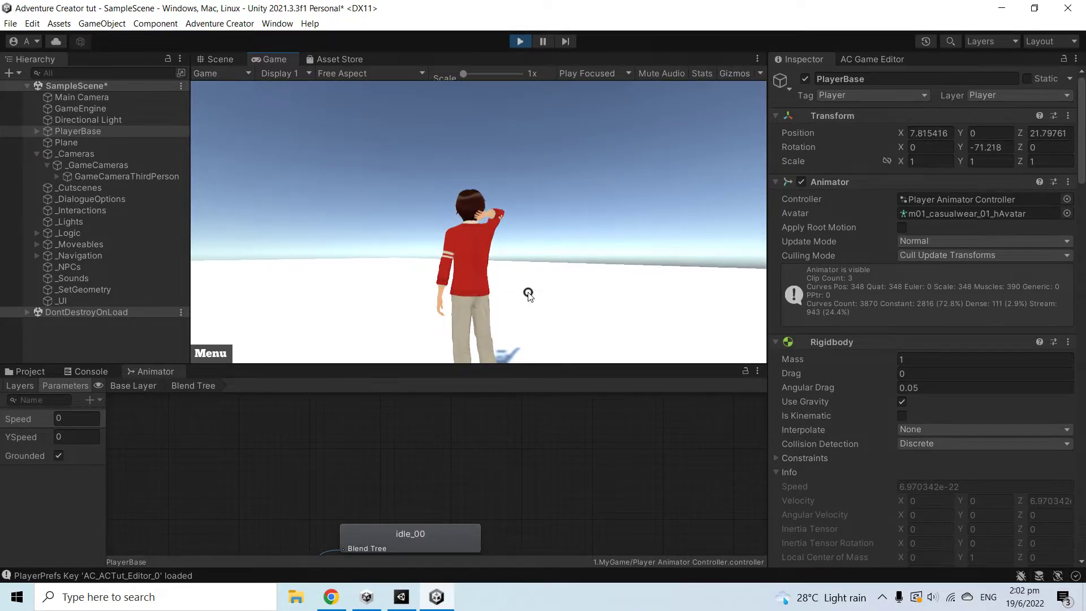
pyautogui.press('w')
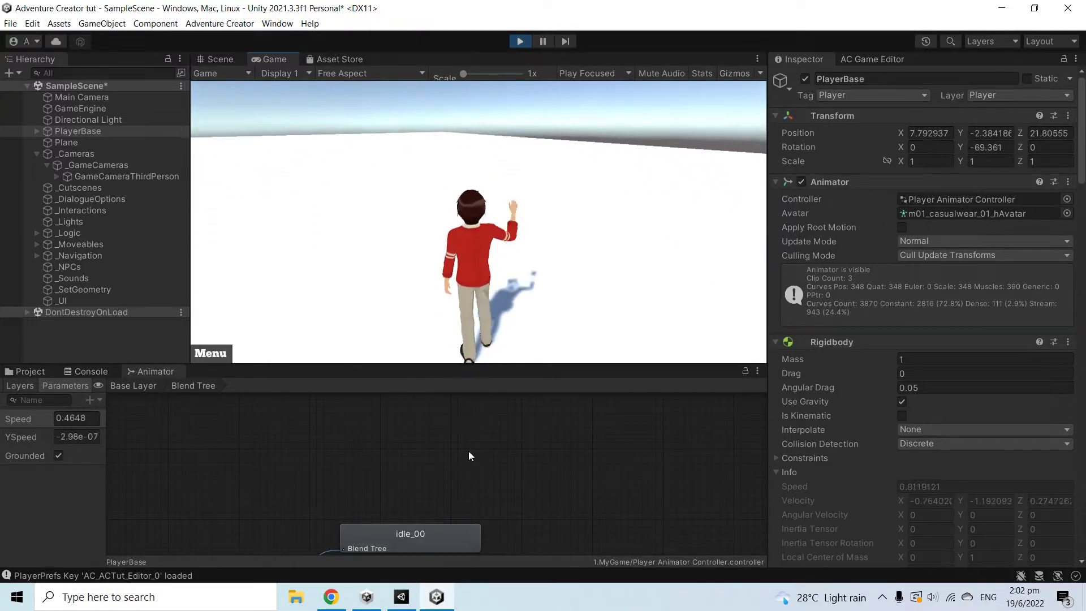
pyautogui.press('a')
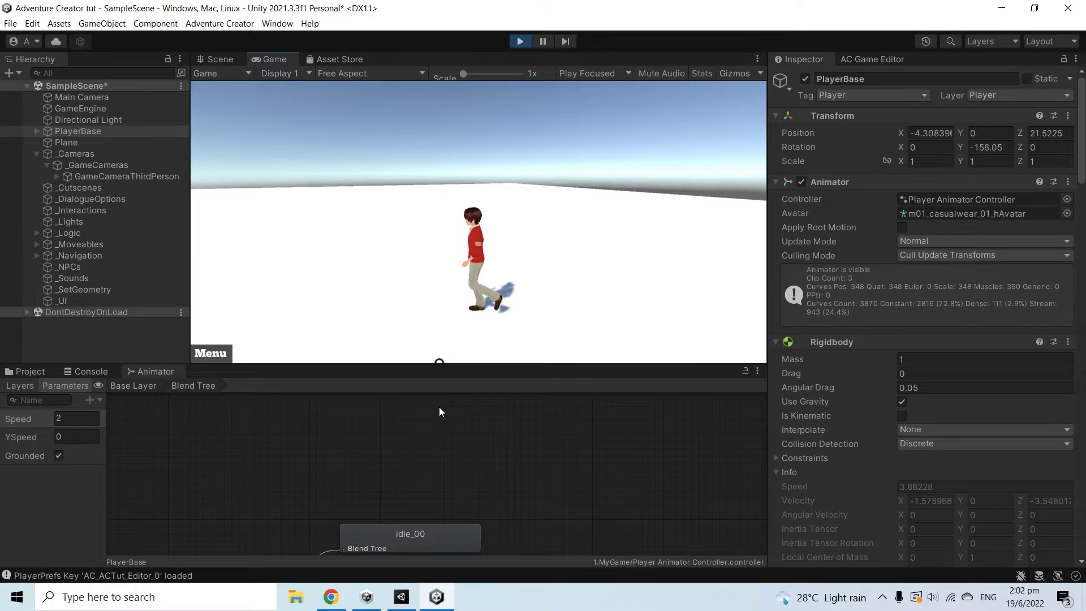
pyautogui.press('w')
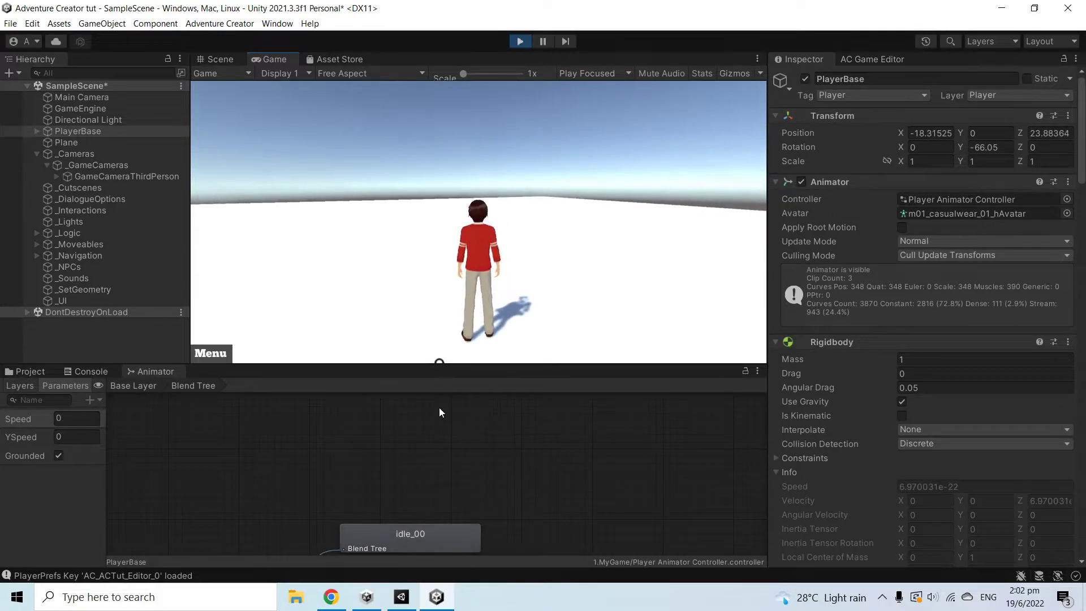
pyautogui.press('w')
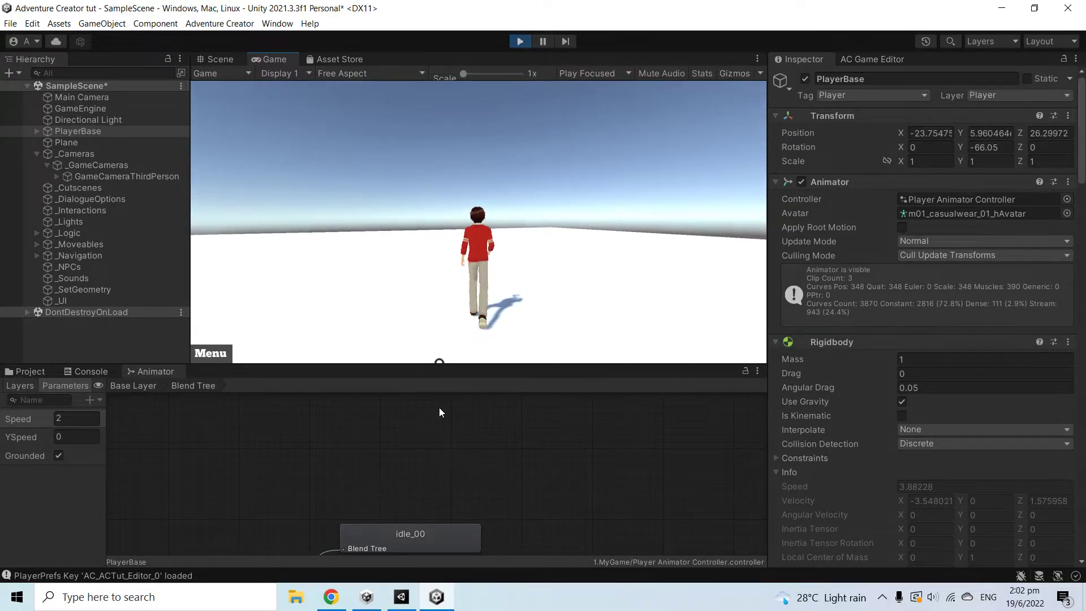
pyautogui.press('s')
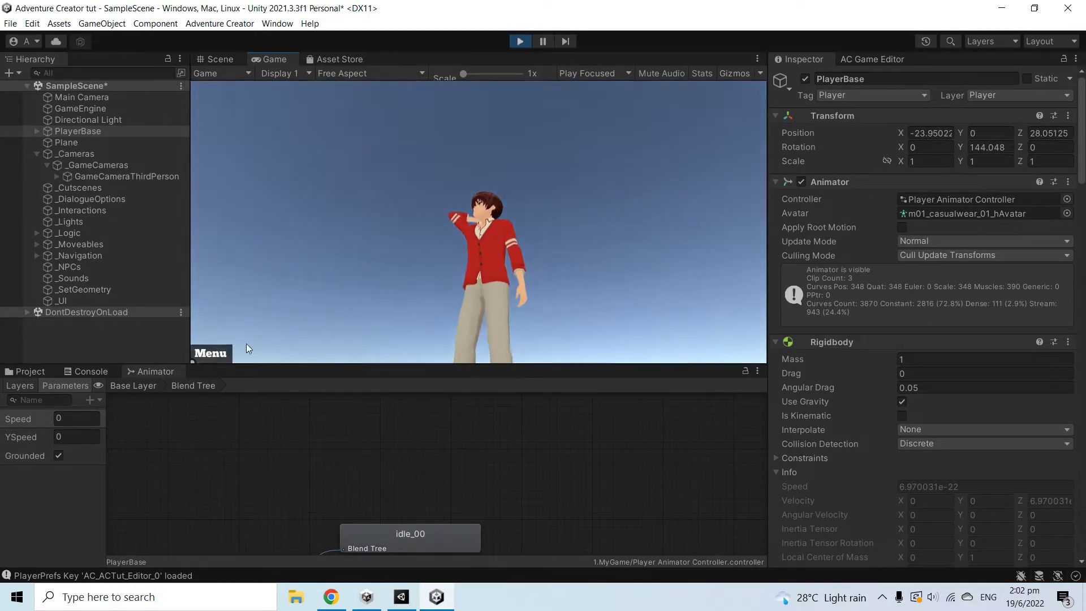
pyautogui.click(521, 41)
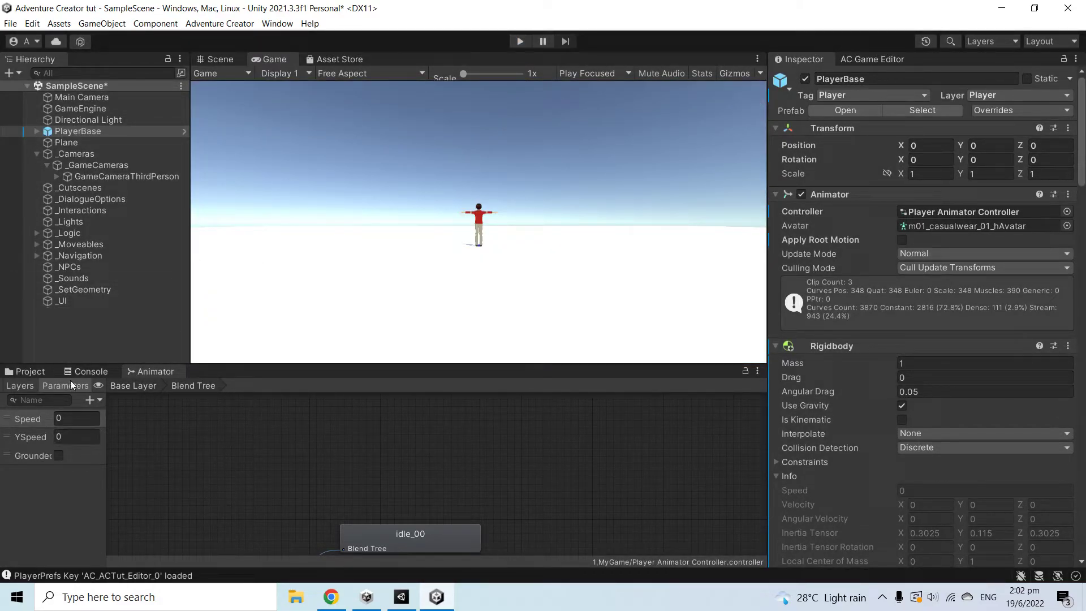
# Step: Set the run_00 motion's threshold to 3 in the player's Blend Tree
pyautogui.click(36, 371)
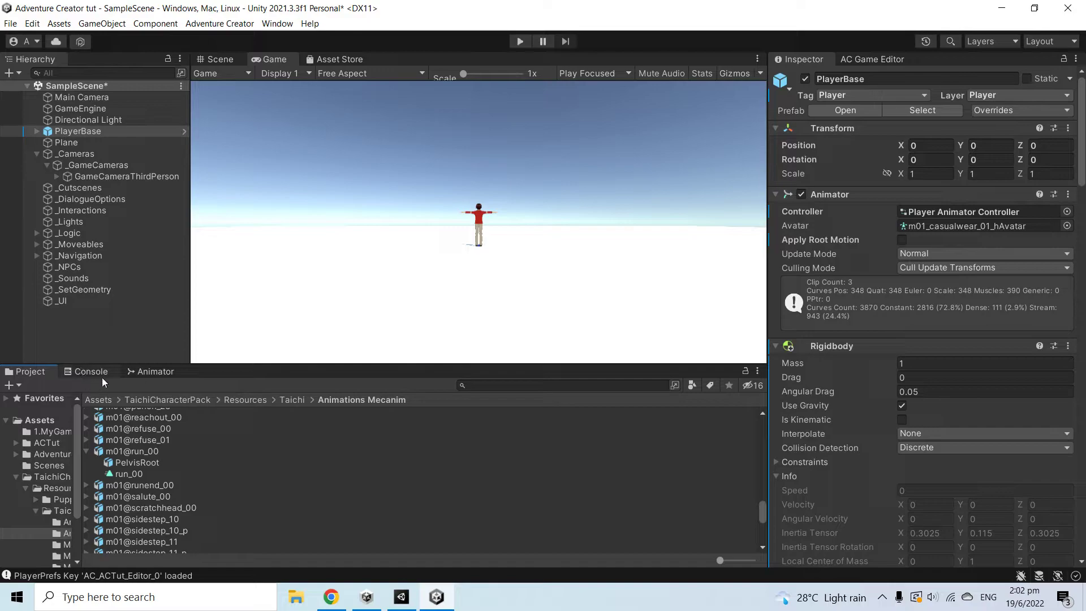
pyautogui.click(153, 373)
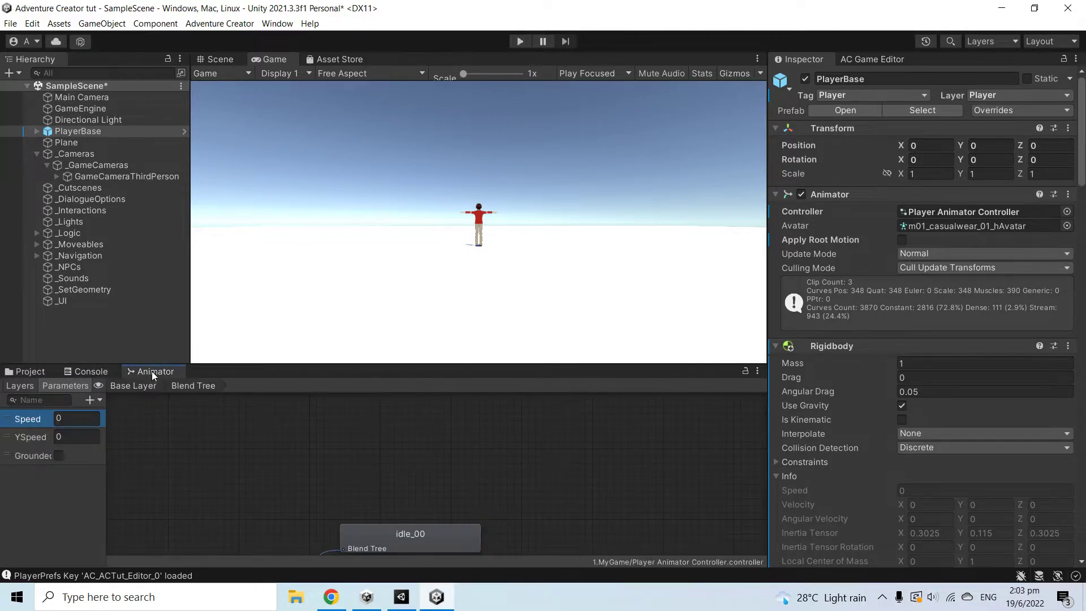
pyautogui.scroll(-3, 348, 483)
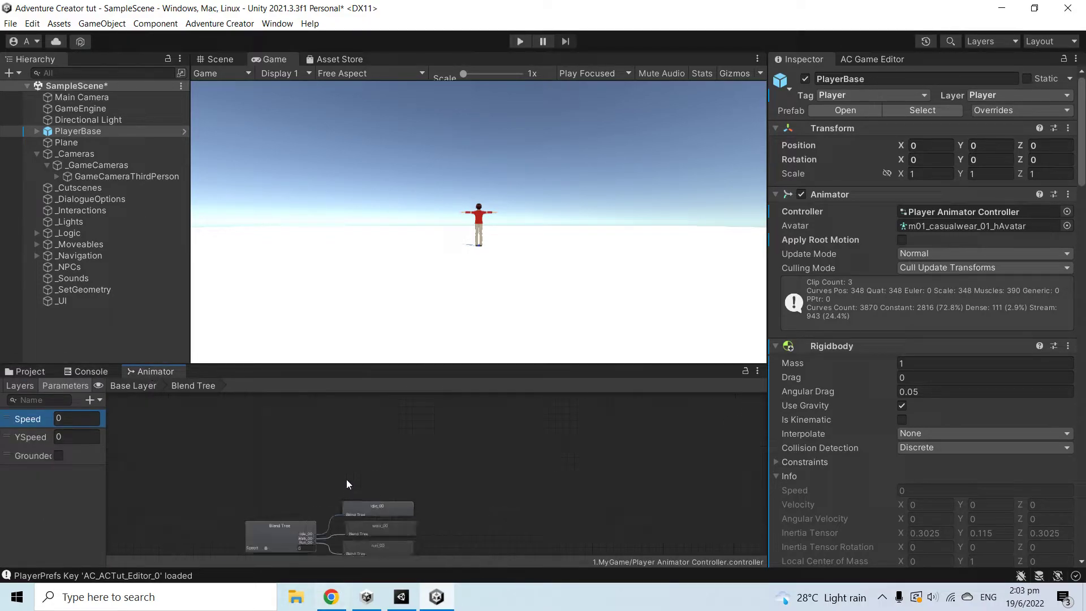
pyautogui.click(264, 524)
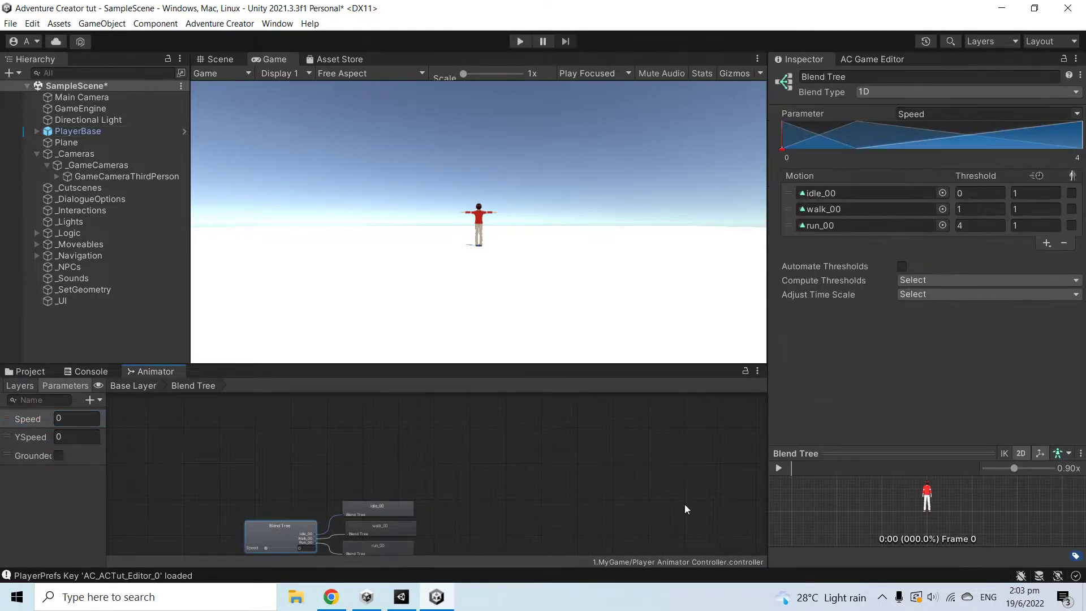
pyautogui.click(993, 215)
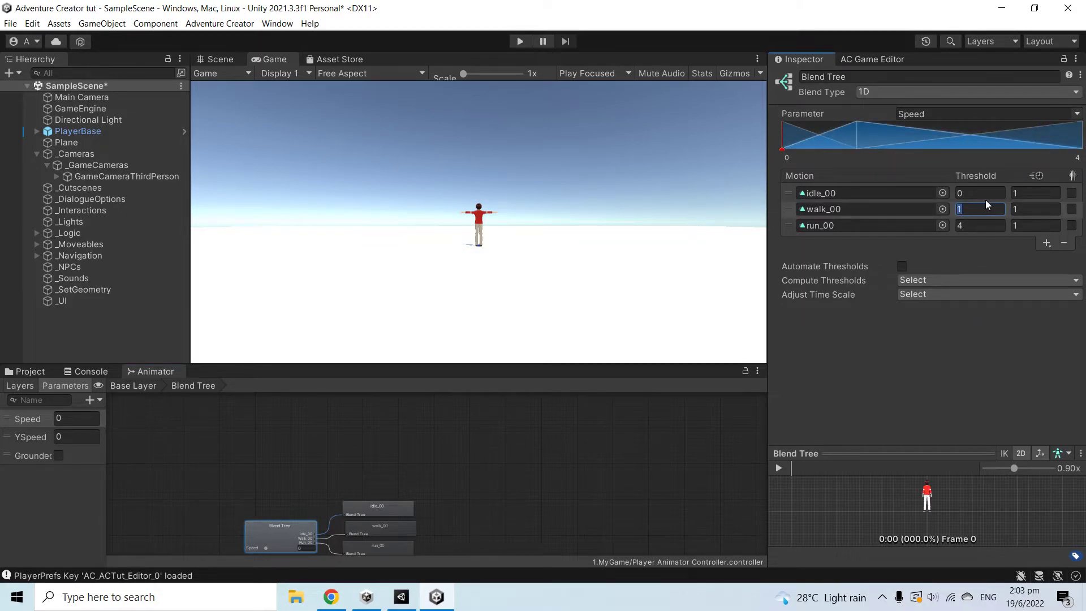
pyautogui.click(986, 231)
pyautogui.write('3')
# Step: Run the game, move the character forward and sideways to test the blended movement animation, and stop the game
pyautogui.click(513, 44)
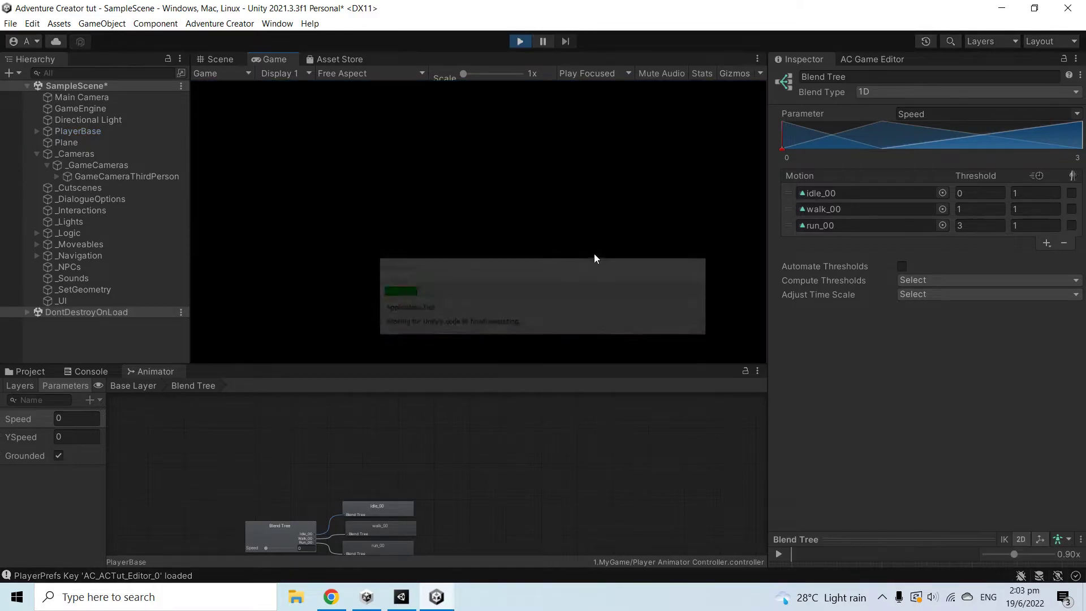
pyautogui.press('w')
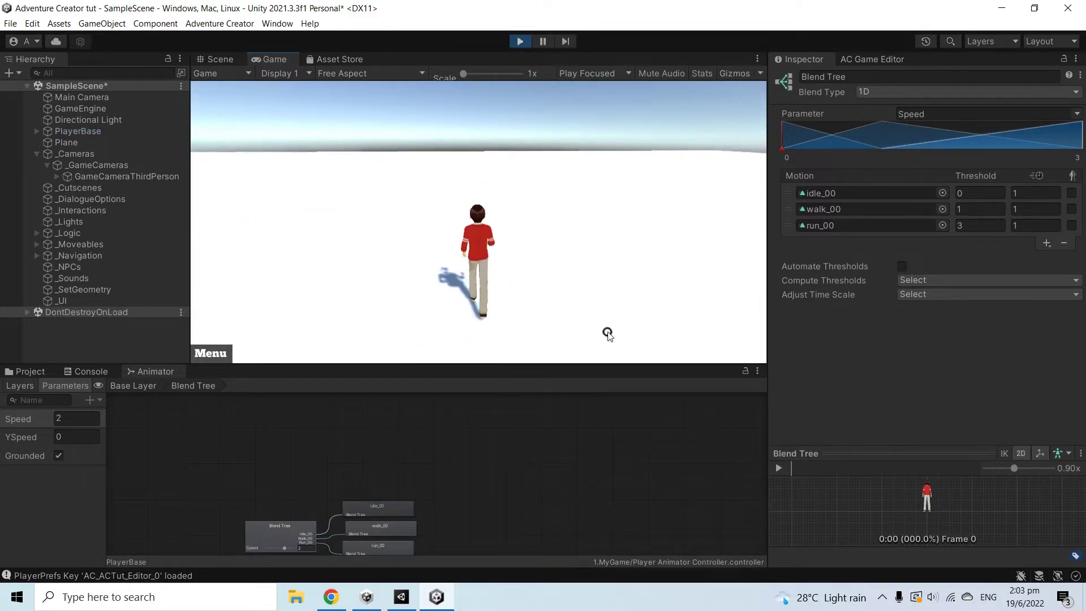
pyautogui.press('d')
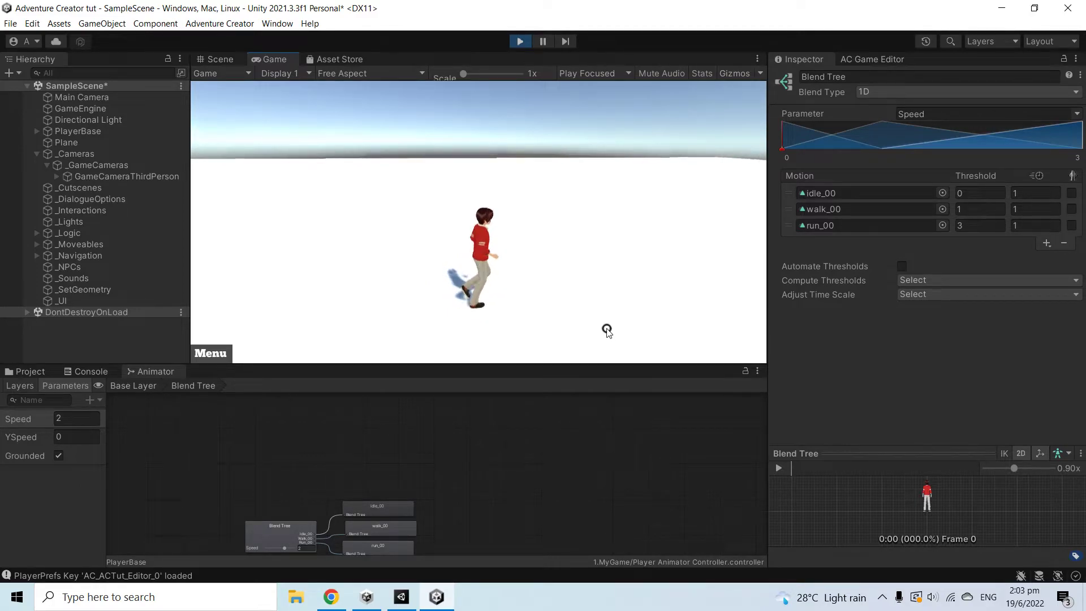
pyautogui.press('w')
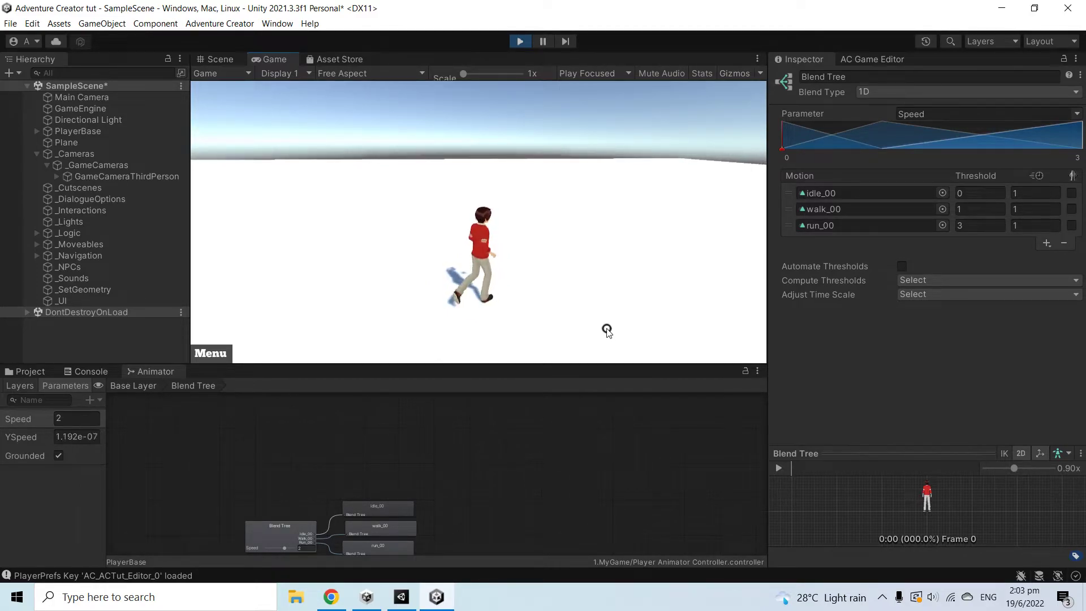
pyautogui.press('a')
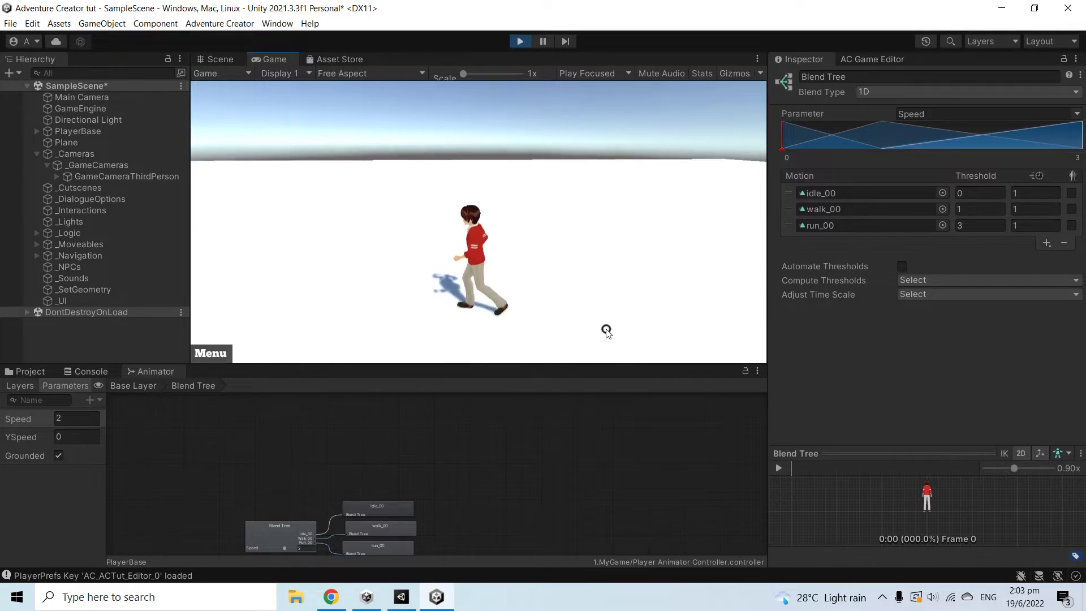
pyautogui.click(519, 41)
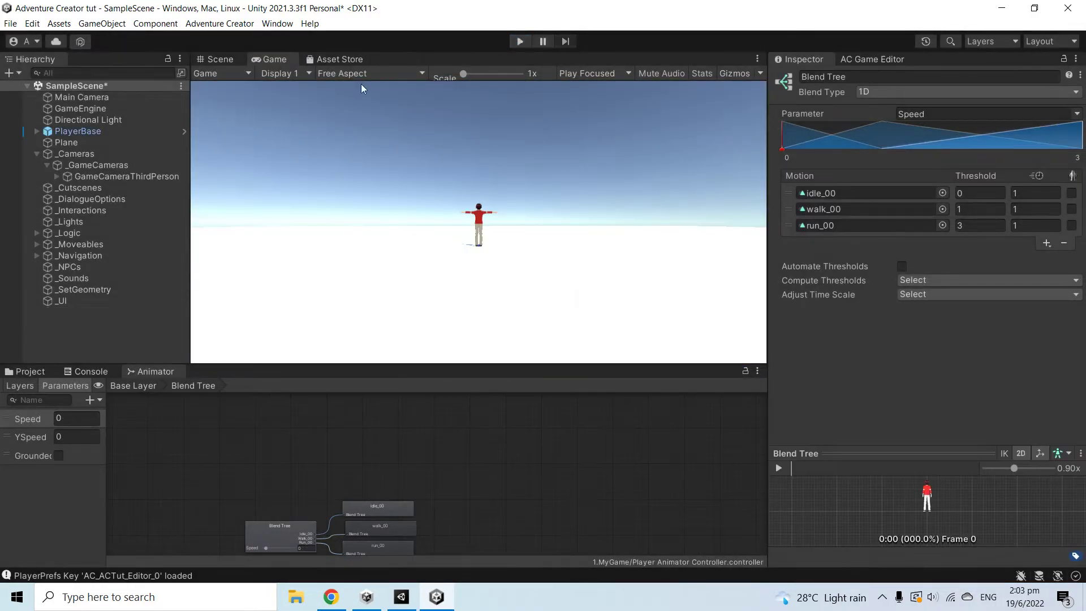
# Step: Examine the Mecanim parameters and the walk and run speed settings of PlayerBase's Player component
pyautogui.click(78, 131)
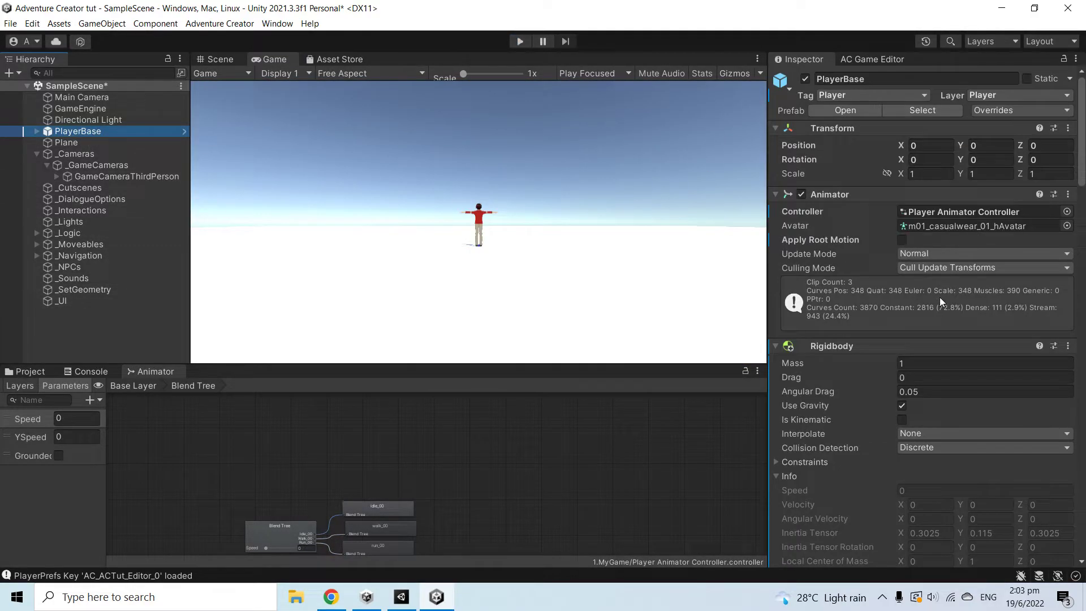
pyautogui.scroll(-5, 939, 302)
pyautogui.scroll(-15, 941, 312)
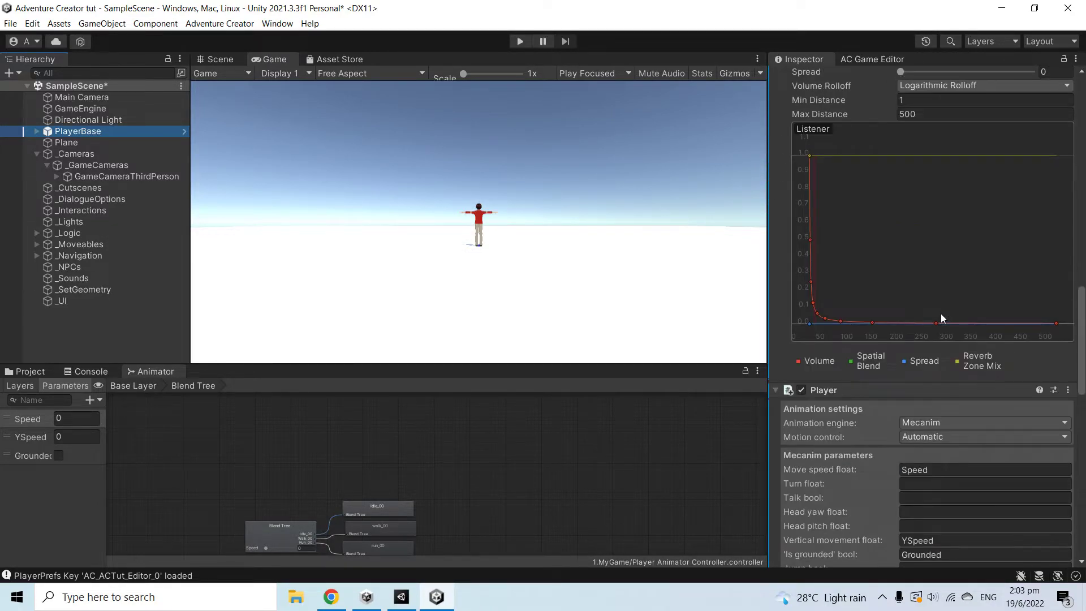
pyautogui.scroll(-2, 941, 318)
pyautogui.scroll(-3, 941, 319)
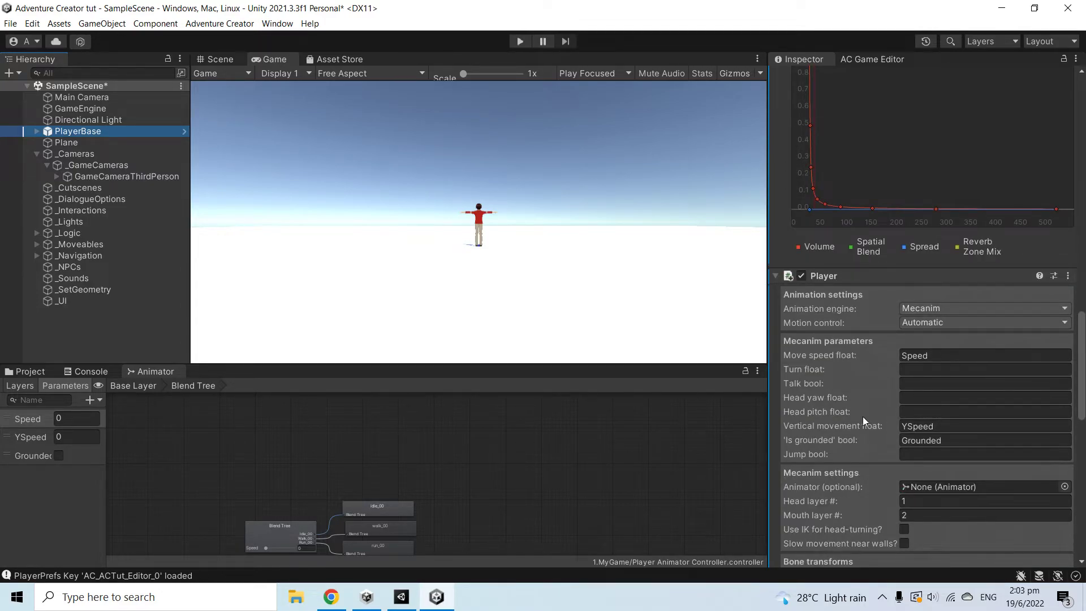
pyautogui.scroll(-3, 861, 415)
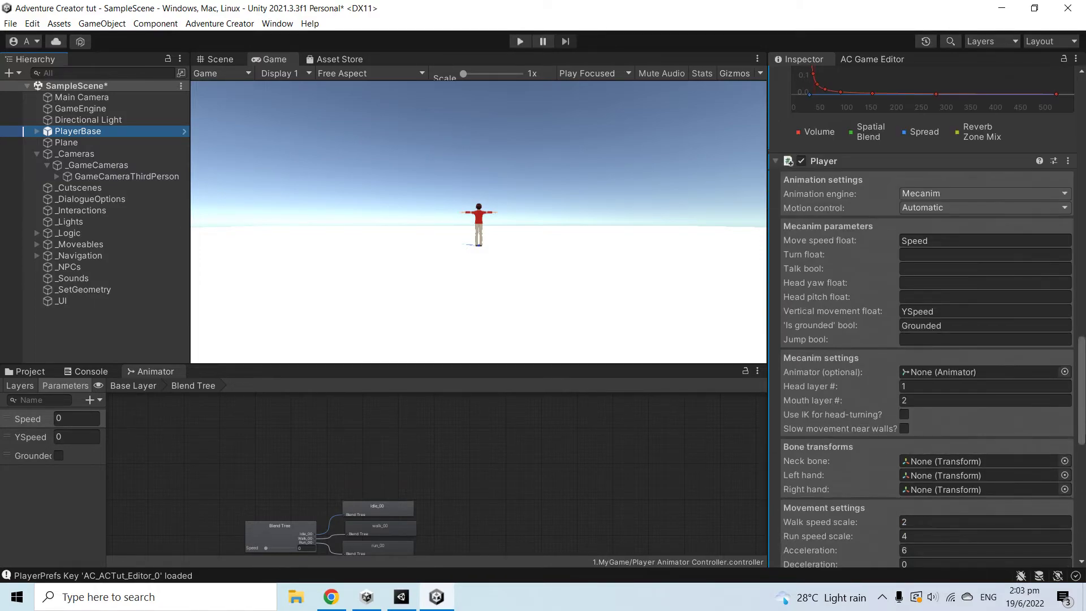
pyautogui.scroll(-3, 984, 417)
pyautogui.scroll(-3, 984, 417)
pyautogui.scroll(-3, 983, 419)
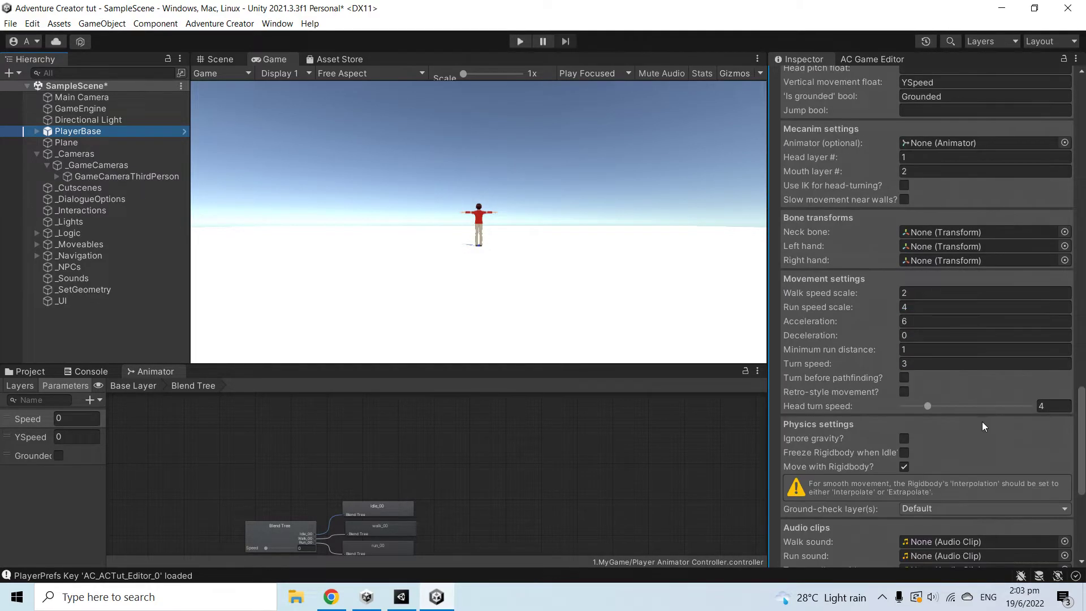
pyautogui.scroll(20, 971, 372)
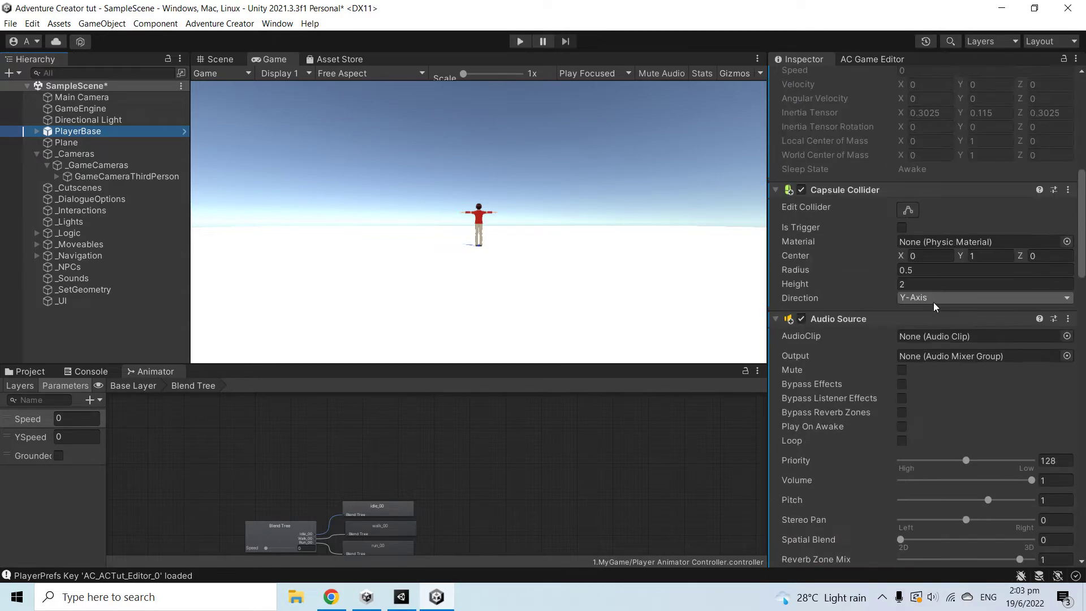
pyautogui.scroll(7, 939, 307)
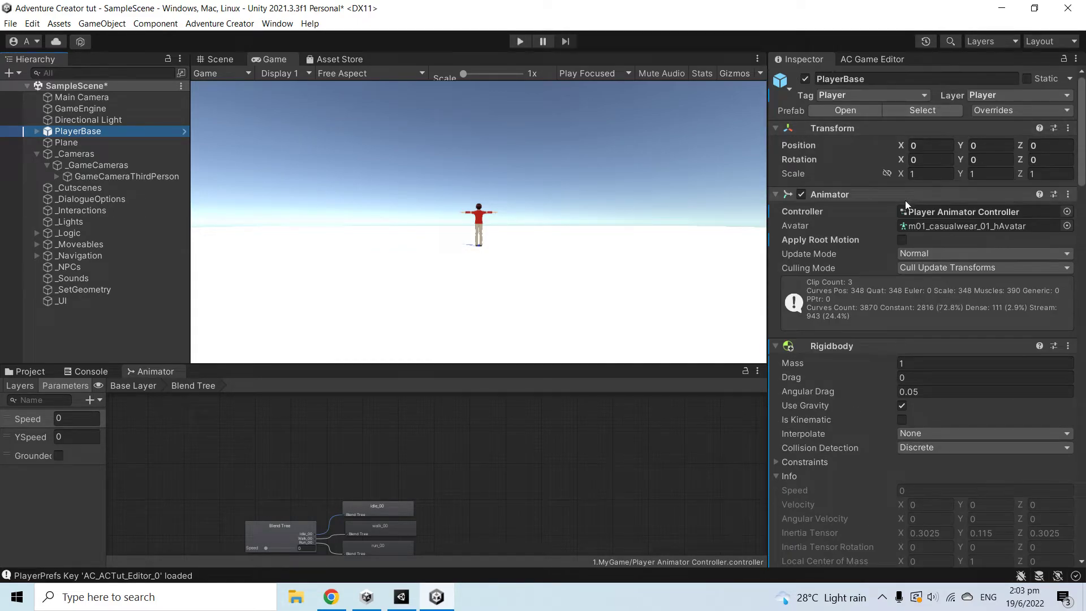
# Step: Check the available inputs in Adventure Creator's Settings manager and open the project's Input Manager settings
pyautogui.click(880, 60)
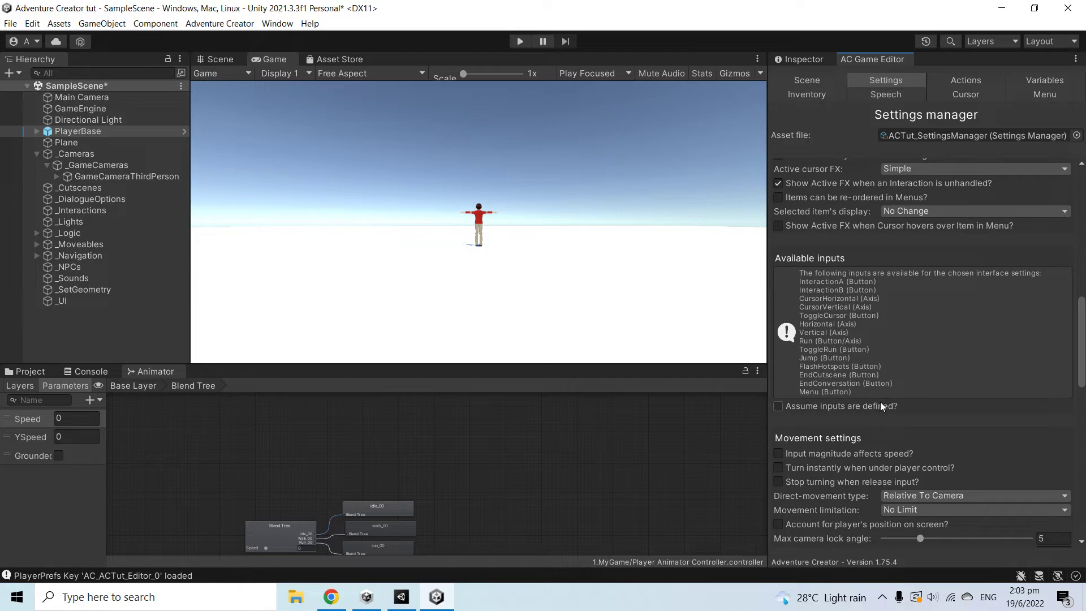
pyautogui.click(32, 25)
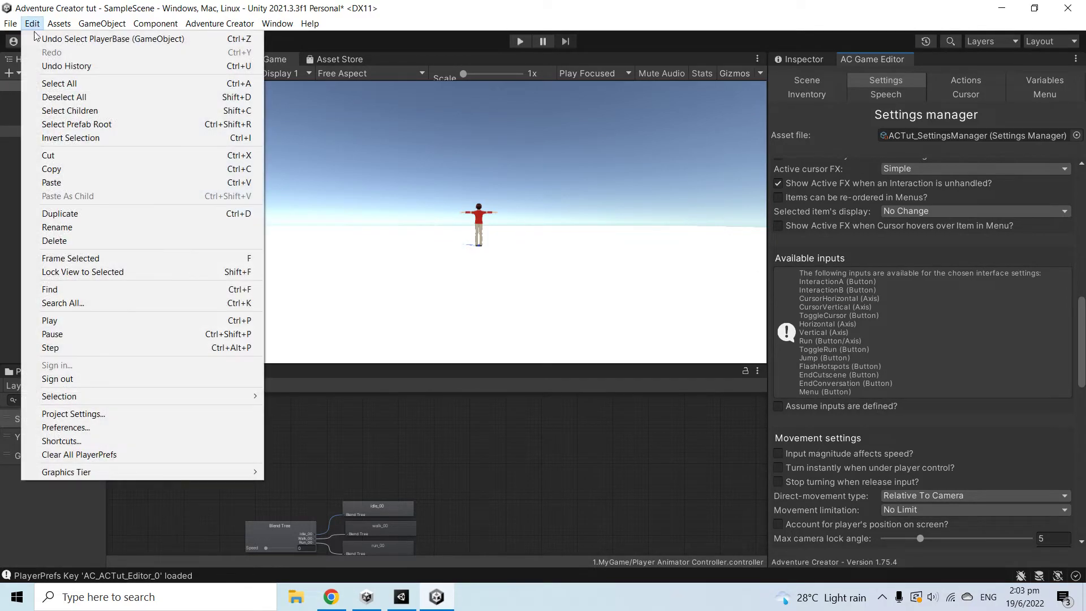
pyautogui.click(67, 415)
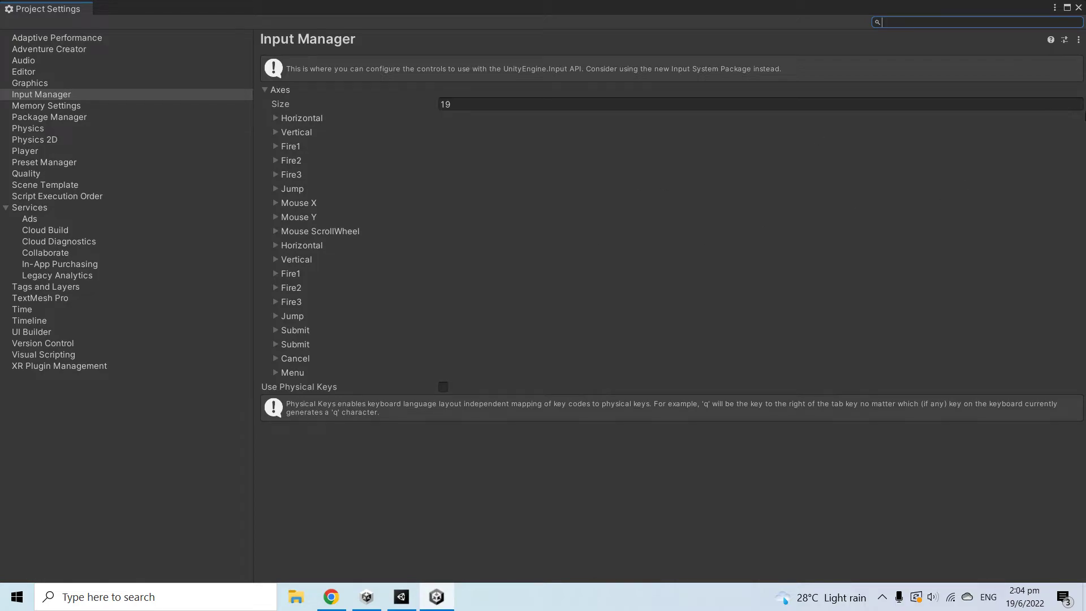
pyautogui.click(1080, 44)
pyautogui.click(793, 247)
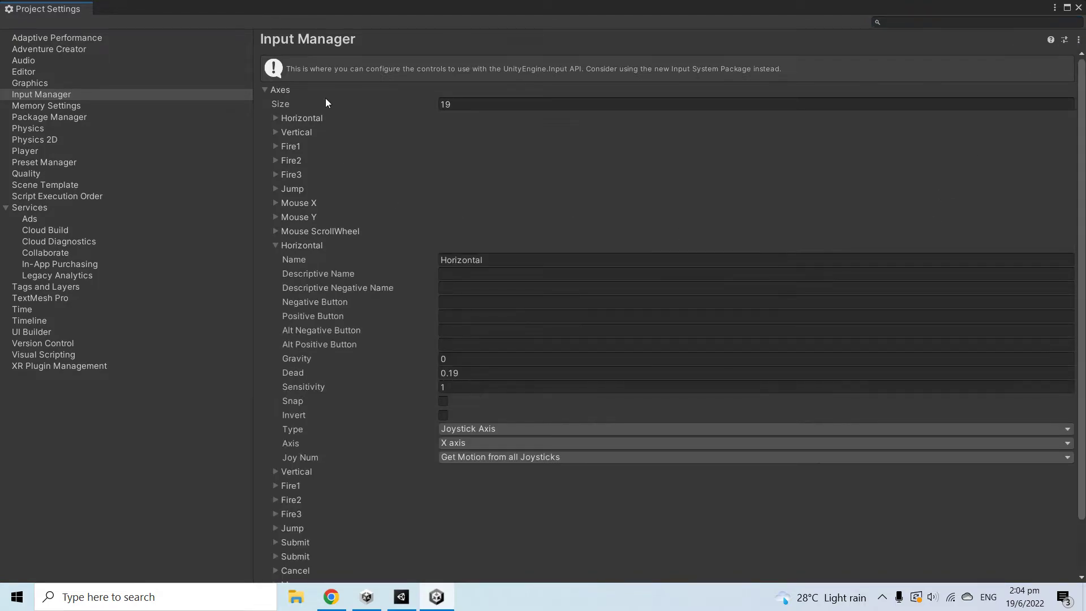
# Step: Examine the button assignments of the Fire1, Fire2 and Fire3 axes in the Input Manager
pyautogui.click(266, 92)
pyautogui.click(267, 92)
pyautogui.click(267, 91)
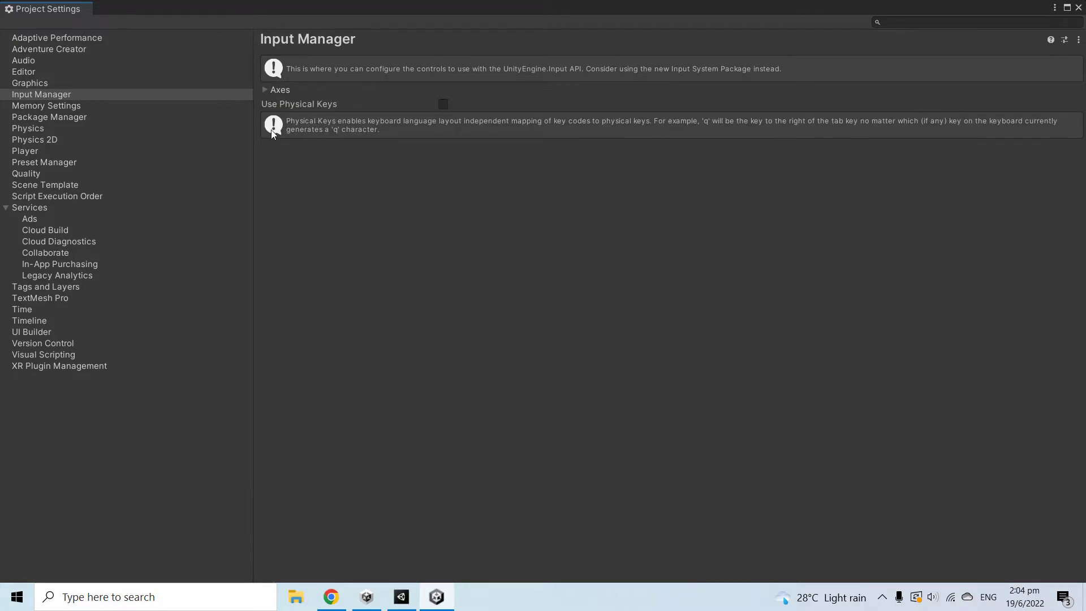
pyautogui.click(266, 94)
pyautogui.scroll(-3, 485, 350)
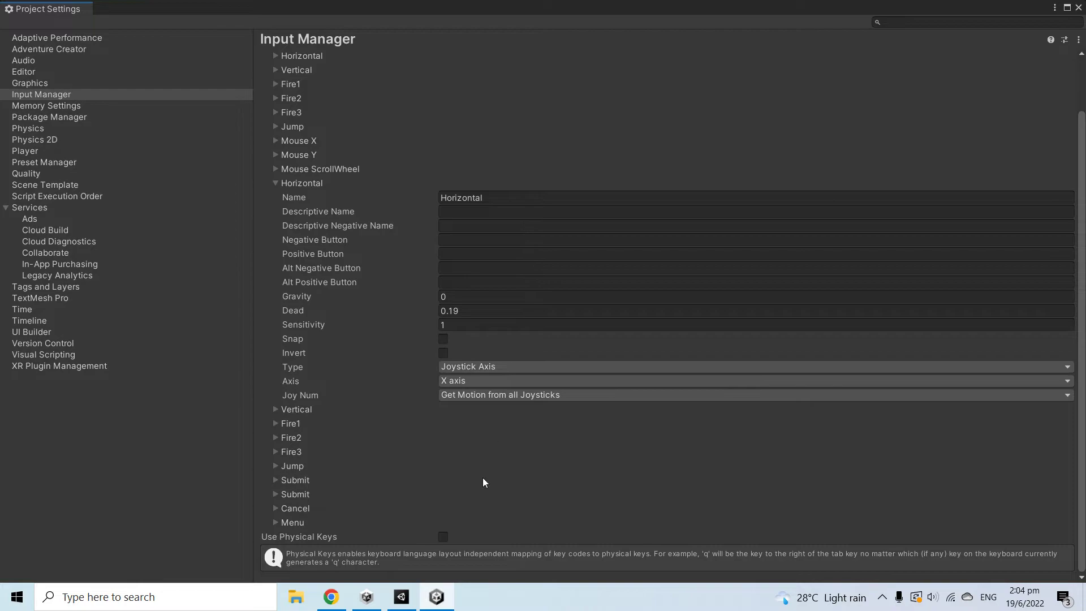
pyautogui.click(275, 424)
pyautogui.click(276, 423)
pyautogui.click(275, 438)
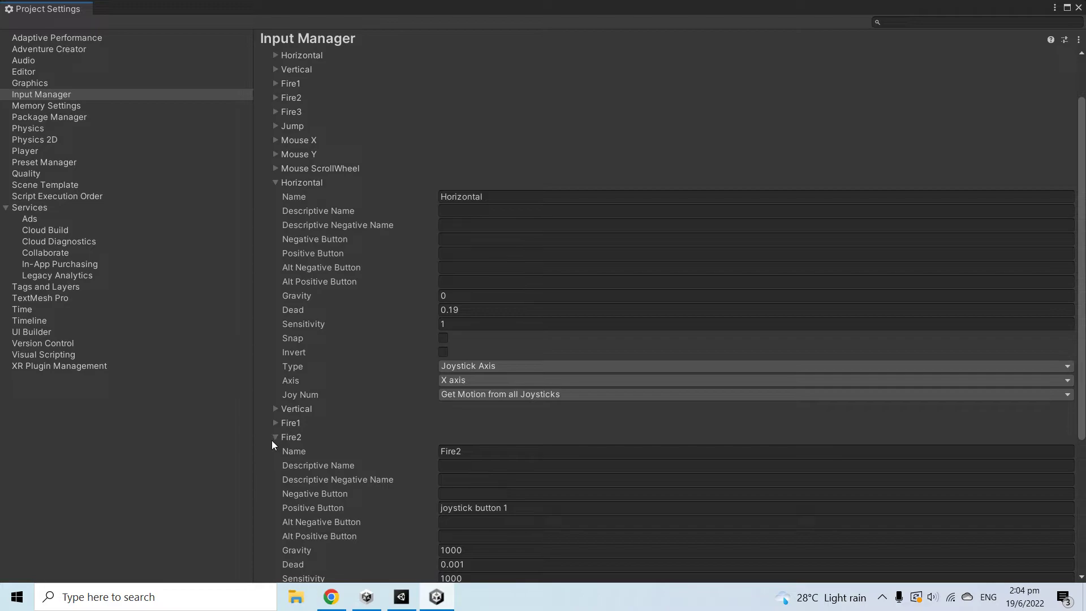
pyautogui.click(273, 438)
pyautogui.click(277, 85)
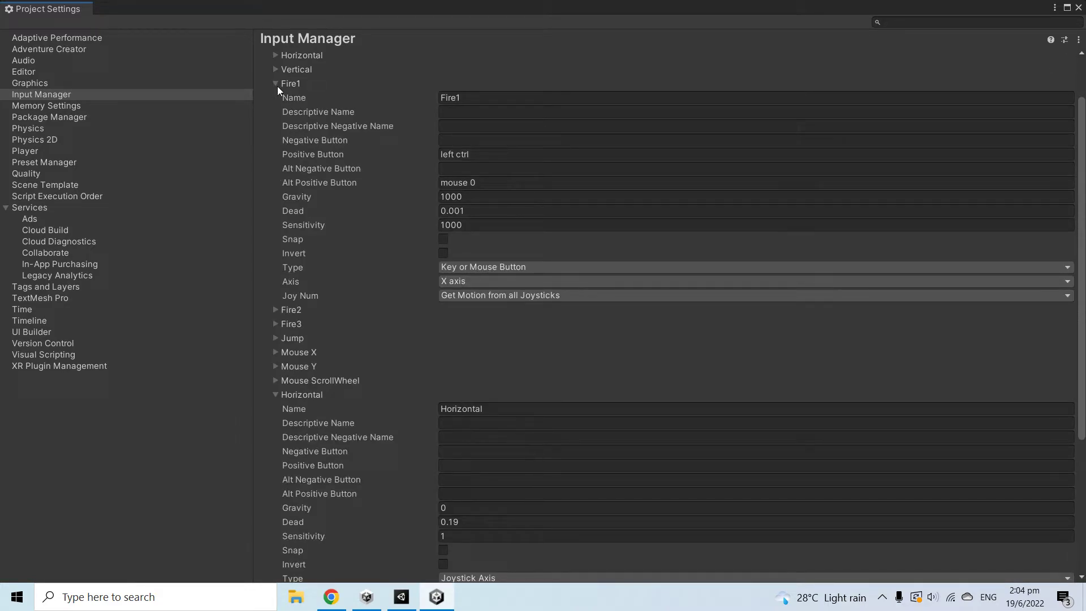
pyautogui.click(276, 84)
pyautogui.click(276, 97)
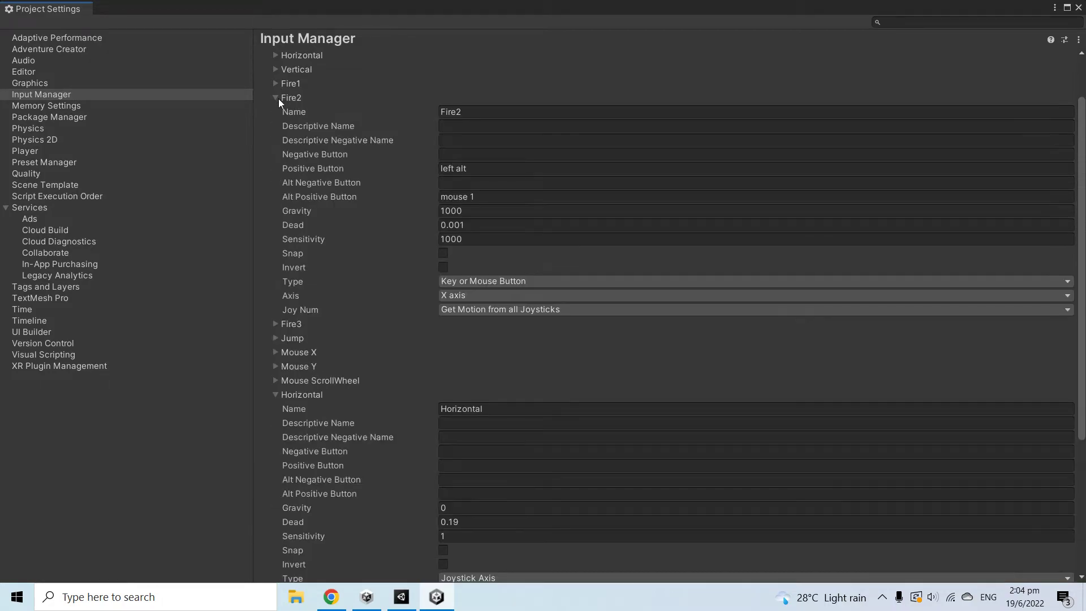
pyautogui.click(277, 98)
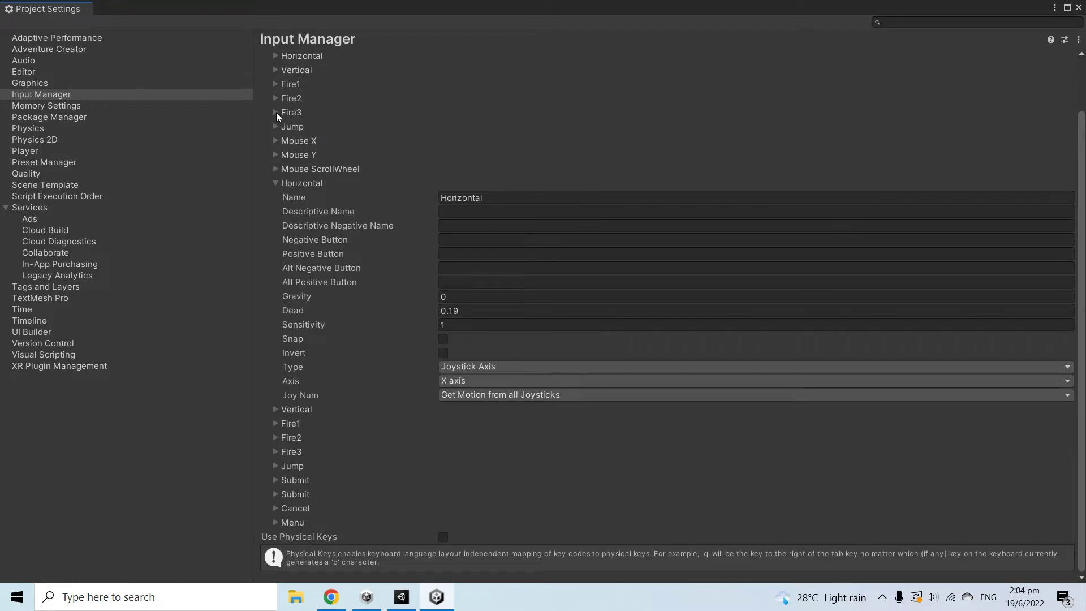
pyautogui.click(276, 112)
pyautogui.click(276, 112)
# Step: Duplicate the first Fire3 axis, which uses left shift, and name the copy Run
pyautogui.rightClick(297, 111)
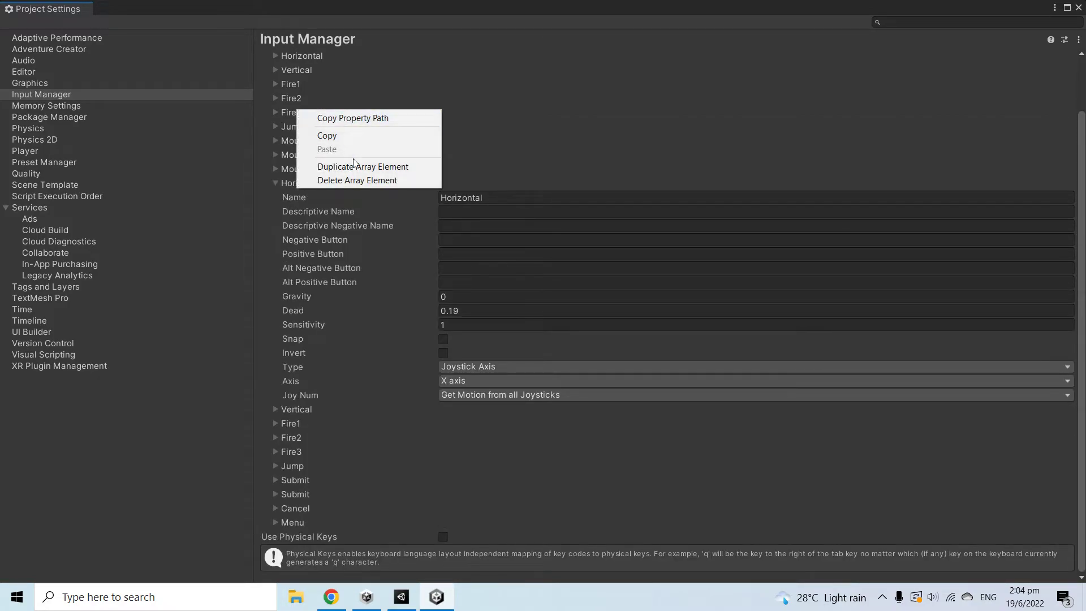
pyautogui.click(364, 170)
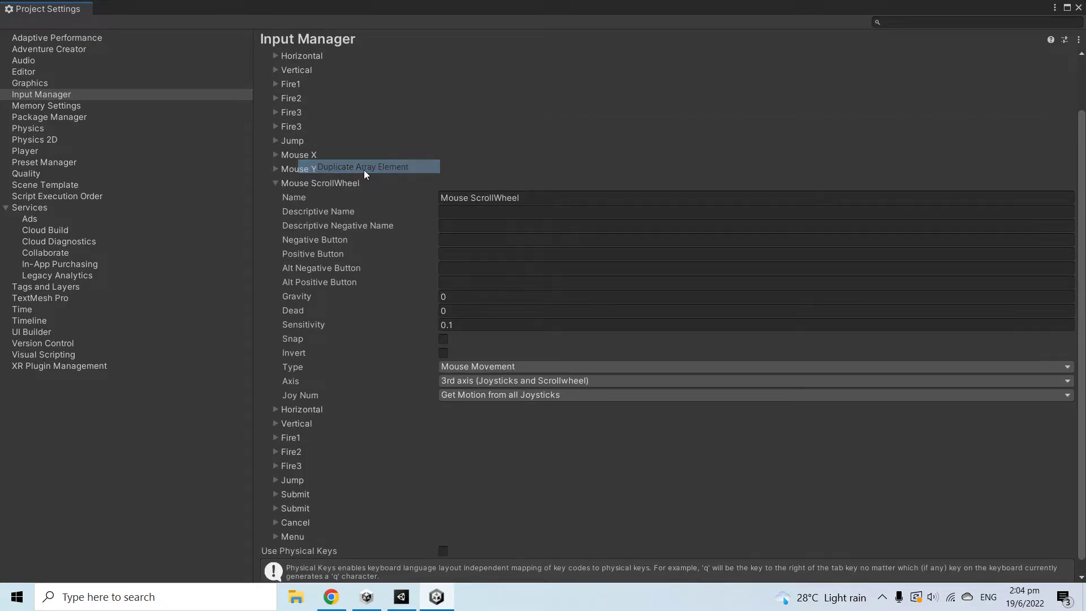
pyautogui.click(302, 126)
pyautogui.click(553, 139)
pyautogui.write('Run')
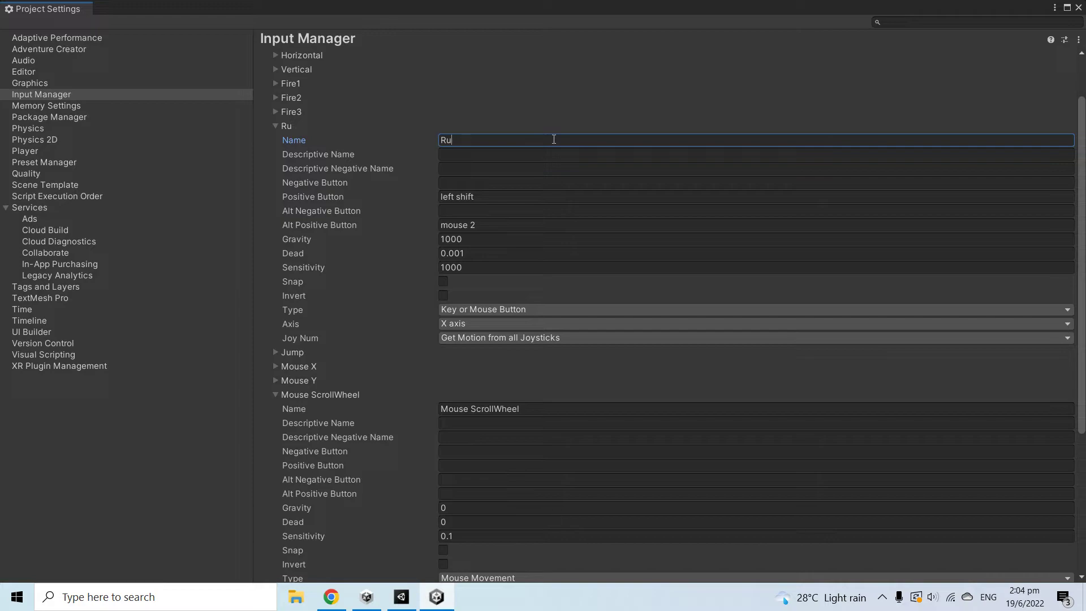
# Step: Clear the Run axis's Alt Positive Button and close the Project Settings
pyautogui.click(1078, 8)
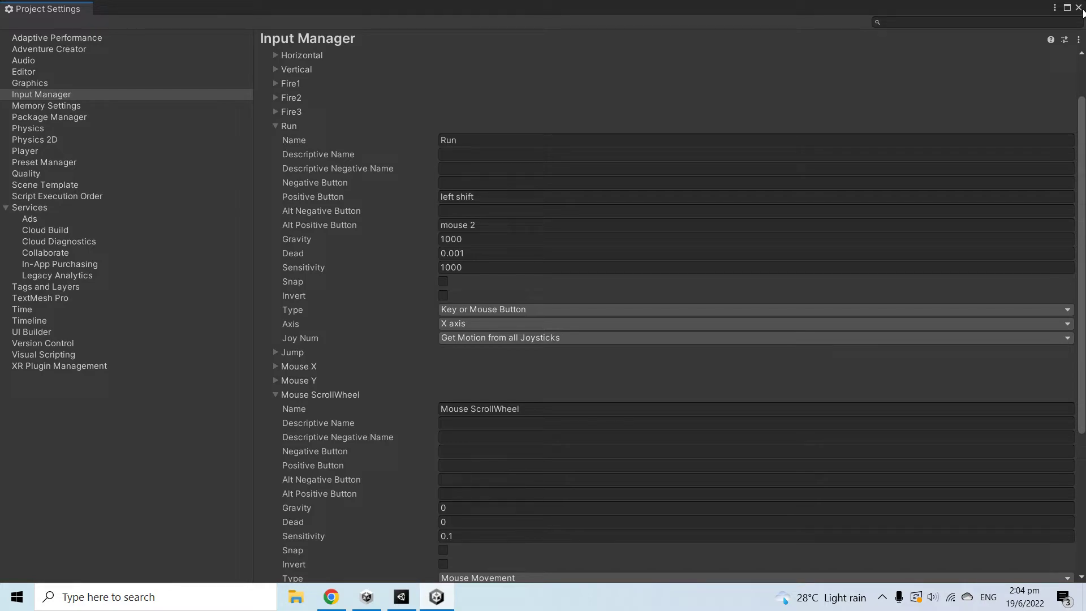
pyautogui.click(507, 229)
pyautogui.press('BackSpace')
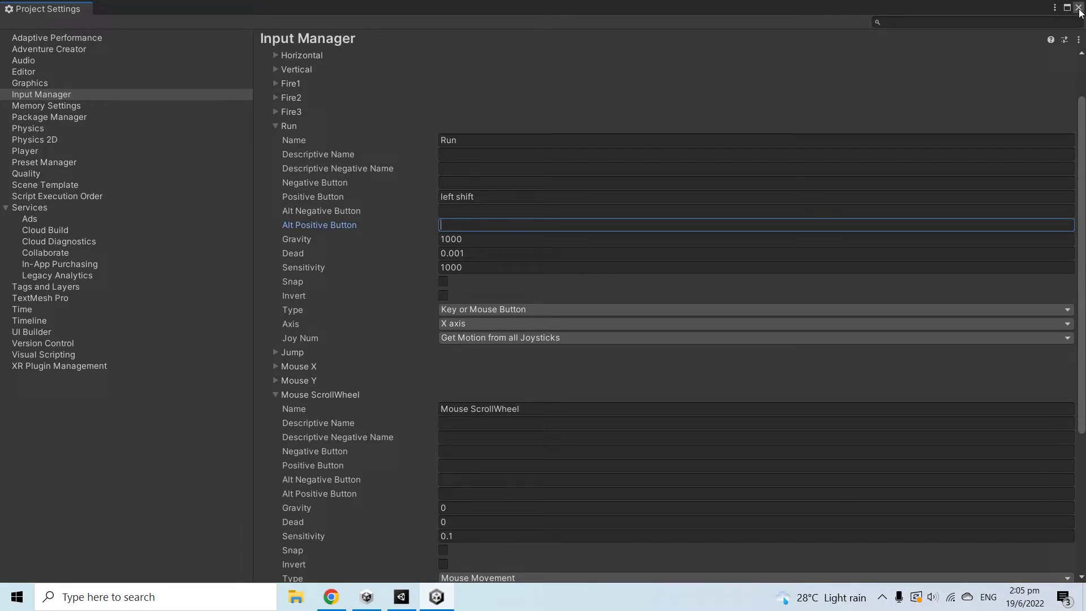
pyautogui.click(1078, 9)
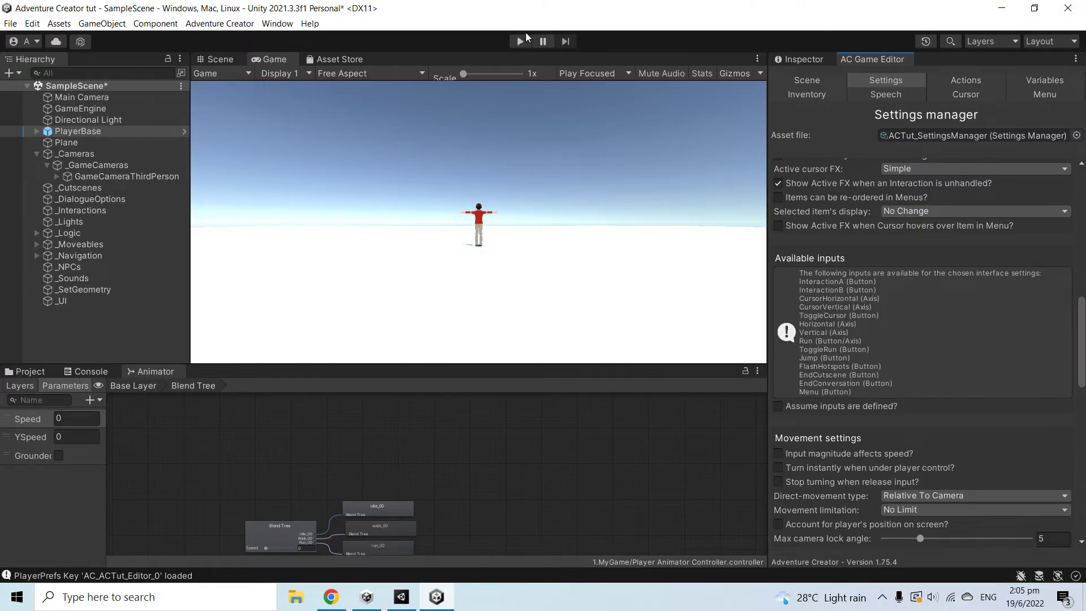
# Step: Run the game, test walking and running with the character in several directions, and stop the game
pyautogui.click(520, 42)
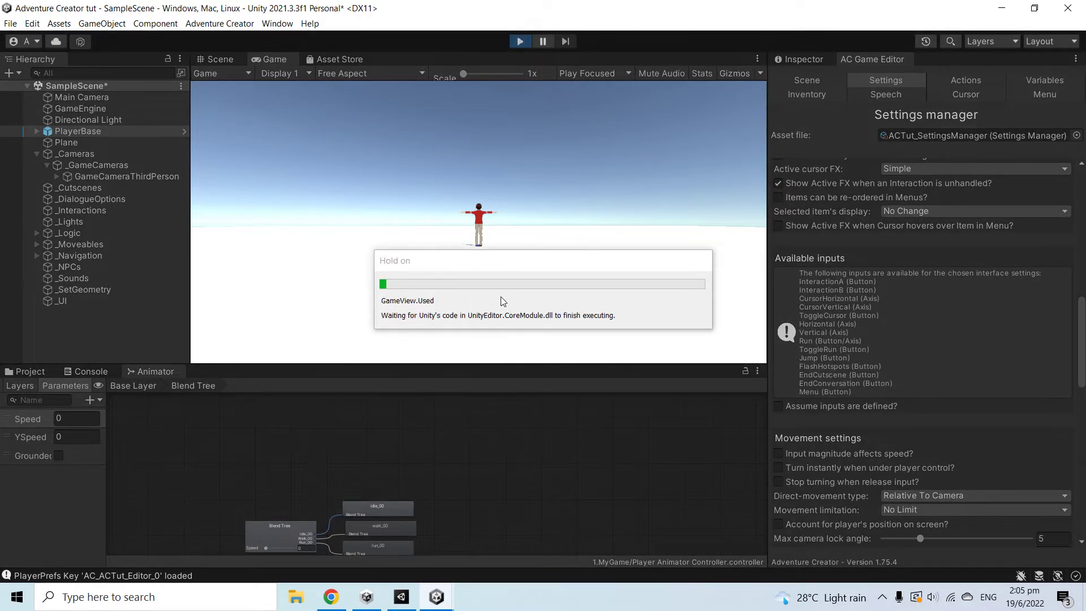
pyautogui.press('w')
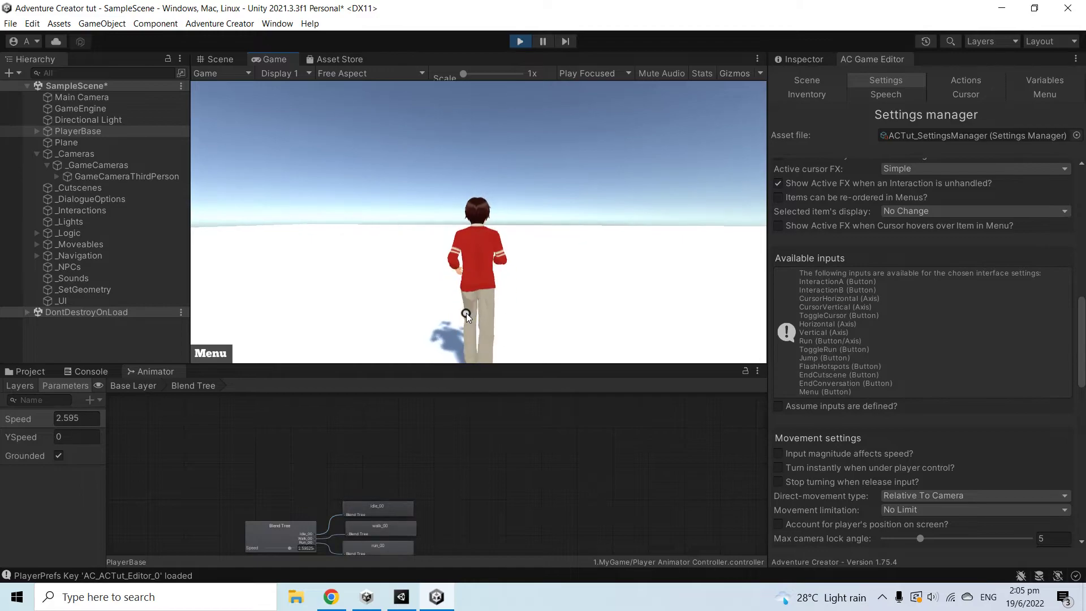
pyautogui.press('d')
pyautogui.press('a')
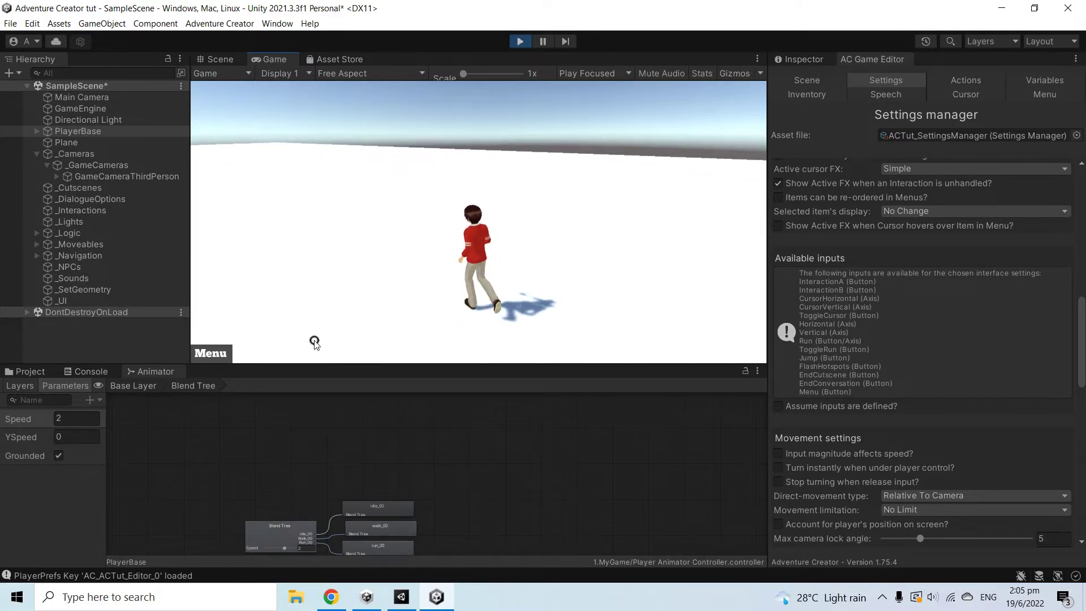
pyautogui.press('shift')
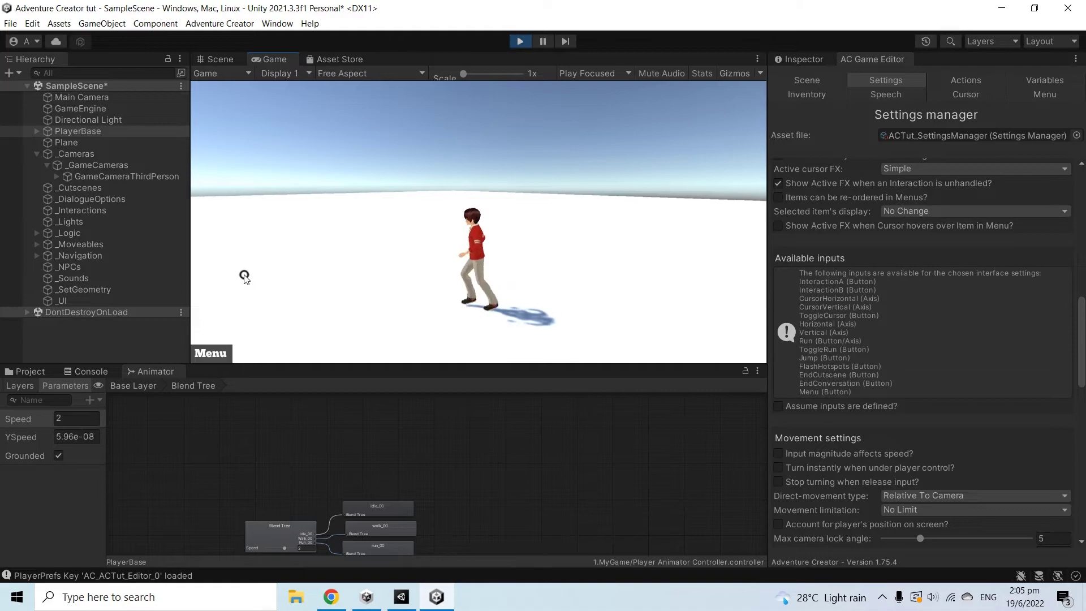
pyautogui.press('shift')
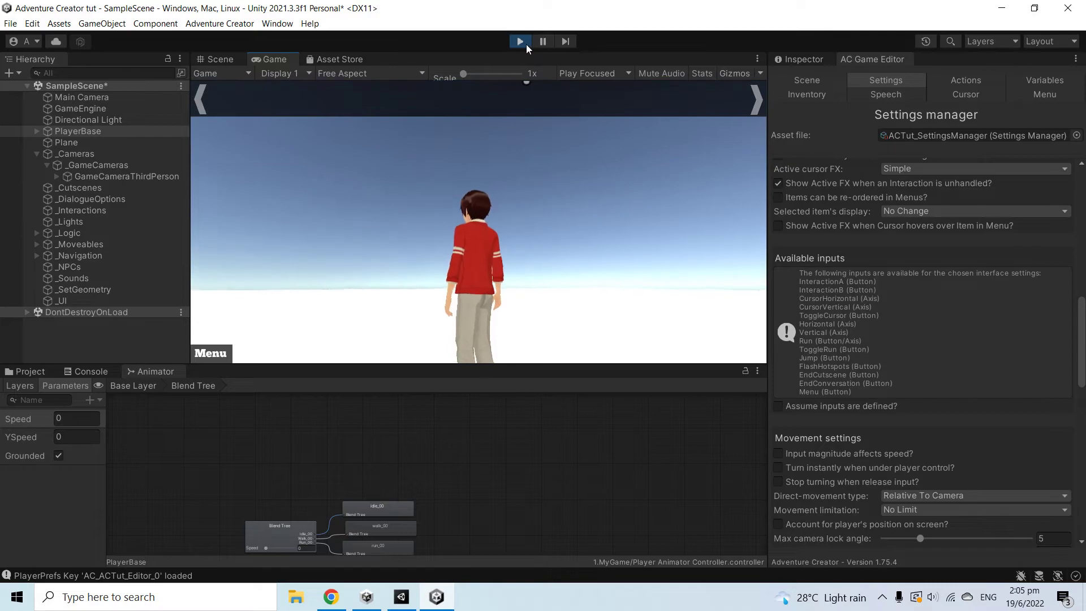
pyautogui.click(520, 41)
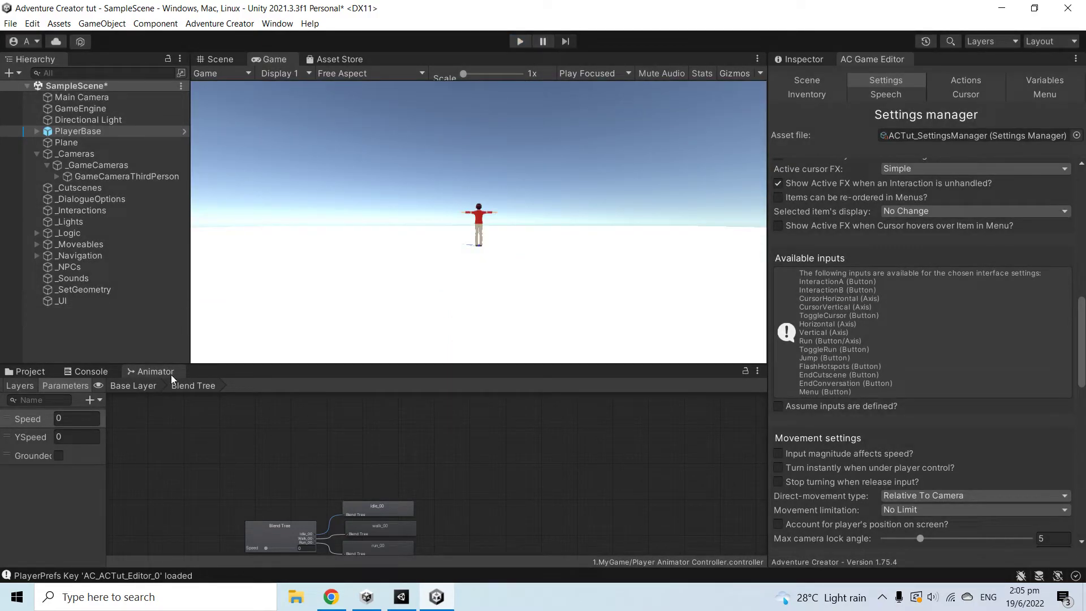
# Step: Dock the Animator window beside the Scene and Game views and return to its Base Layer
pyautogui.click(556, 482)
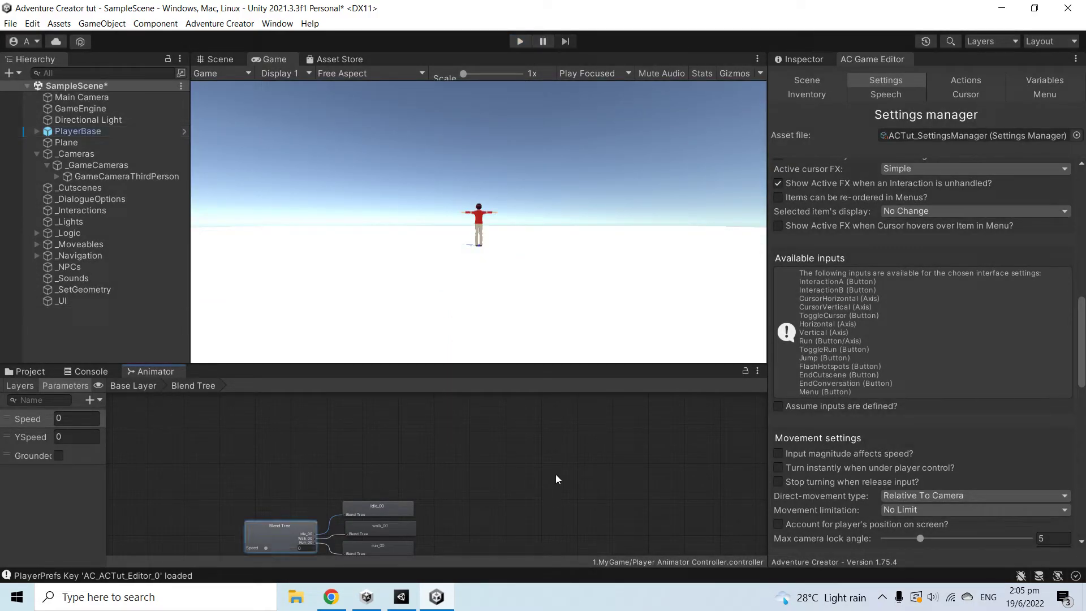
pyautogui.moveTo(162, 372); pyautogui.dragTo(467, 64)
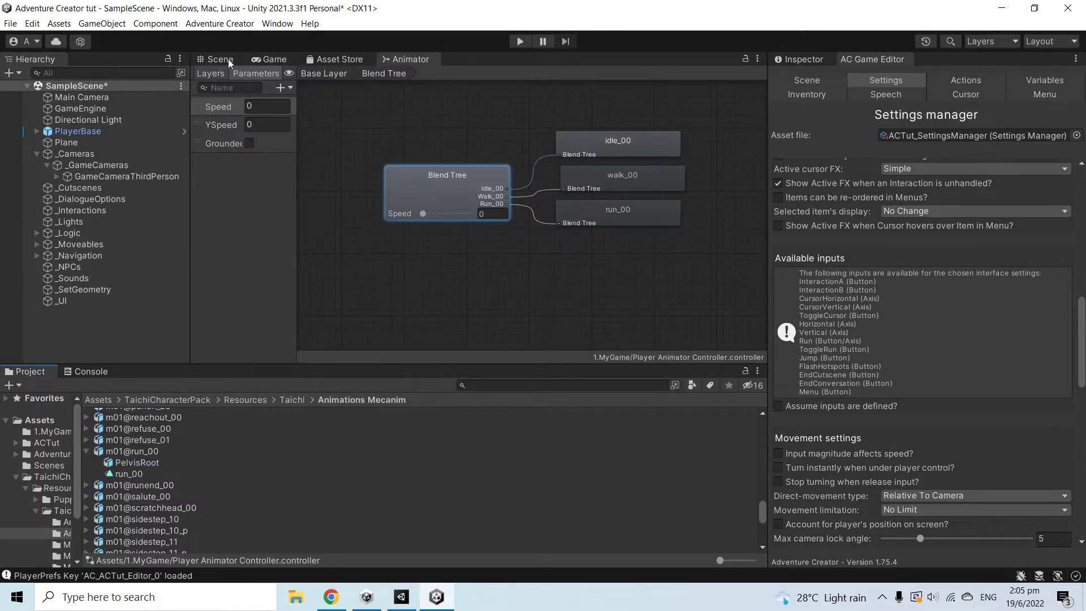
pyautogui.click(332, 76)
pyautogui.scroll(-5, 543, 303)
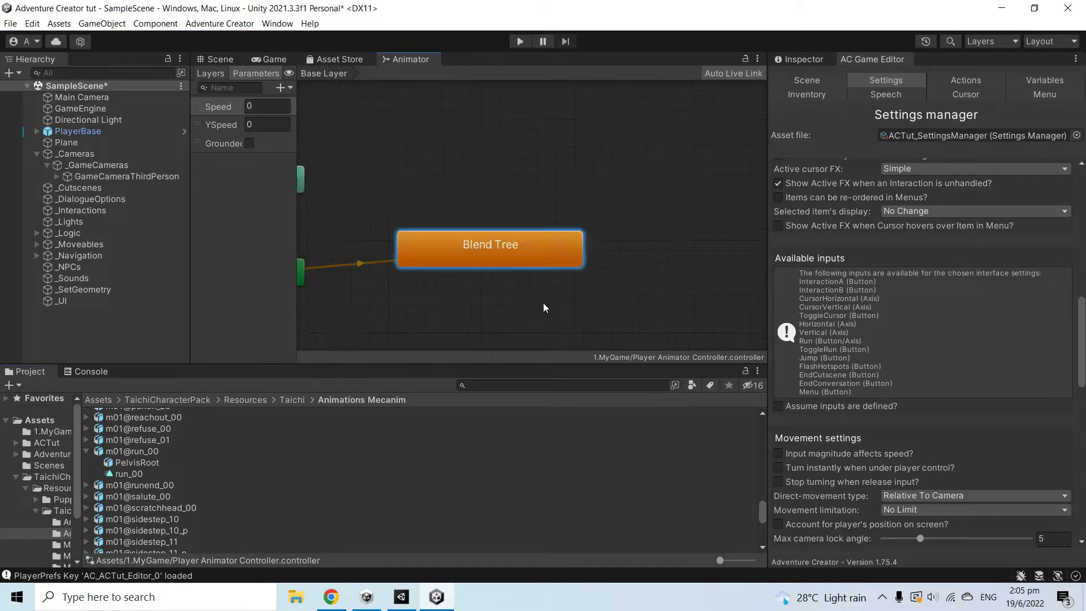
# Step: Rename the Blend Tree state as Locomotion and move it up and away from the Entry node
pyautogui.click(797, 58)
pyautogui.click(888, 83)
pyautogui.write('Locomotion')
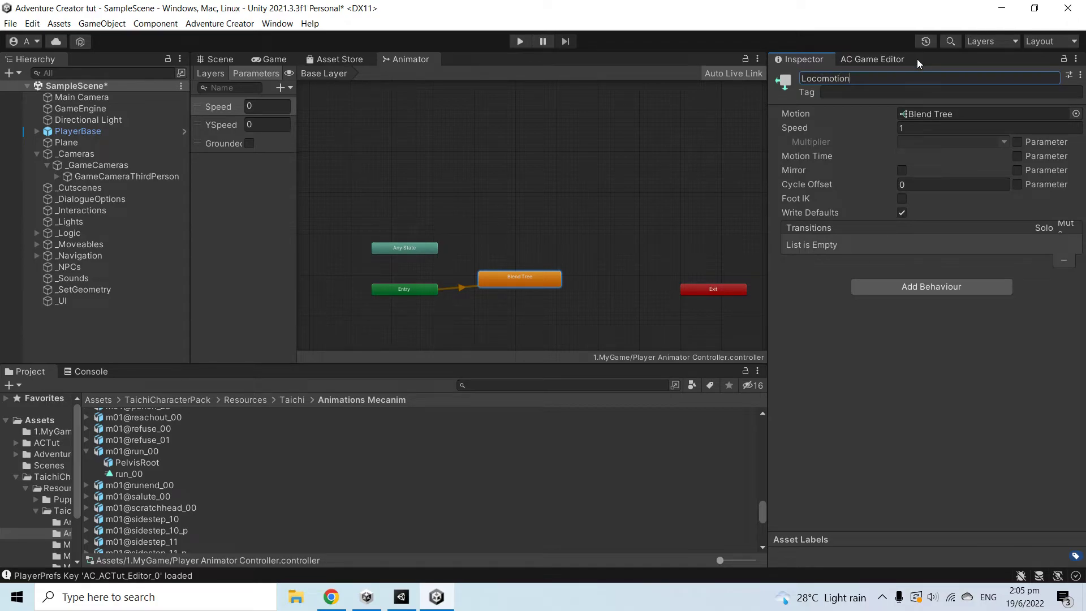
pyautogui.click(511, 277)
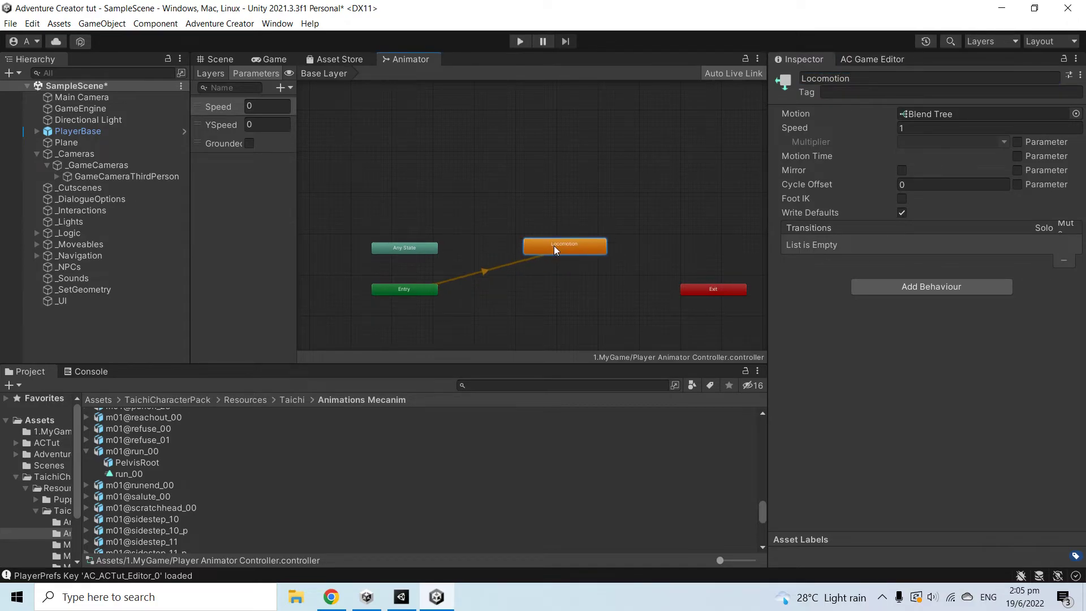
pyautogui.scroll(5, 555, 245)
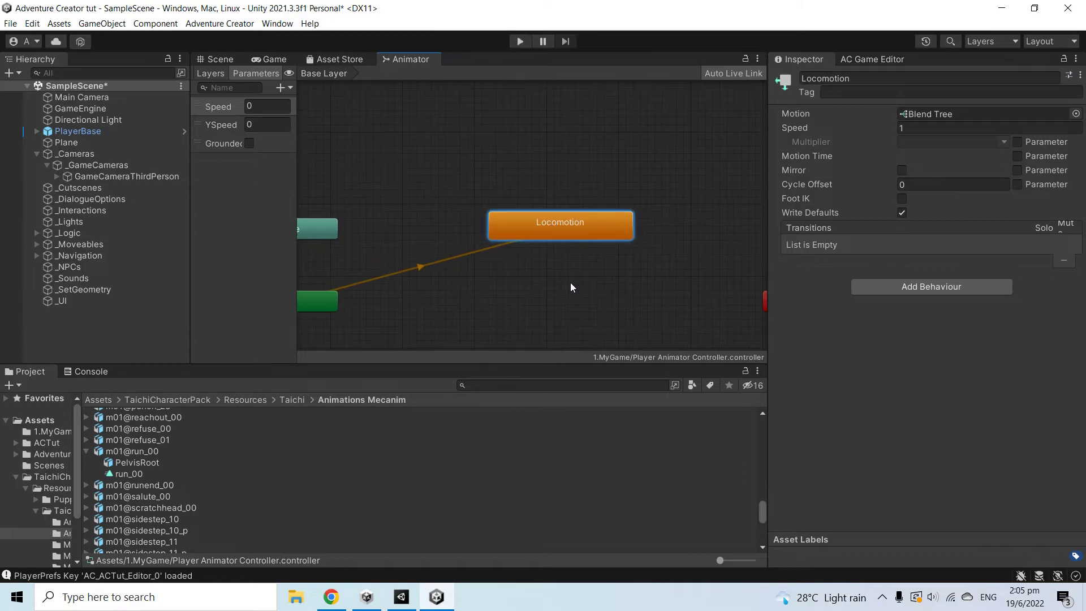
# Step: Add the jump_11 and jump_12 animation clips as states above Locomotion and align jump_11 over jump_12
pyautogui.rightClick(490, 199)
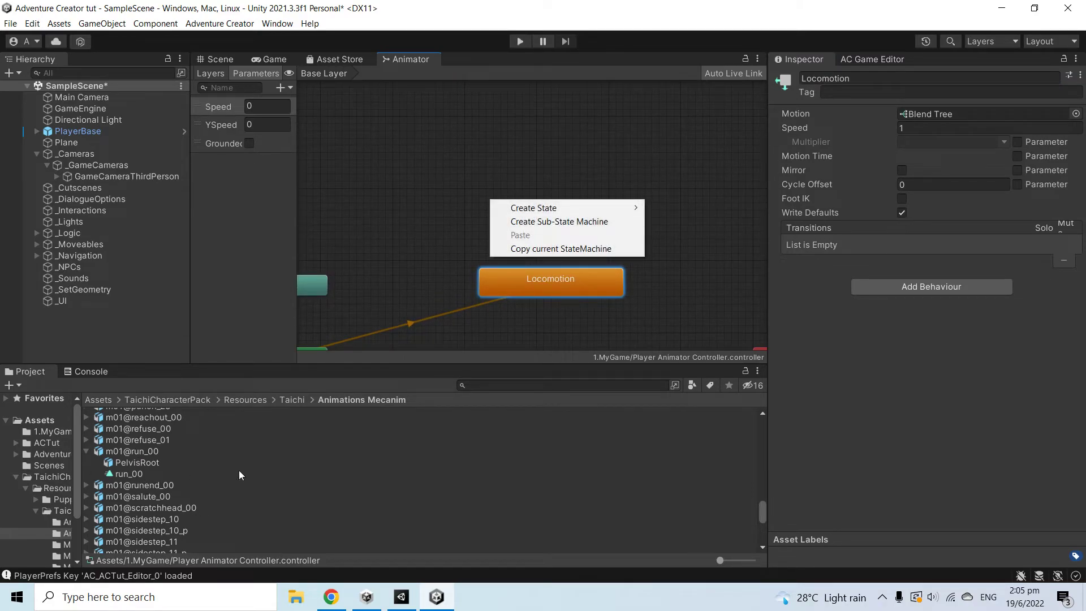
pyautogui.click(308, 474)
pyautogui.scroll(-8, 164, 490)
pyautogui.scroll(10, 173, 492)
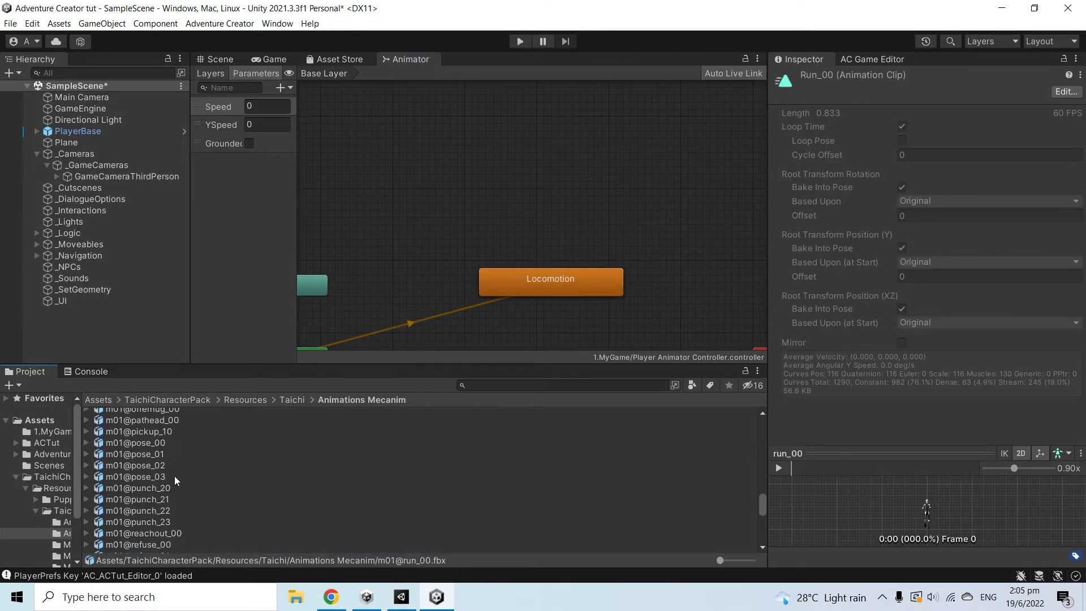
pyautogui.scroll(10, 172, 481)
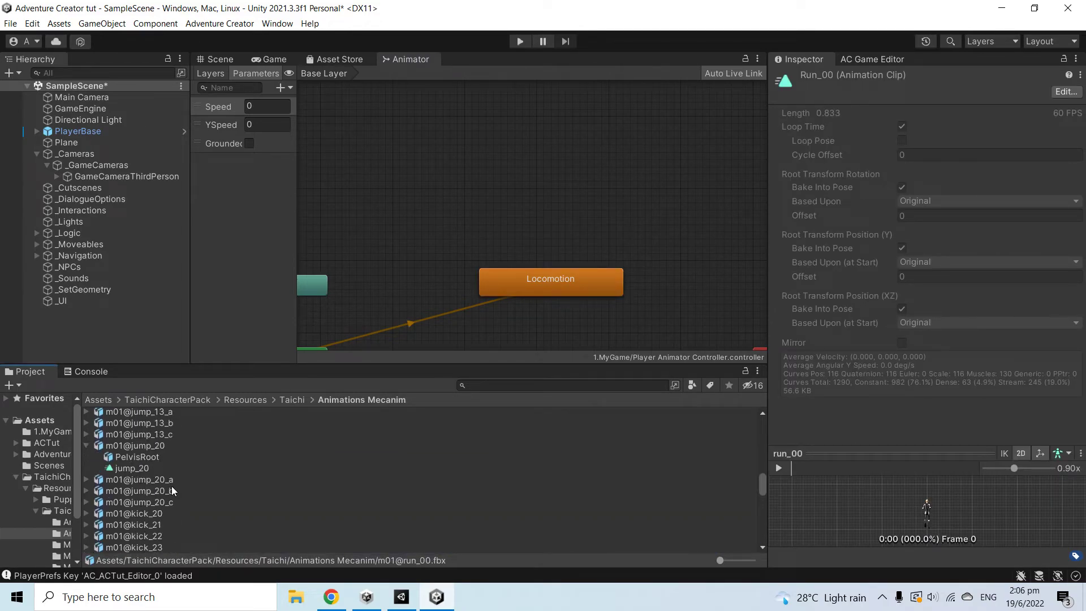
pyautogui.scroll(5, 190, 495)
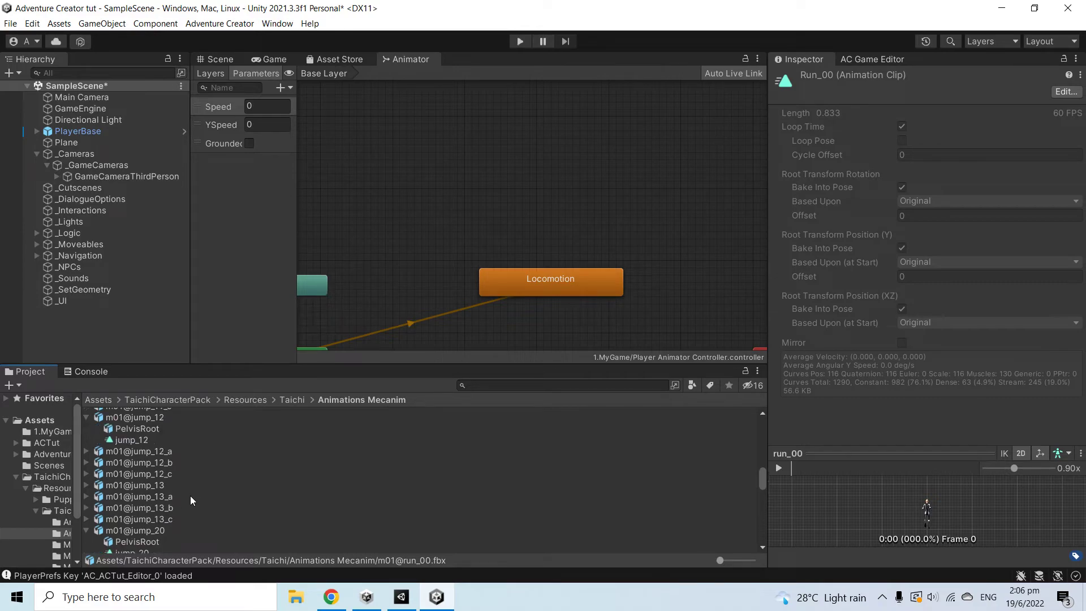
pyautogui.moveTo(148, 458); pyautogui.dragTo(484, 150)
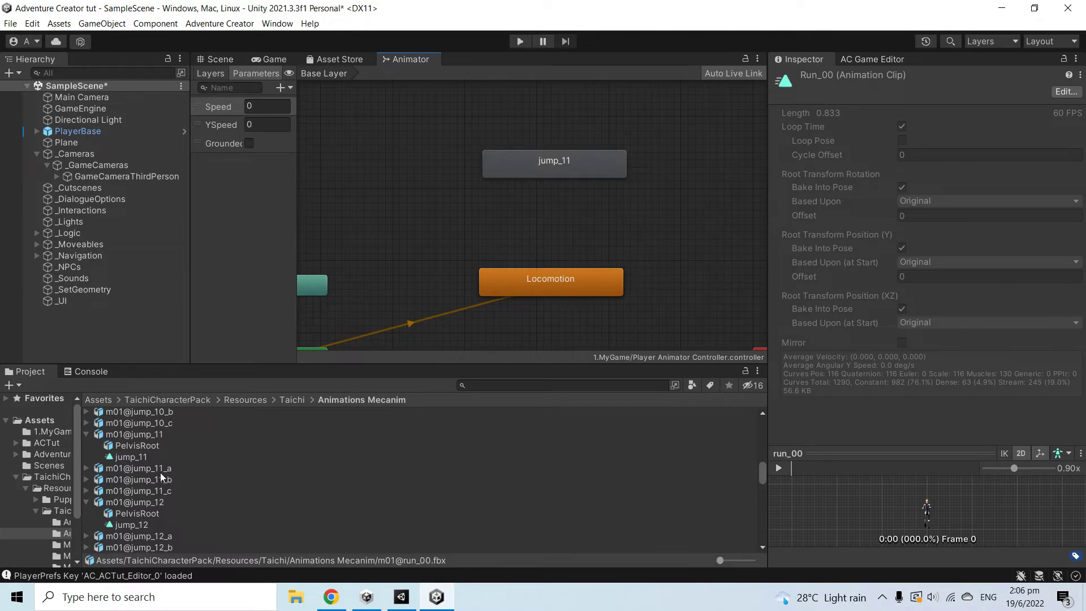
pyautogui.moveTo(142, 522); pyautogui.dragTo(487, 240)
pyautogui.moveTo(538, 173); pyautogui.dragTo(514, 167)
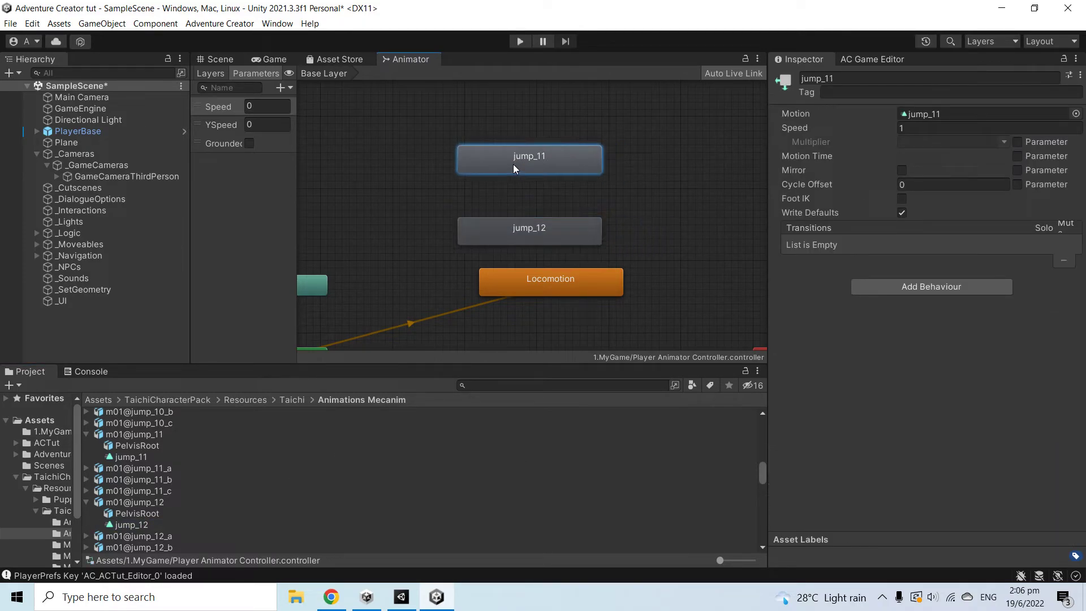
# Step: Create transitions from Any State to the jump_11 and jump_12 states
pyautogui.click(310, 294)
pyautogui.rightClick(310, 287)
pyautogui.click(367, 296)
pyautogui.click(482, 163)
pyautogui.rightClick(318, 291)
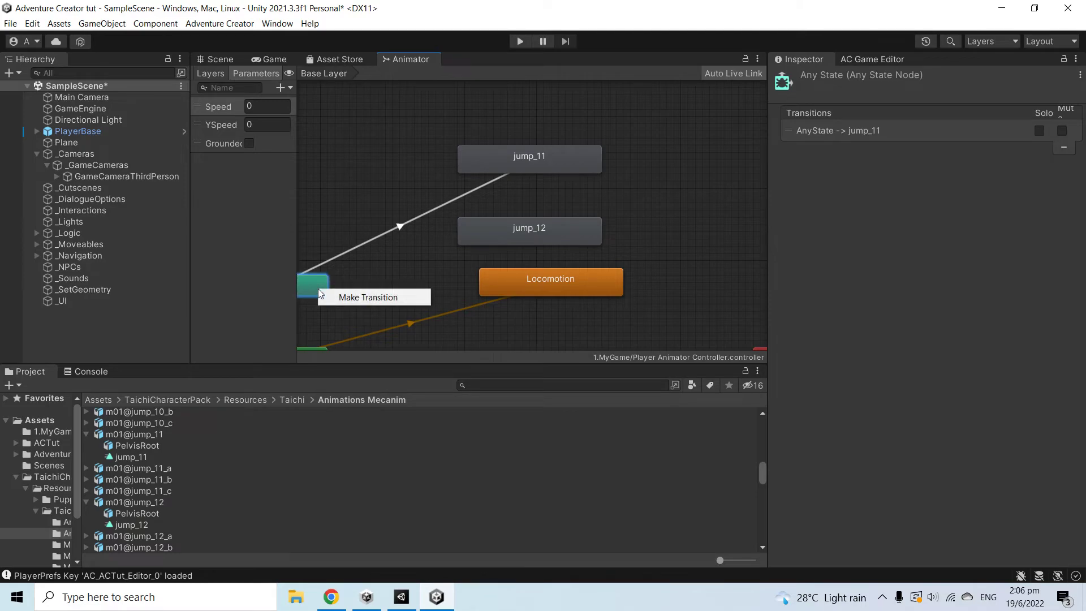
pyautogui.click(396, 294)
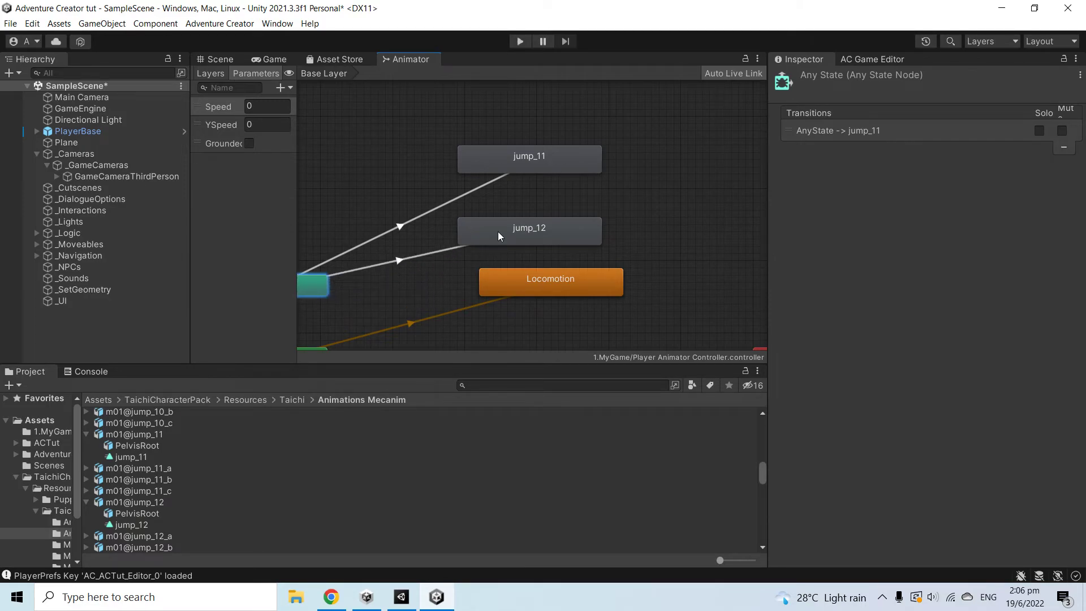
pyautogui.click(497, 232)
# Step: Create a transition from the jump_12 state to Exit
pyautogui.moveTo(689, 266); pyautogui.dragTo(536, 246, button='middle')
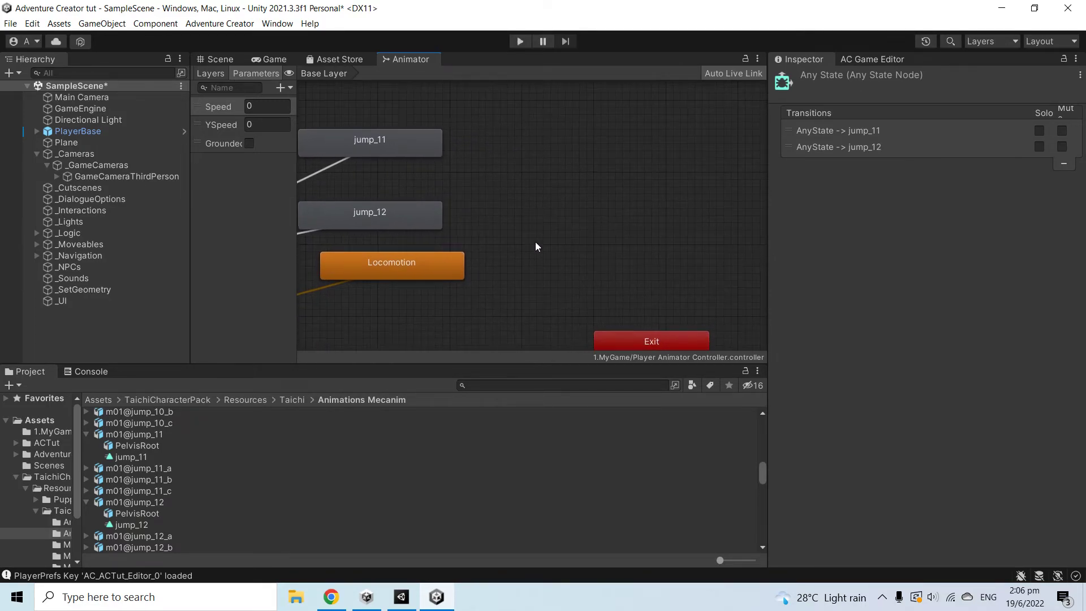
pyautogui.click(439, 220)
pyautogui.rightClick(439, 220)
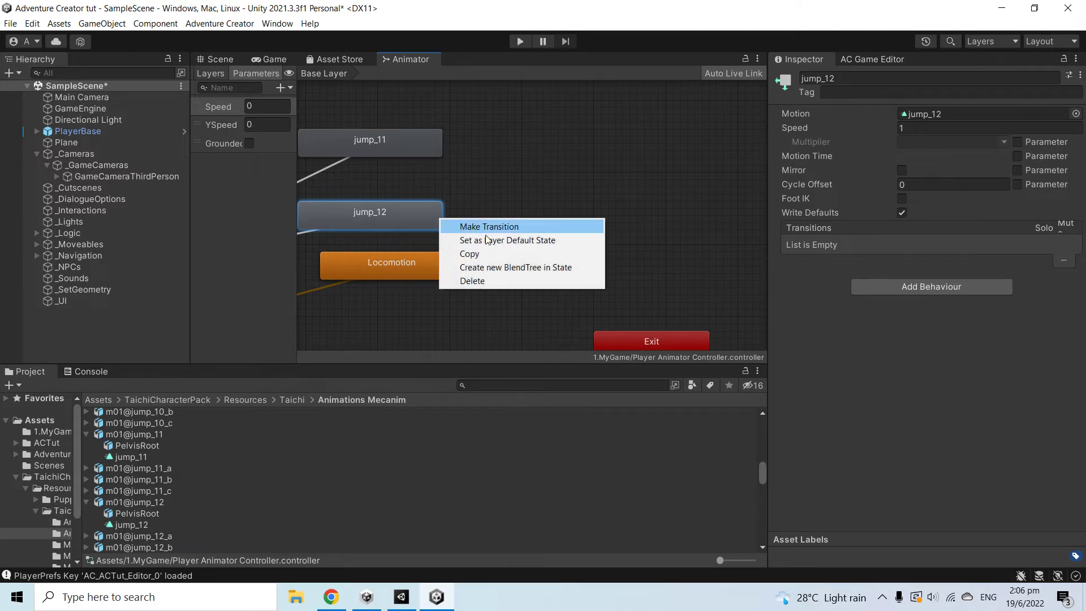
pyautogui.click(519, 232)
pyautogui.click(646, 339)
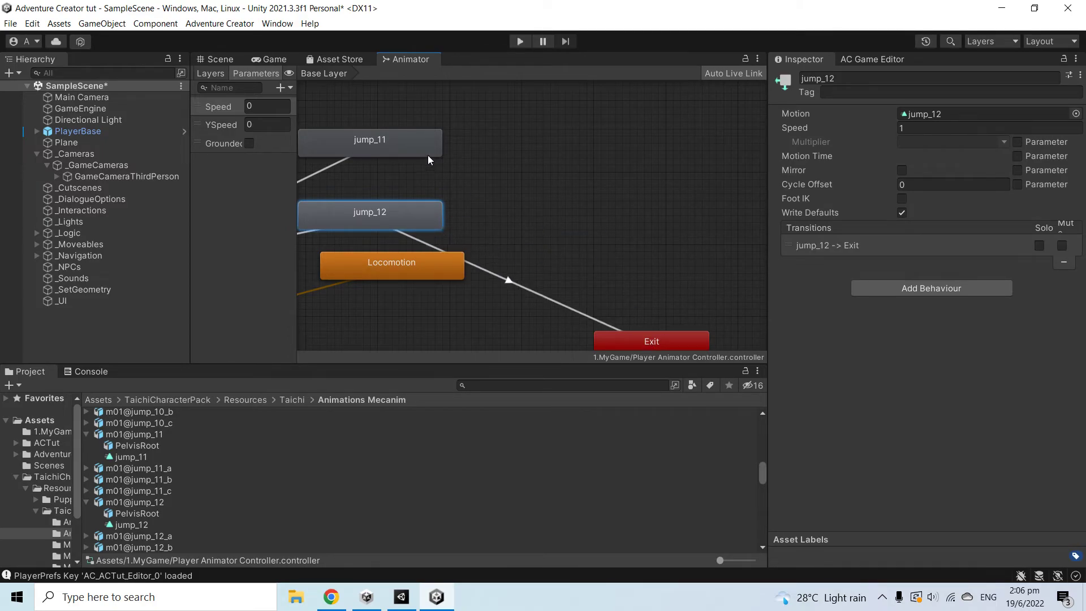
# Step: Create a transition from the jump_11 state to Exit
pyautogui.click(416, 143)
pyautogui.rightClick(417, 143)
pyautogui.click(448, 149)
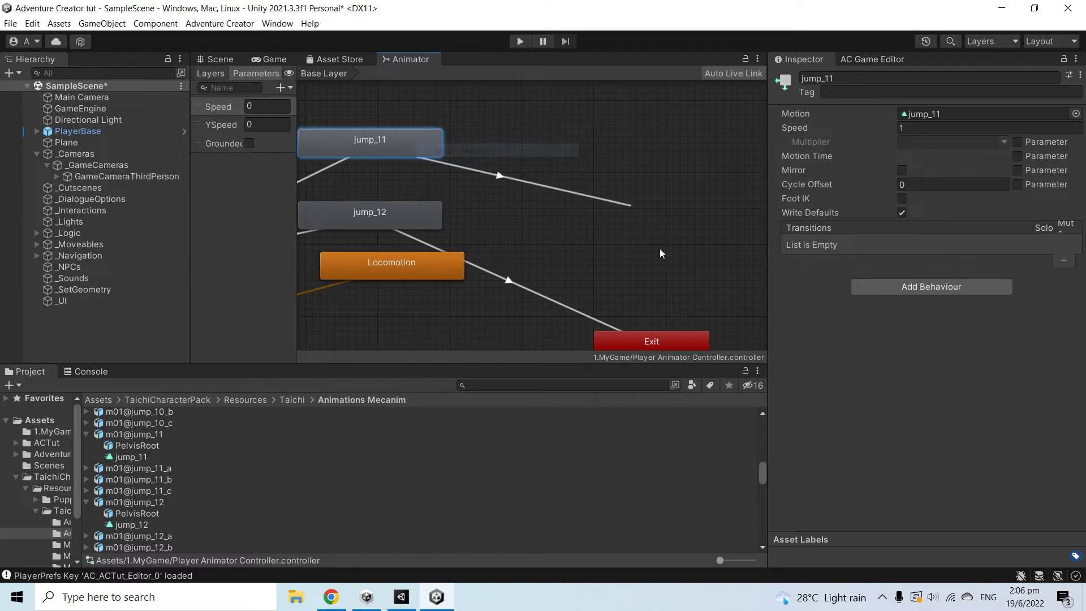
pyautogui.click(686, 344)
# Step: Give the Any State to jump_11 transition a Speed Less 0.5 condition and add a second condition below it
pyautogui.moveTo(551, 170); pyautogui.dragTo(653, 165, button='middle')
pyautogui.click(341, 205)
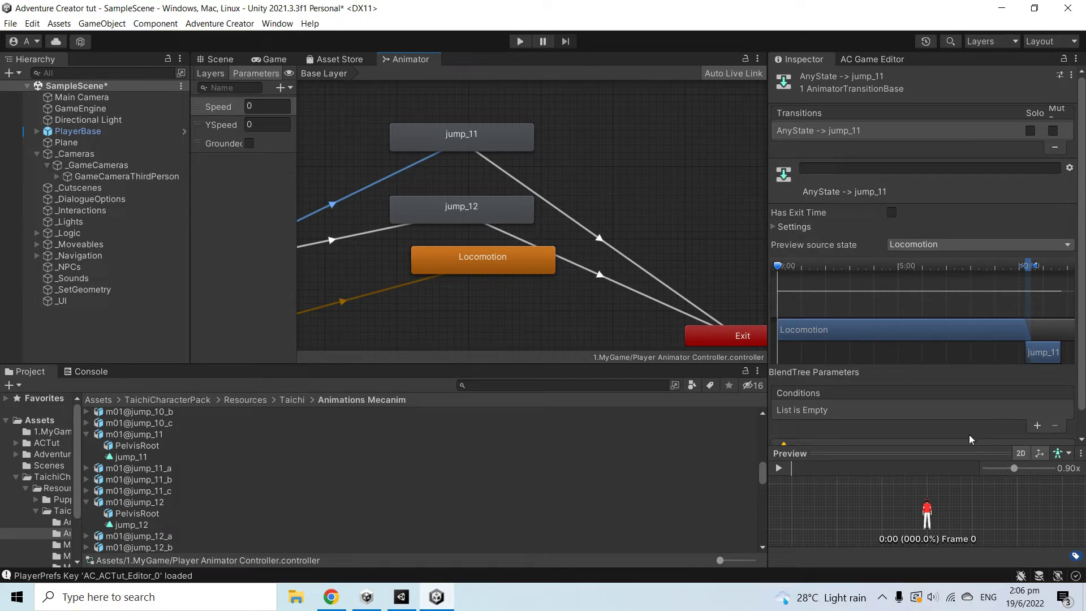
pyautogui.click(1036, 426)
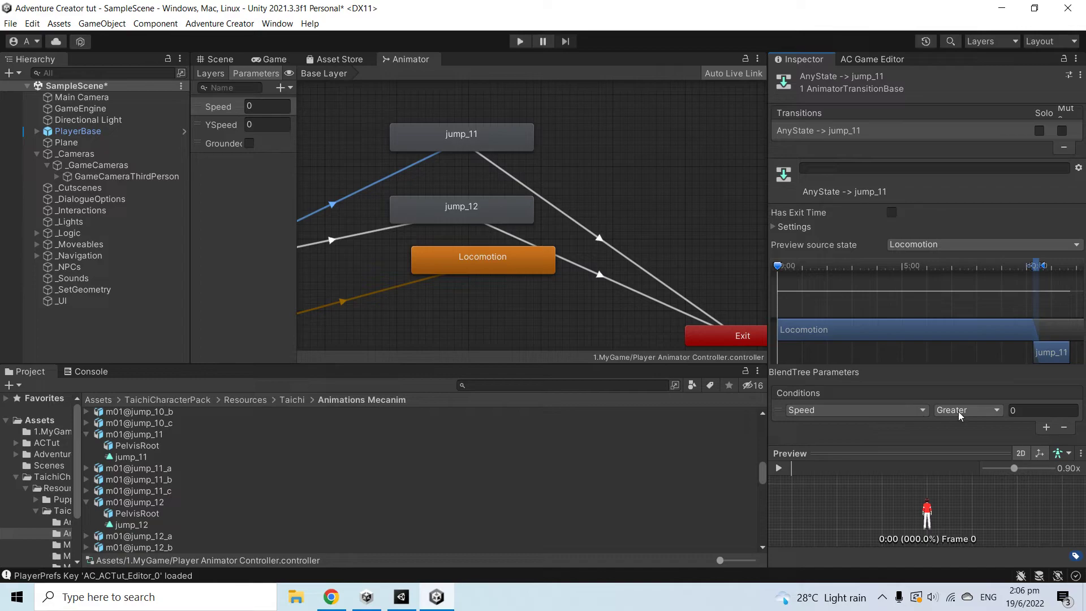
pyautogui.click(1063, 410)
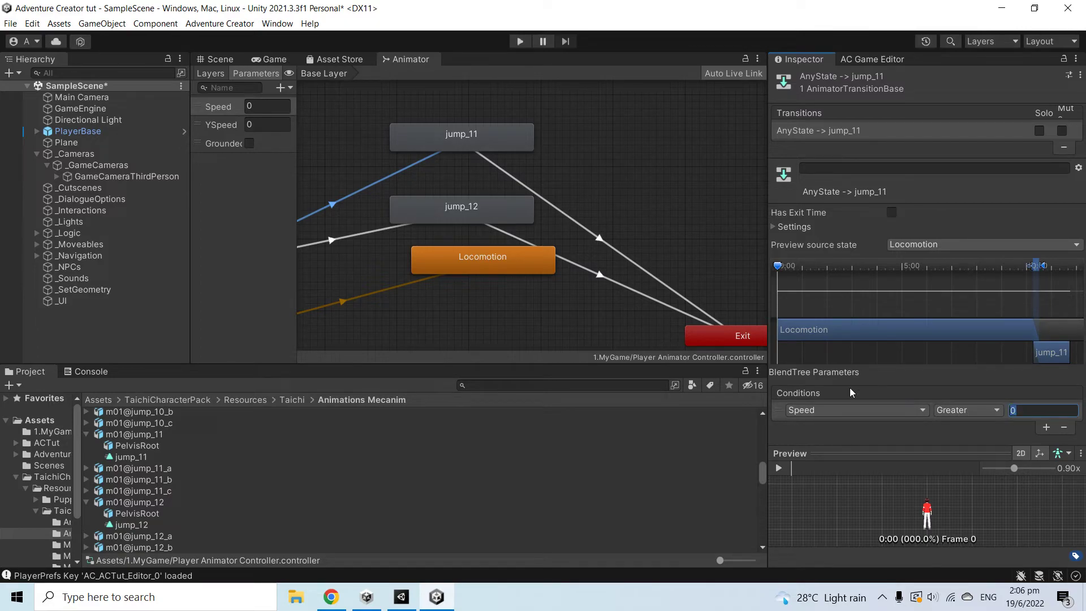
pyautogui.click(996, 409)
pyautogui.click(995, 437)
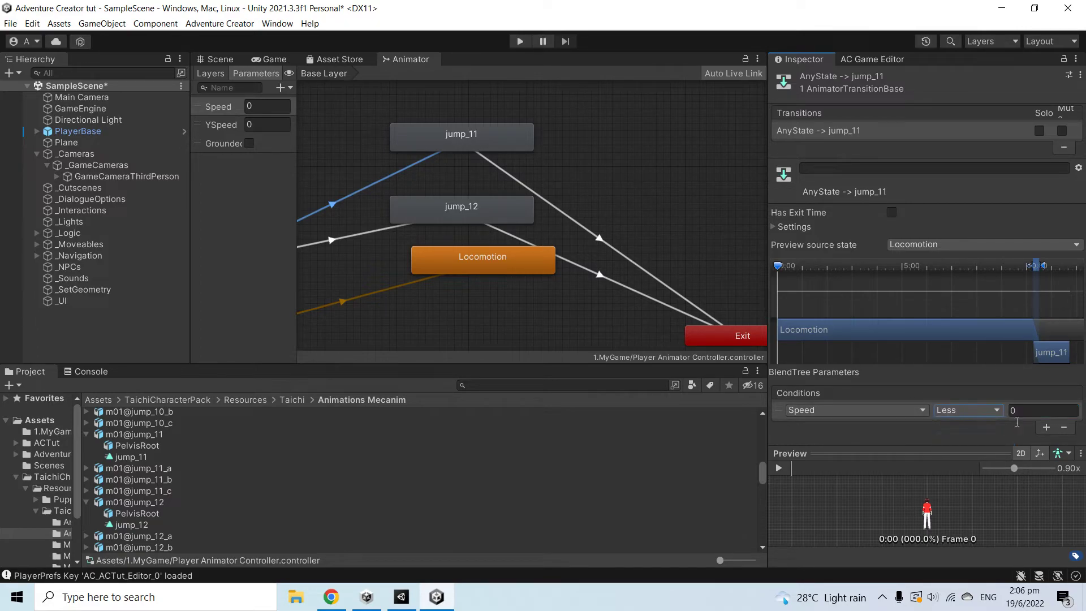
pyautogui.click(1034, 411)
pyautogui.click(1047, 427)
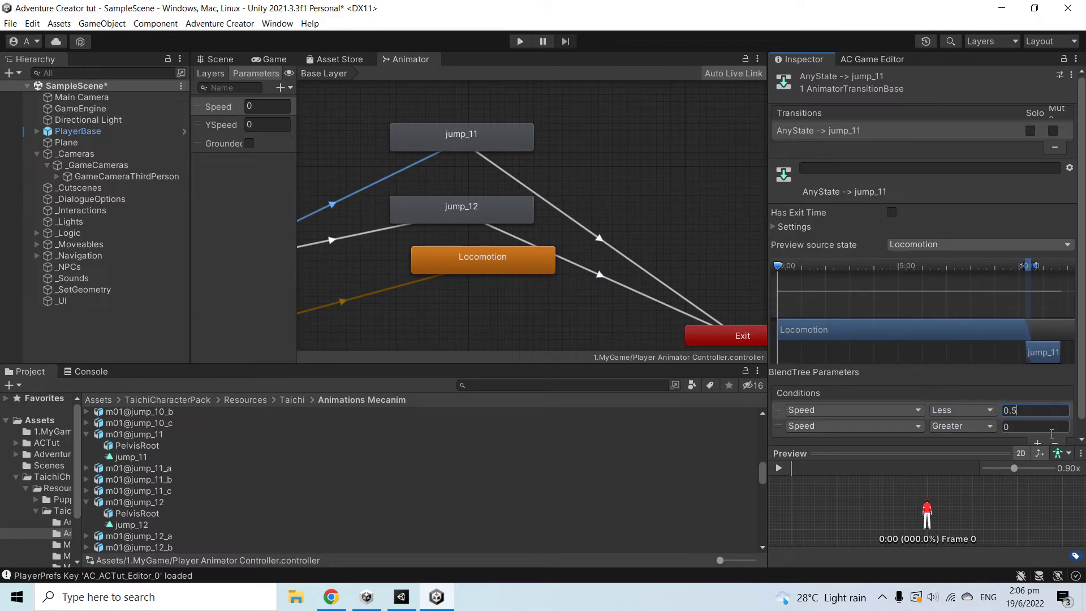
pyautogui.click(914, 426)
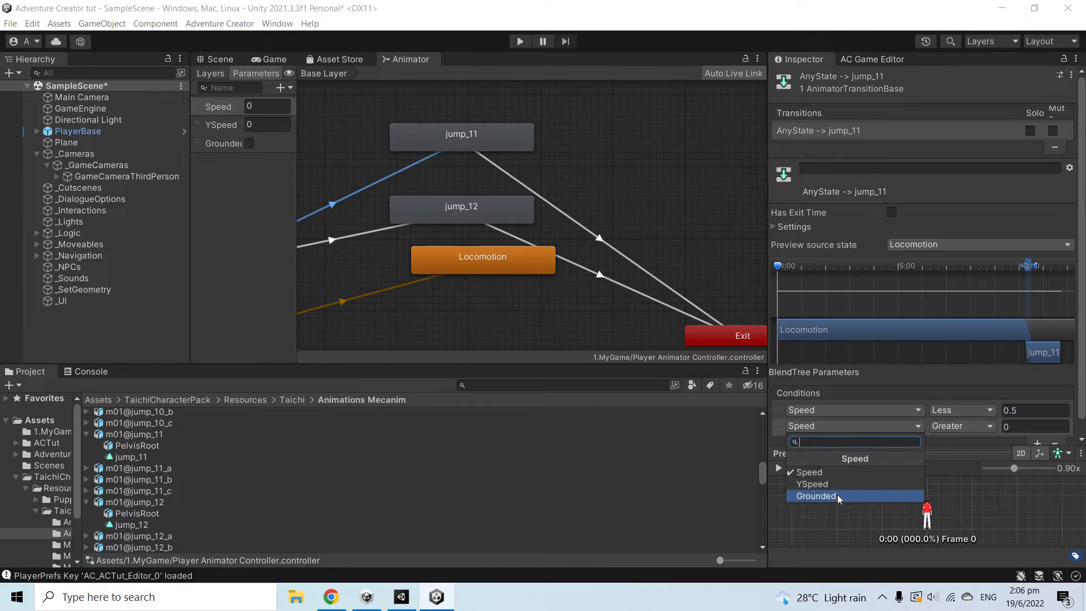
pyautogui.click(782, 430)
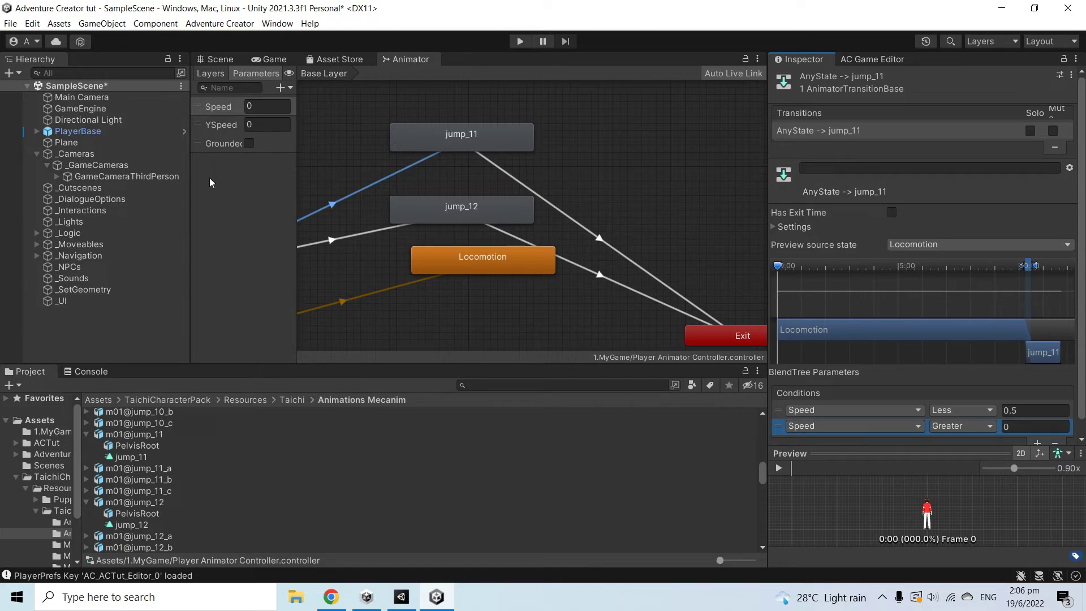
# Step: Add a Bool parameter named Jump and set the second condition of the Any State to jump_11 transition to Jump true
pyautogui.click(290, 88)
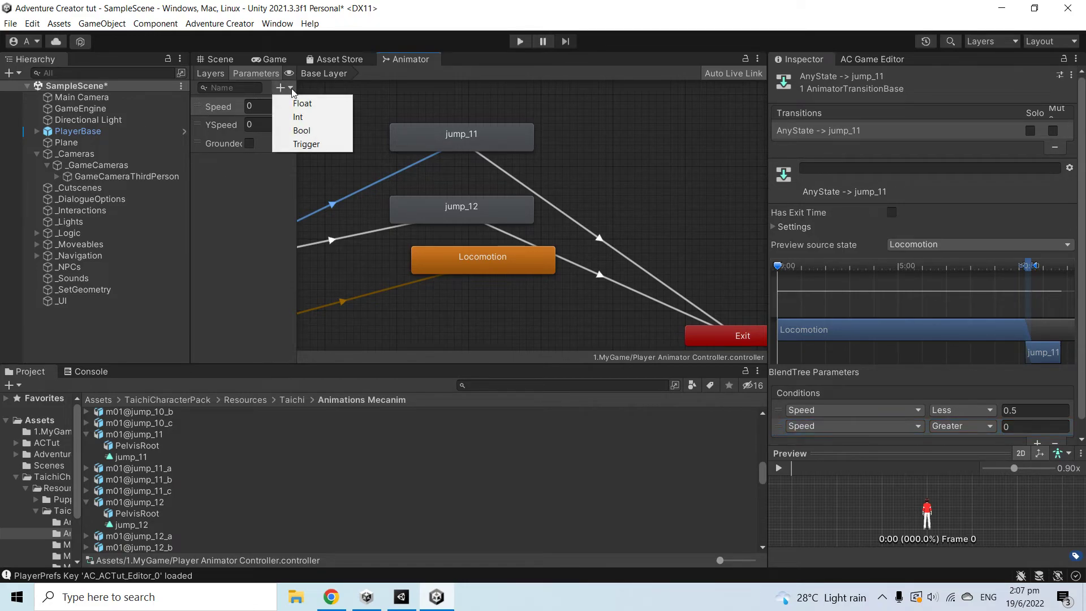
pyautogui.click(321, 131)
pyautogui.write('Jump')
pyautogui.press('Return')
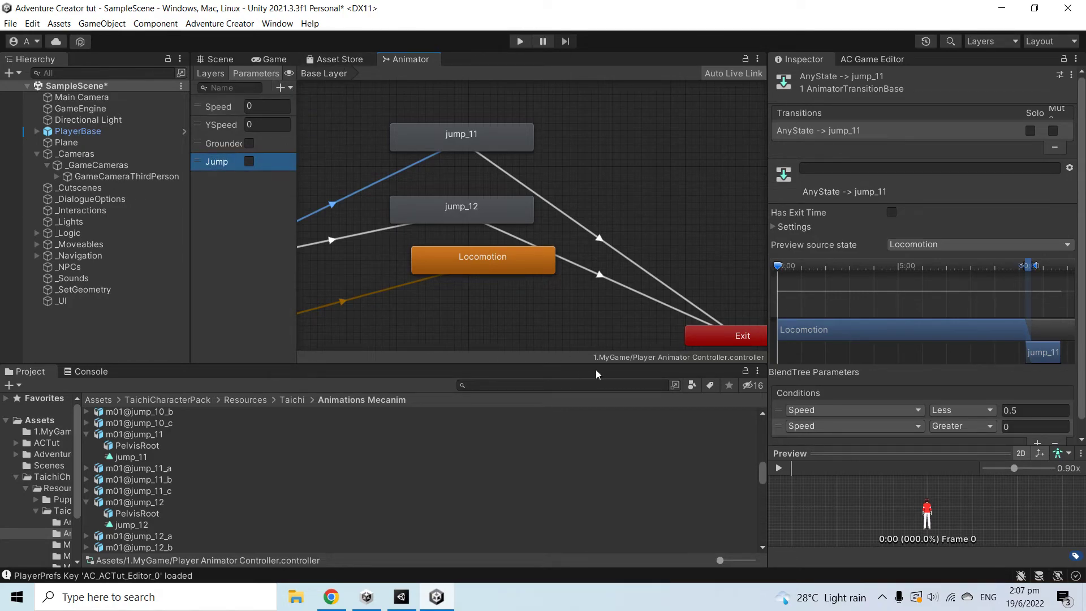
pyautogui.click(888, 426)
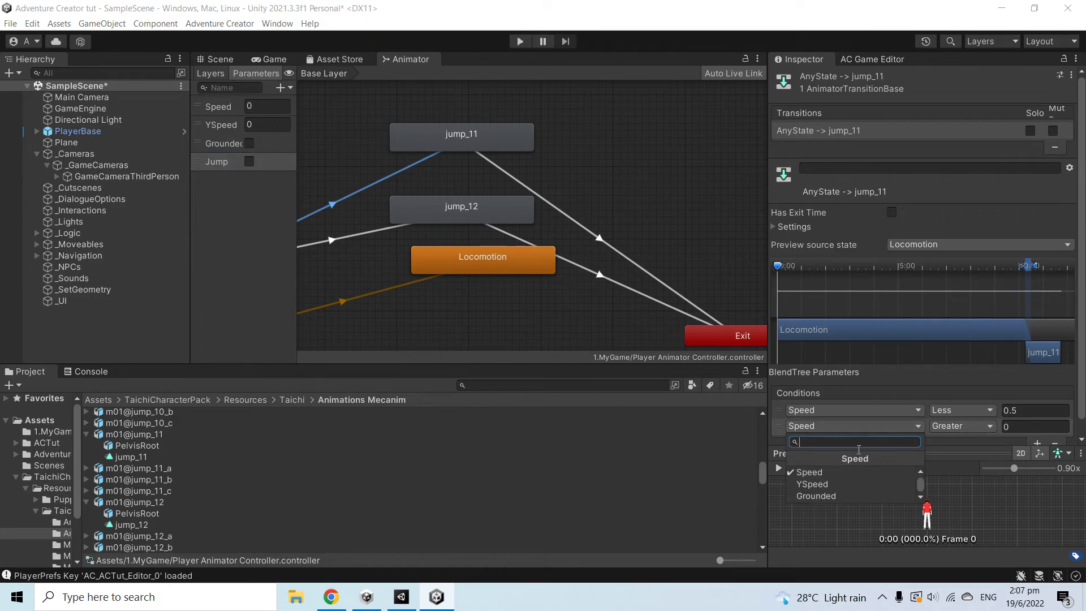
pyautogui.click(822, 494)
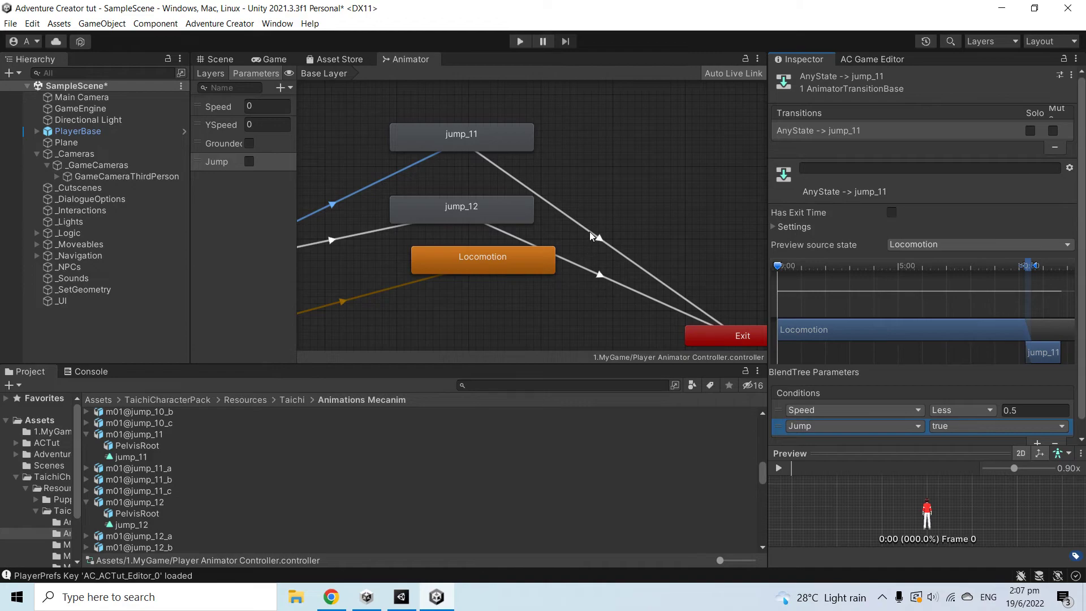
# Step: Give the Any State to jump_12 transition two conditions: Speed Greater 1 and Jump true
pyautogui.click(600, 242)
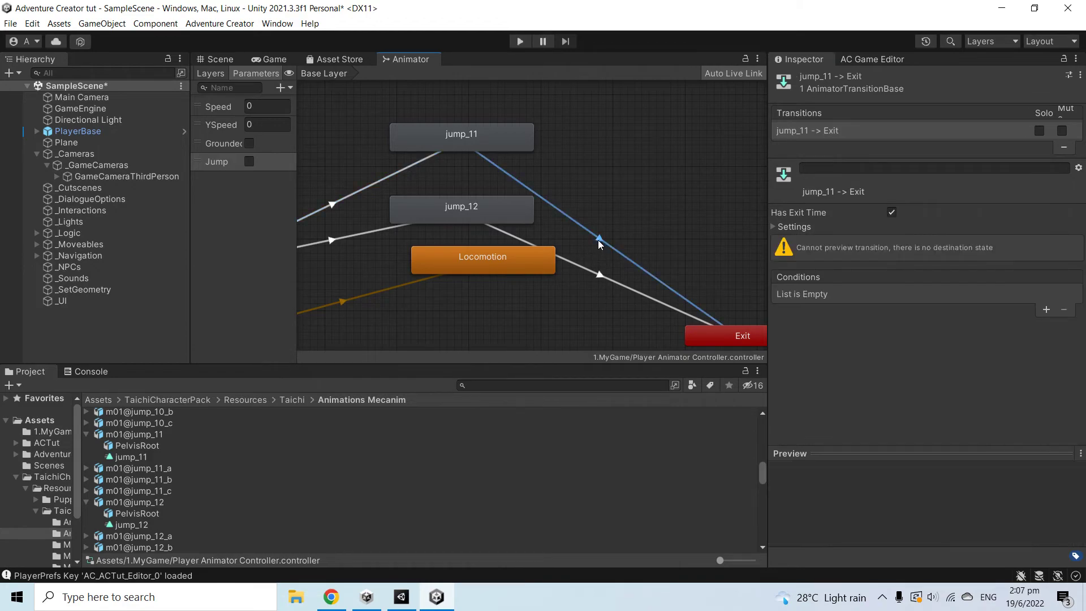
pyautogui.click(351, 236)
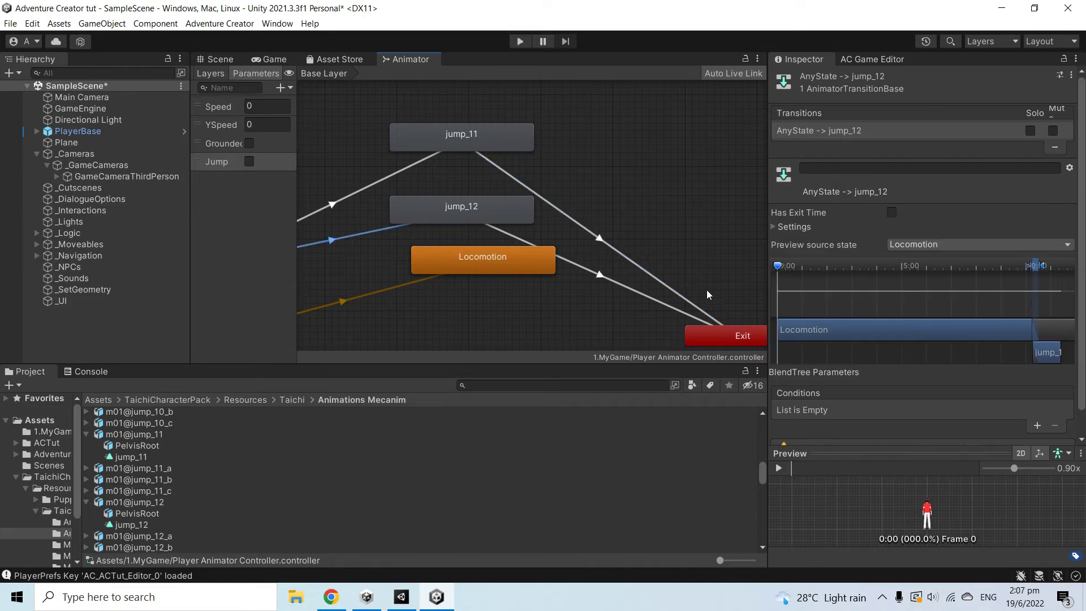
pyautogui.click(1036, 426)
pyautogui.click(1048, 414)
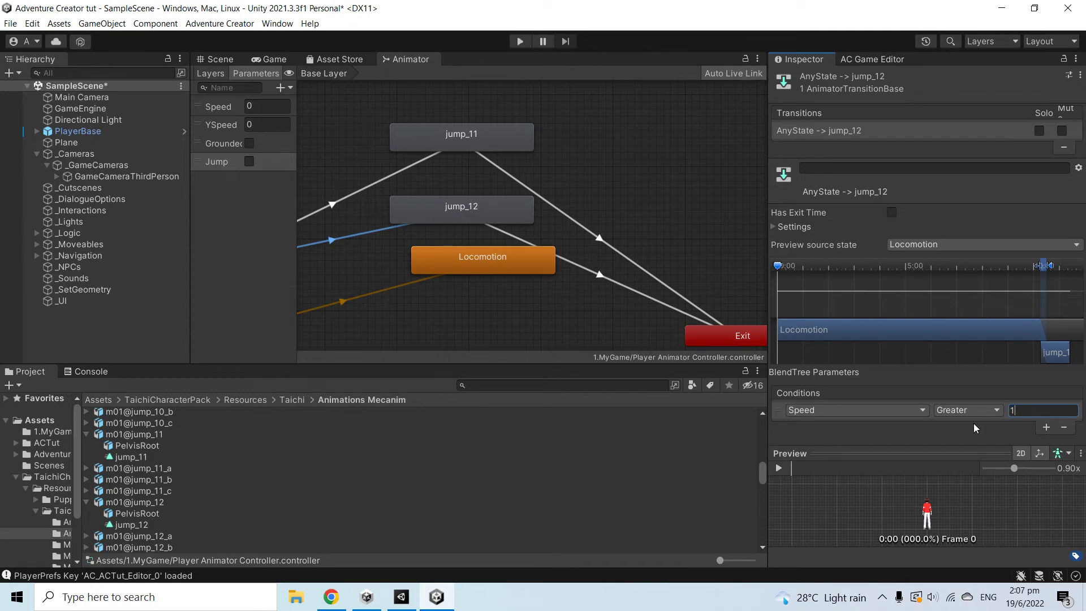
pyautogui.click(1046, 427)
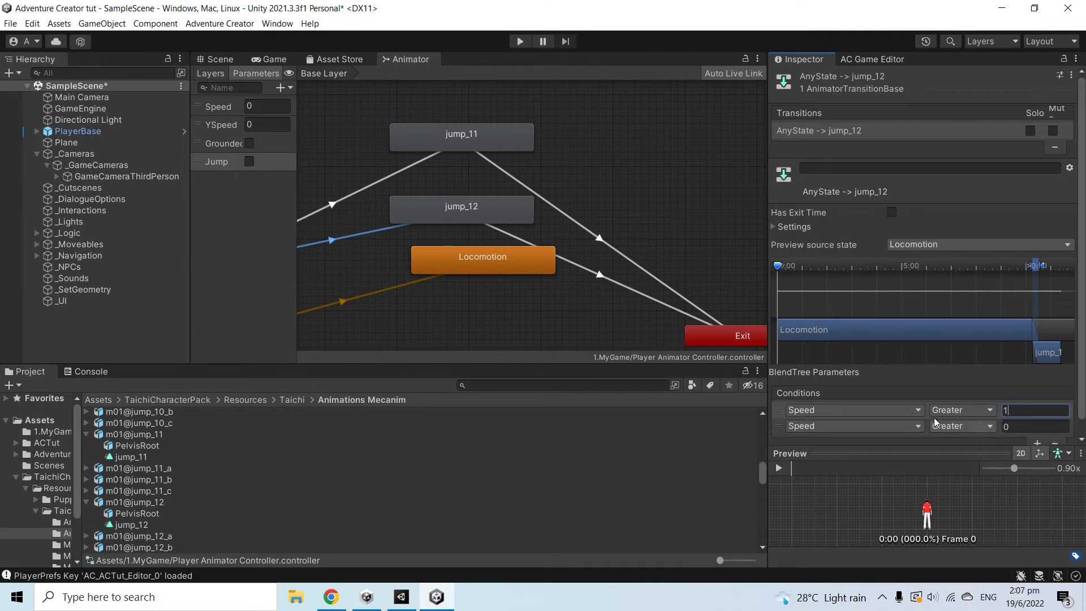
pyautogui.click(892, 425)
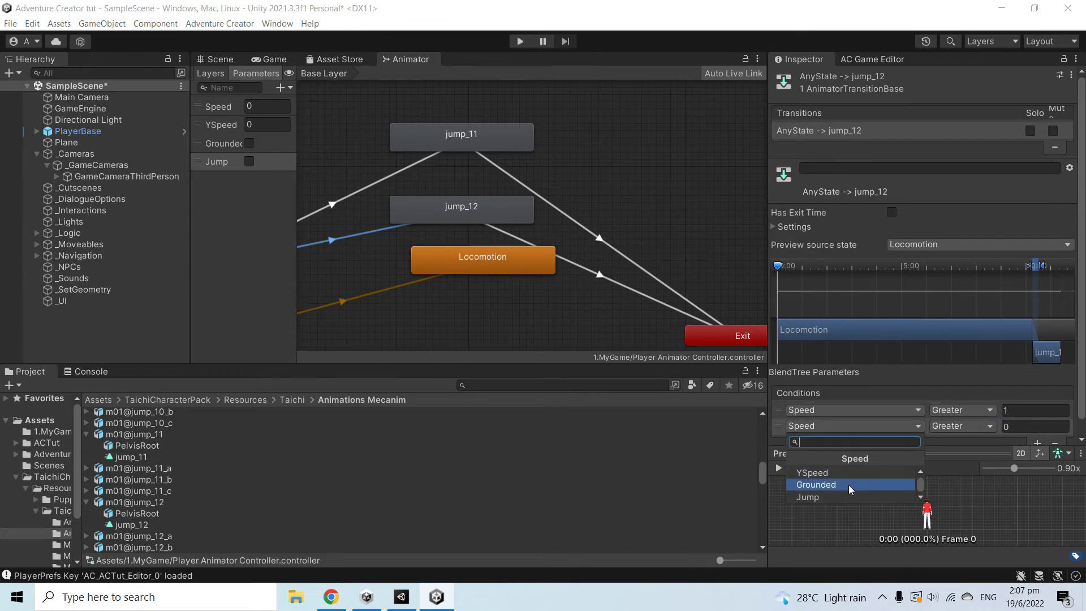
pyautogui.click(837, 498)
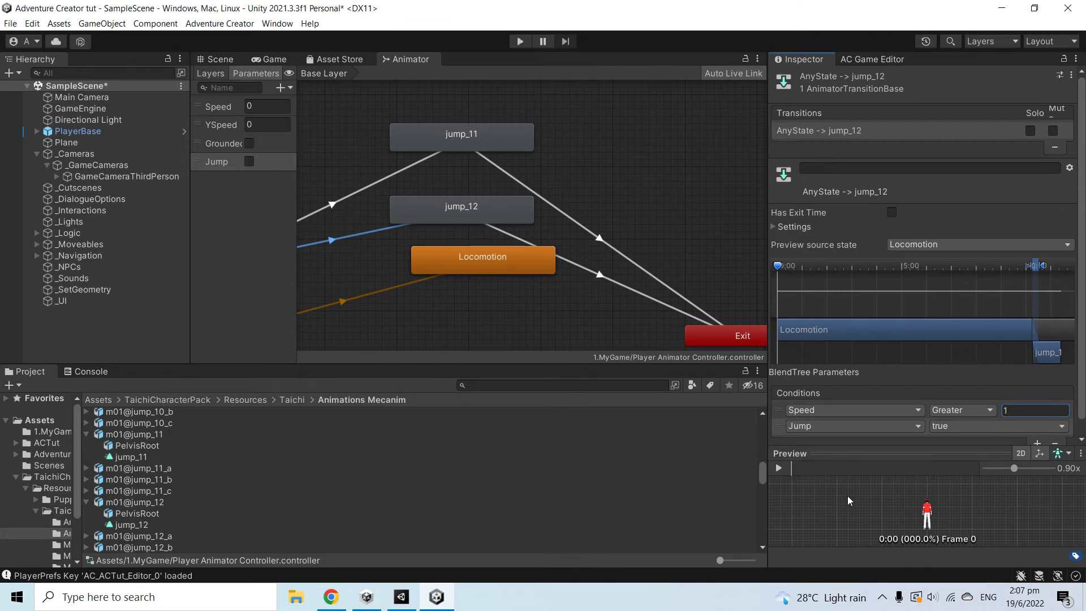
# Step: Preview the jump_11 animation clip in an enlarged preview area
pyautogui.click(524, 40)
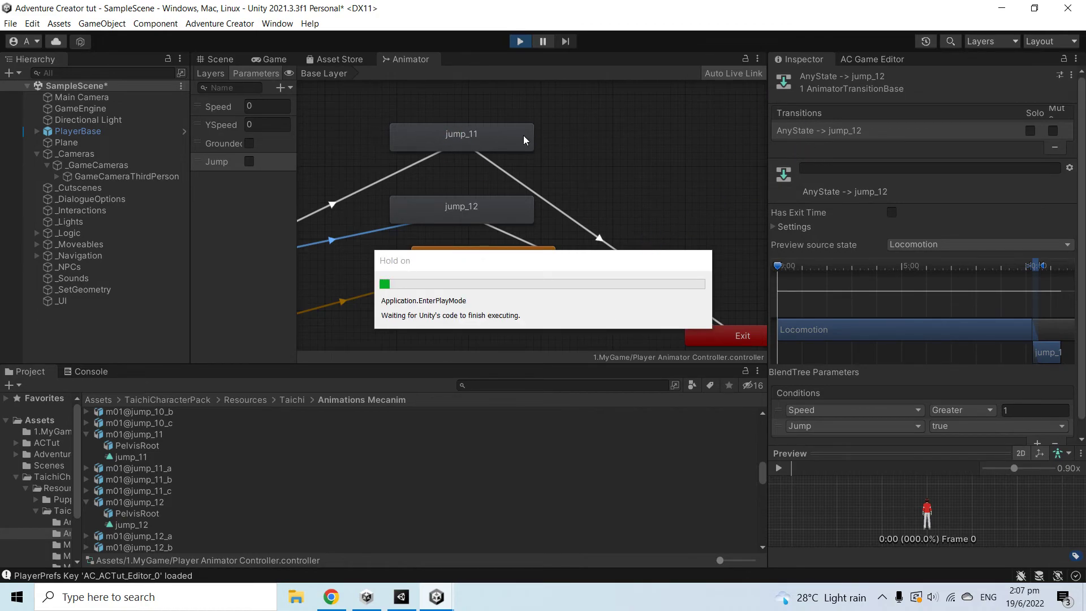
pyautogui.click(520, 41)
pyautogui.click(143, 457)
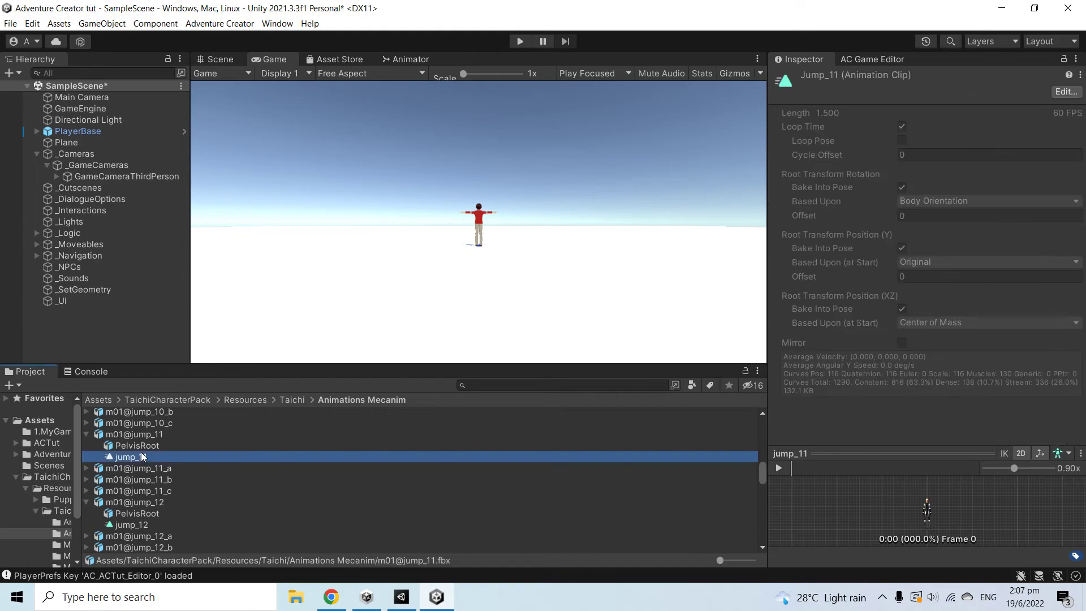
pyautogui.moveTo(951, 460); pyautogui.dragTo(942, 329)
pyautogui.click(777, 330)
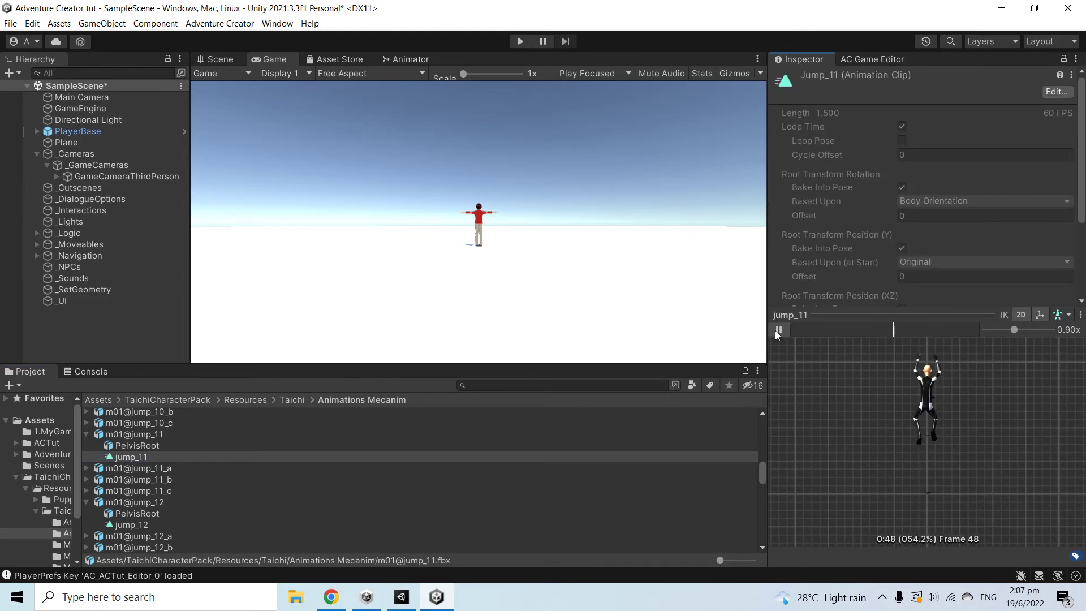
pyautogui.click(778, 330)
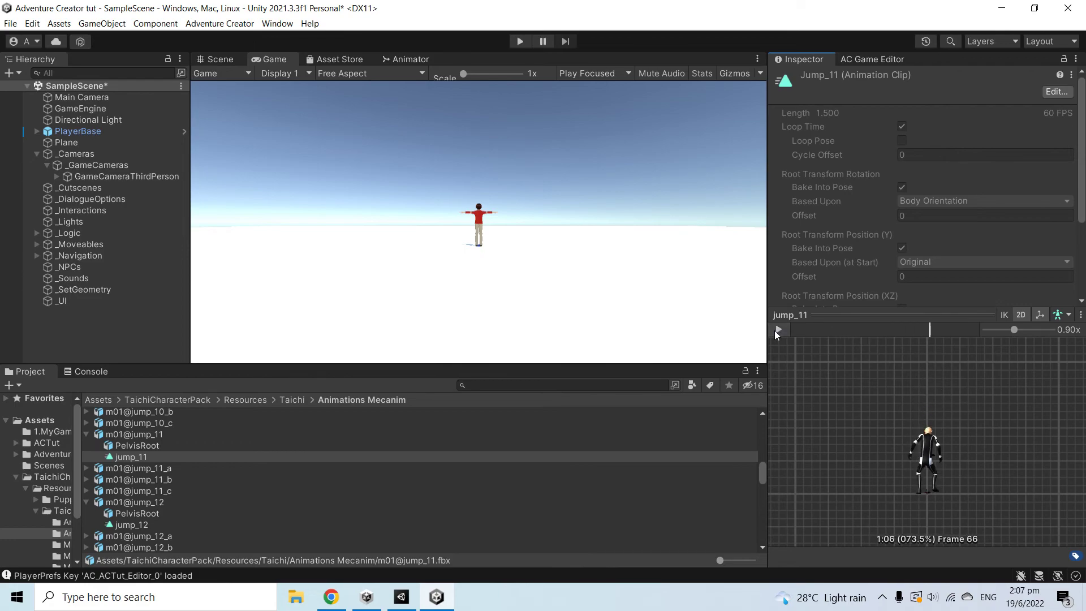
# Step: Set the Jump bool in PlayerBase's Mecanim parameters to Jump
pyautogui.click(104, 134)
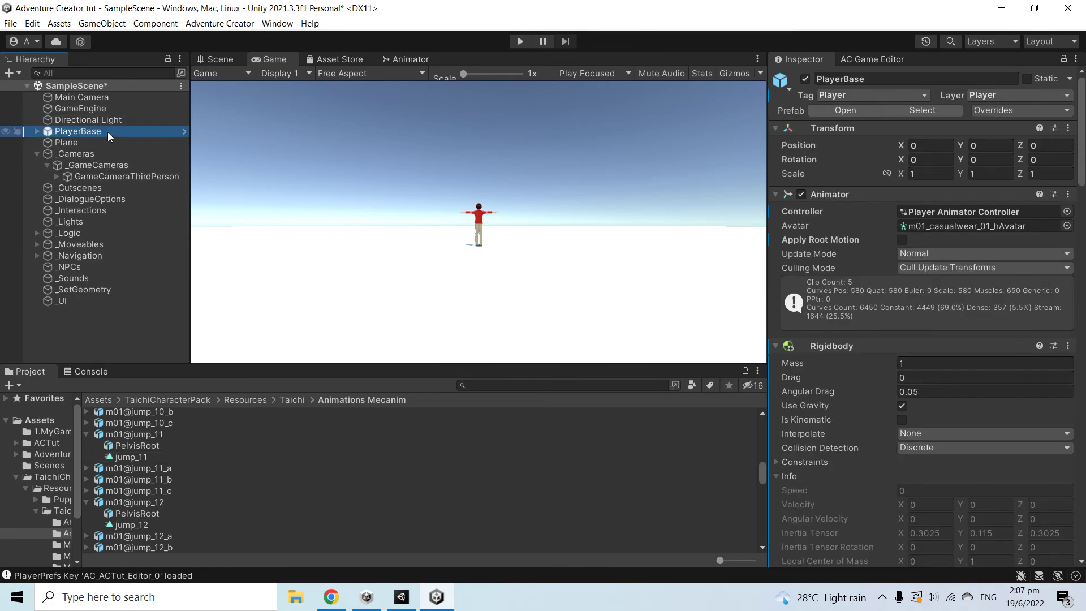
pyautogui.scroll(-5, 999, 399)
pyautogui.scroll(-10, 999, 399)
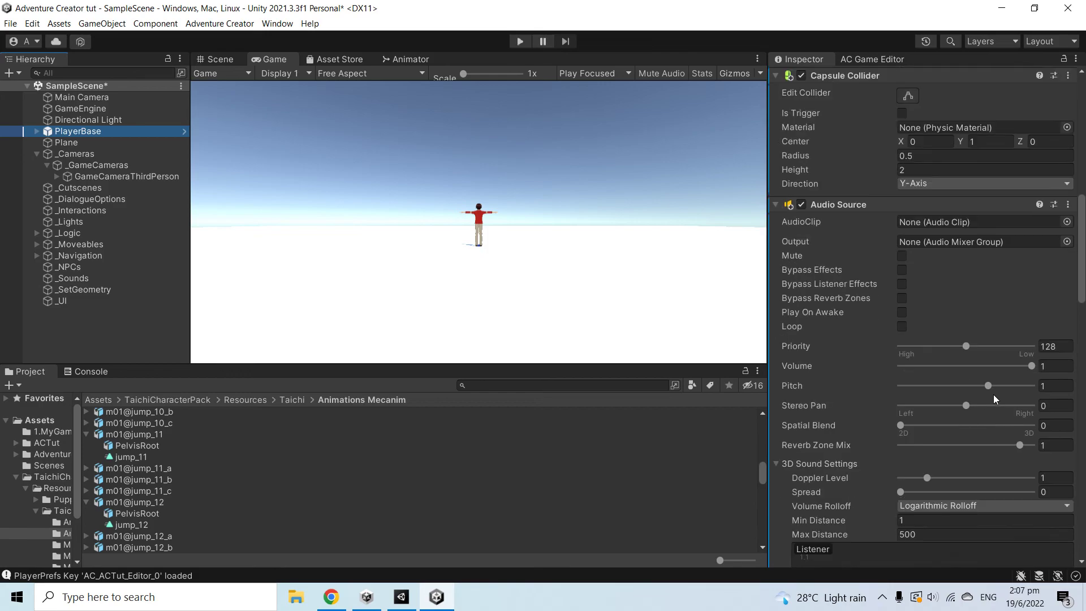
pyautogui.click(791, 493)
pyautogui.write('Jump')
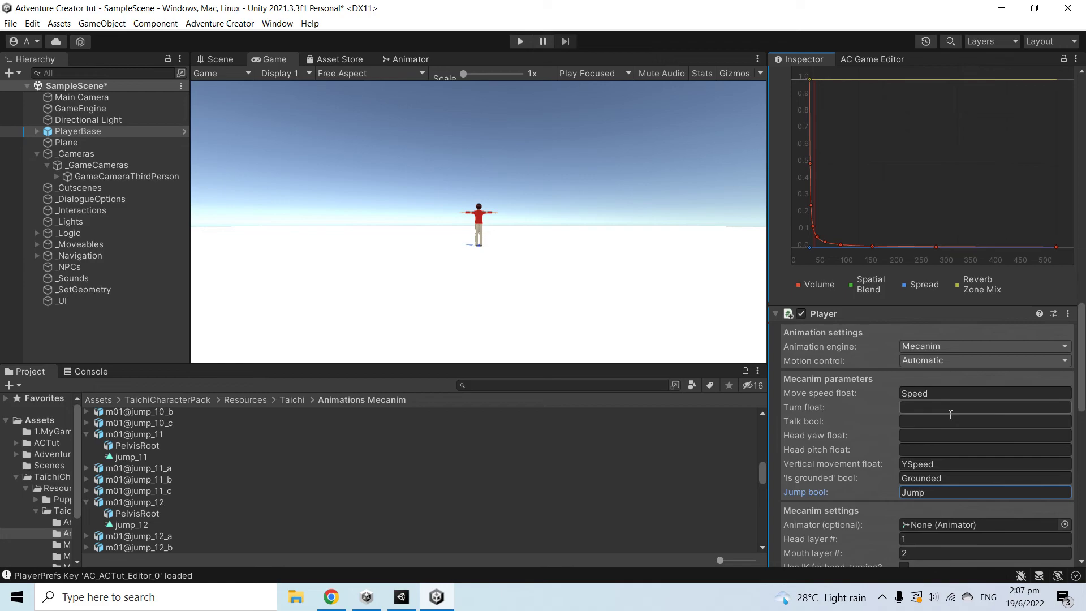
# Step: Play-test the game by running and turning the character and jumping both while moving and while standing, then end the test
pyautogui.click(512, 43)
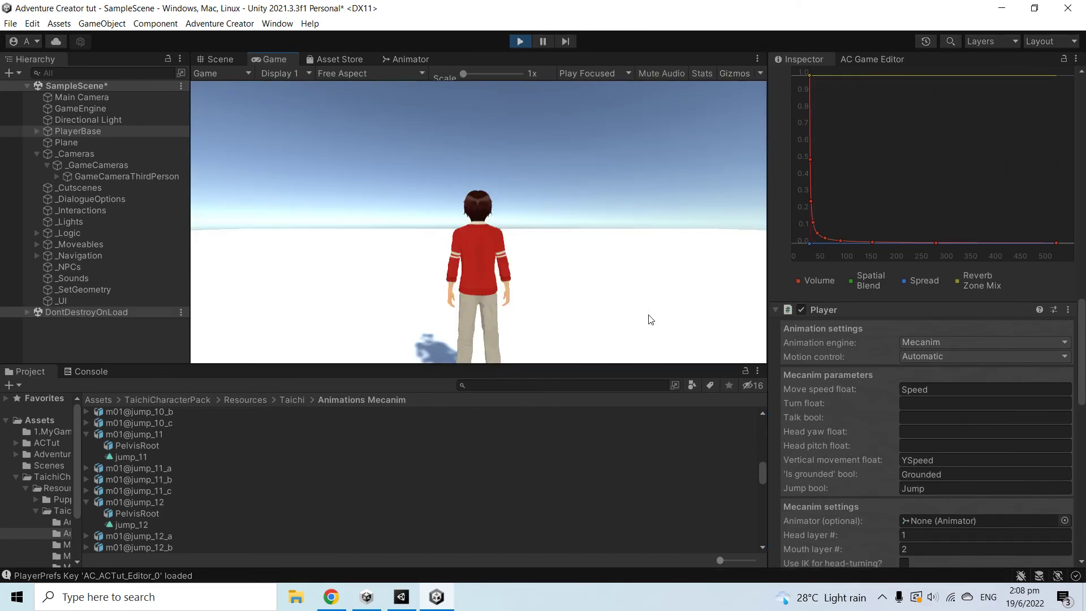
pyautogui.press('w')
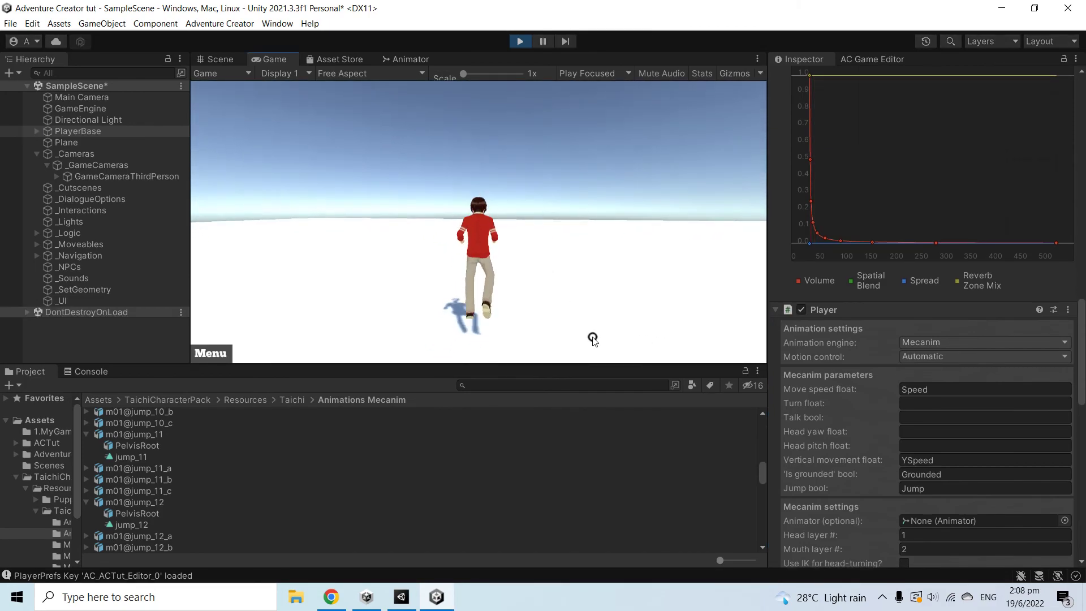
pyautogui.press('space')
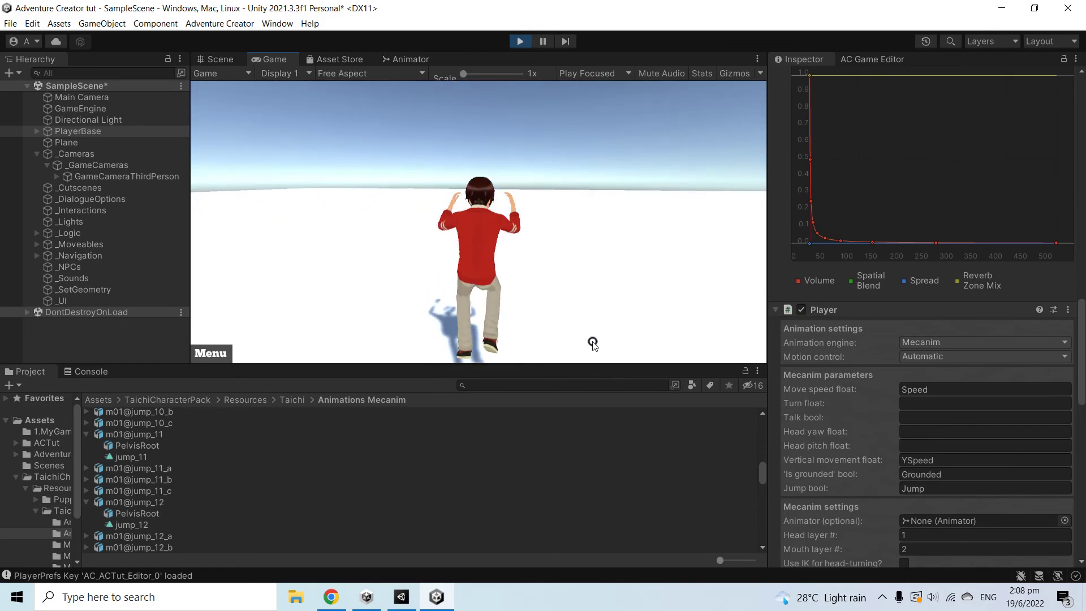
pyautogui.press('space')
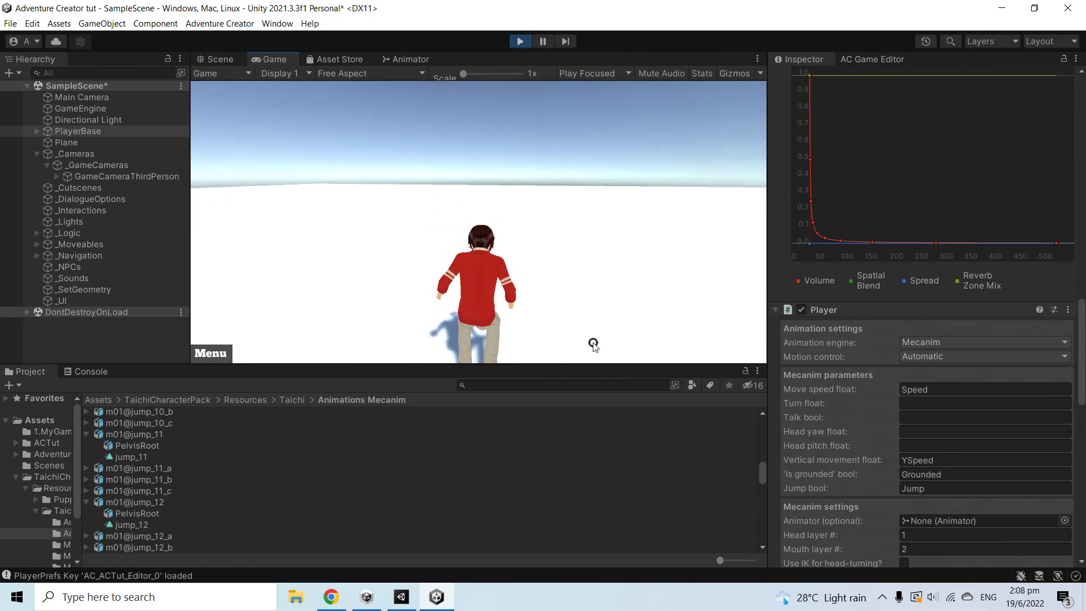
pyautogui.press('space')
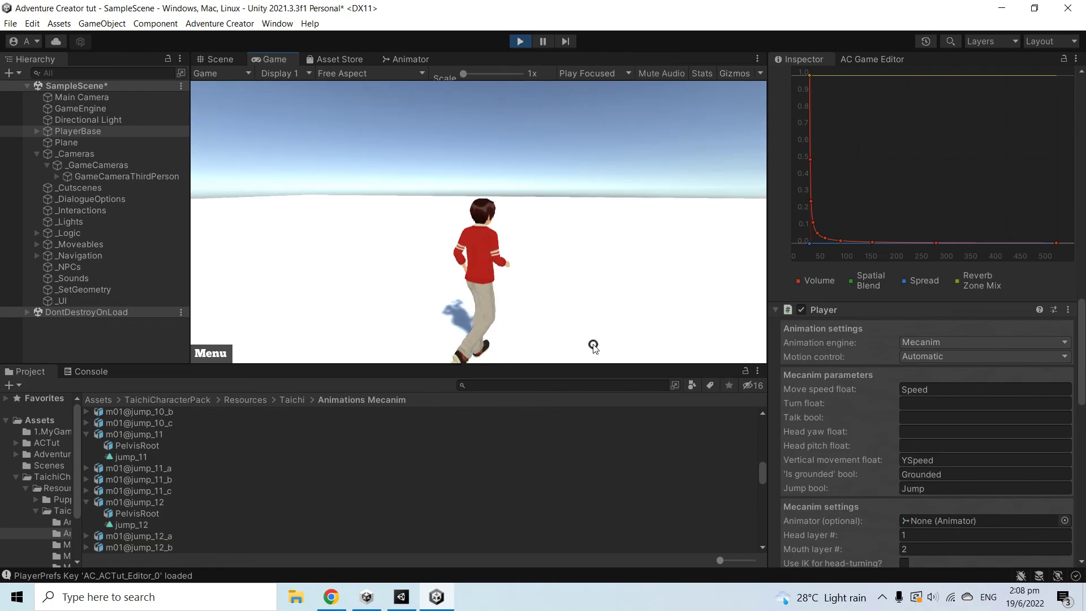
pyautogui.press('w')
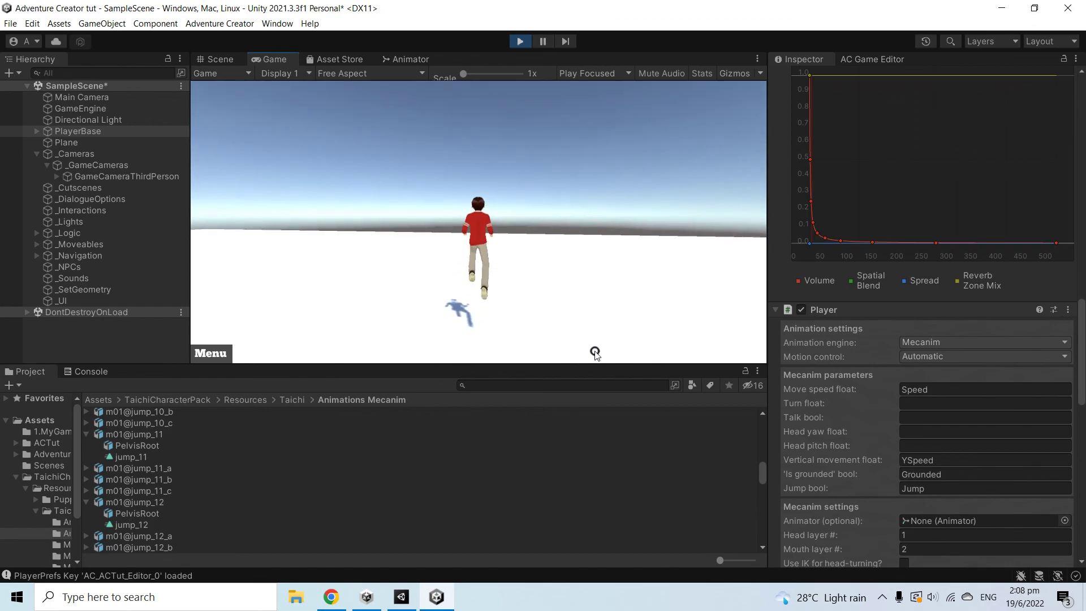
pyautogui.press('d')
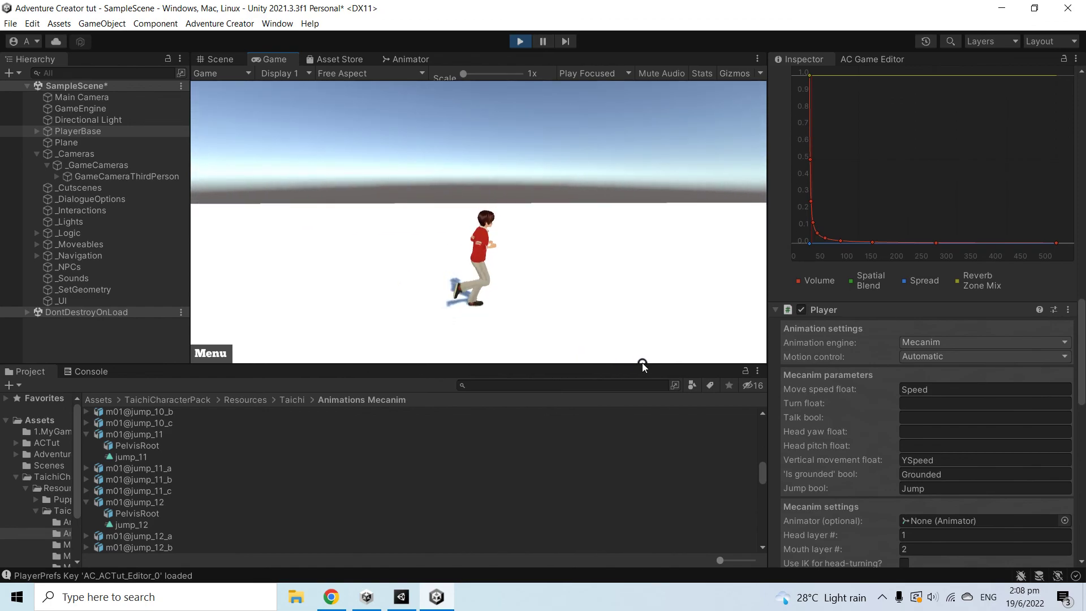
pyautogui.press('space')
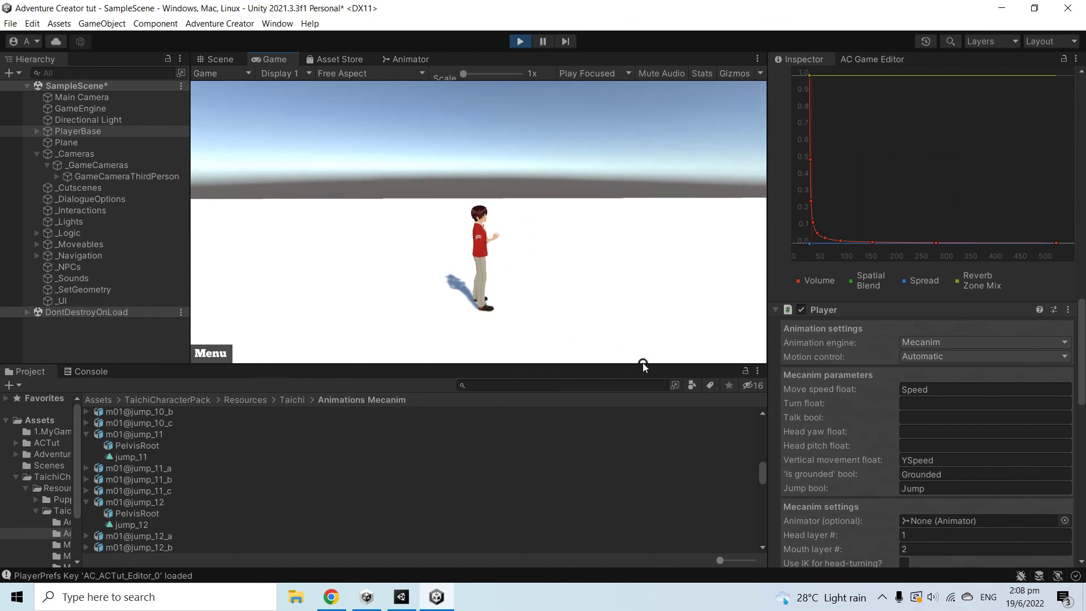
pyautogui.moveTo(520, 54)
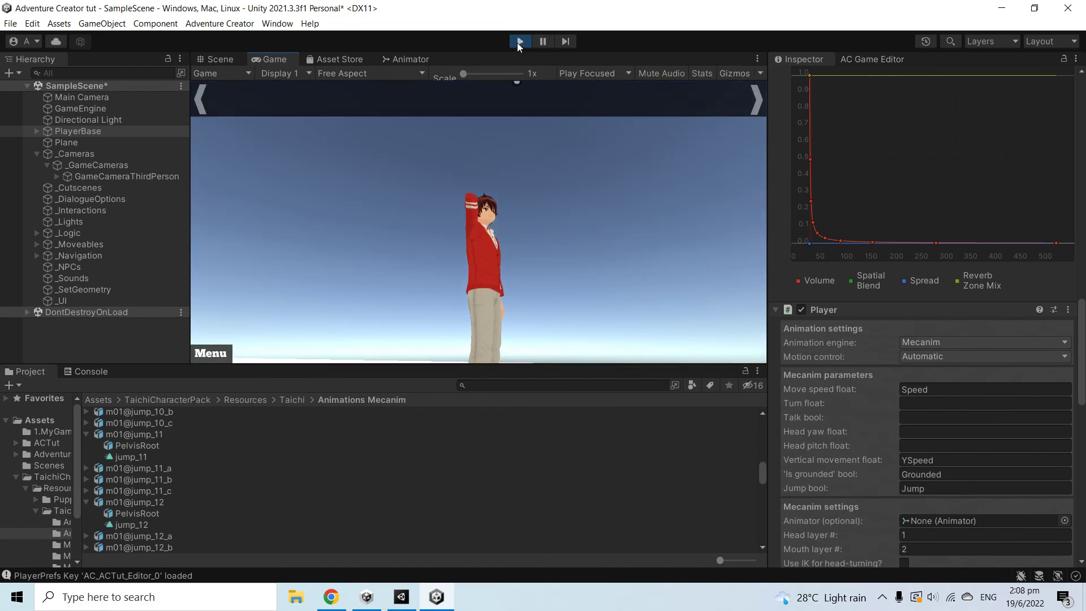
pyautogui.click(518, 42)
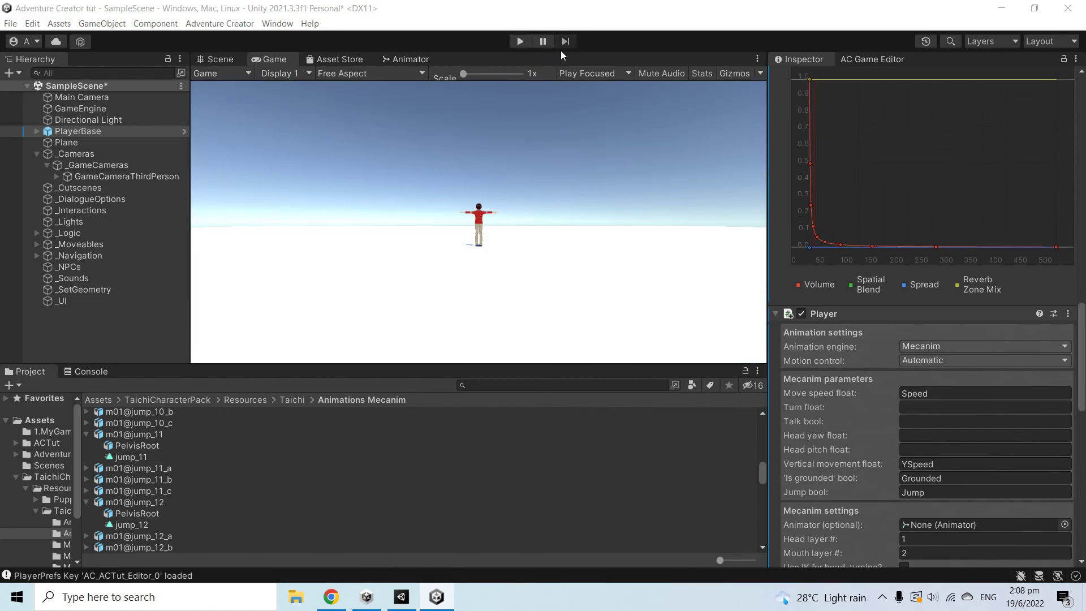
pyautogui.hotkey('alt', 'z')
pyautogui.click(543, 158)
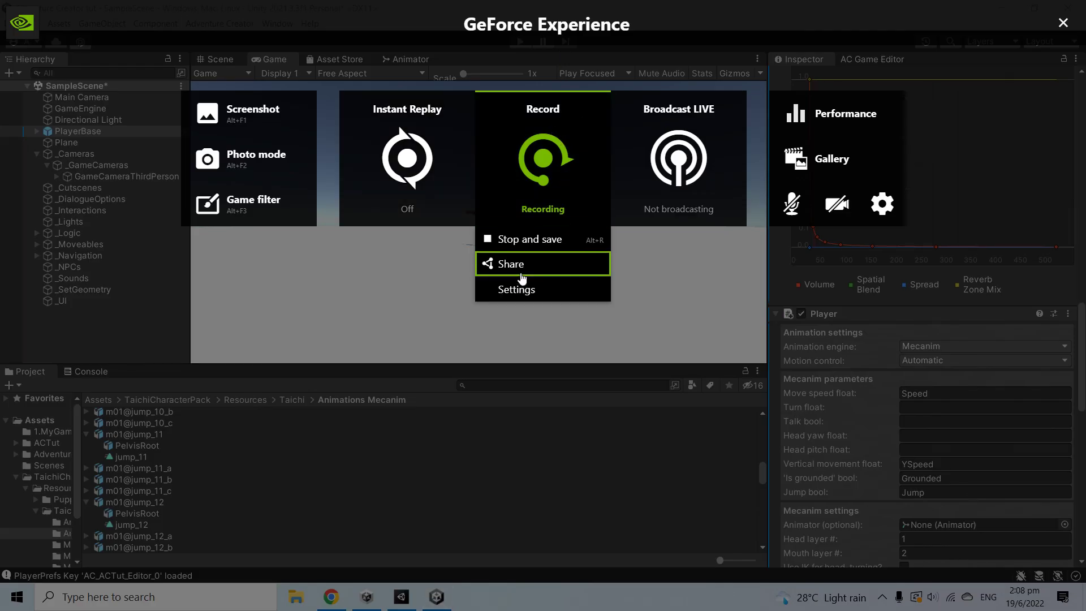